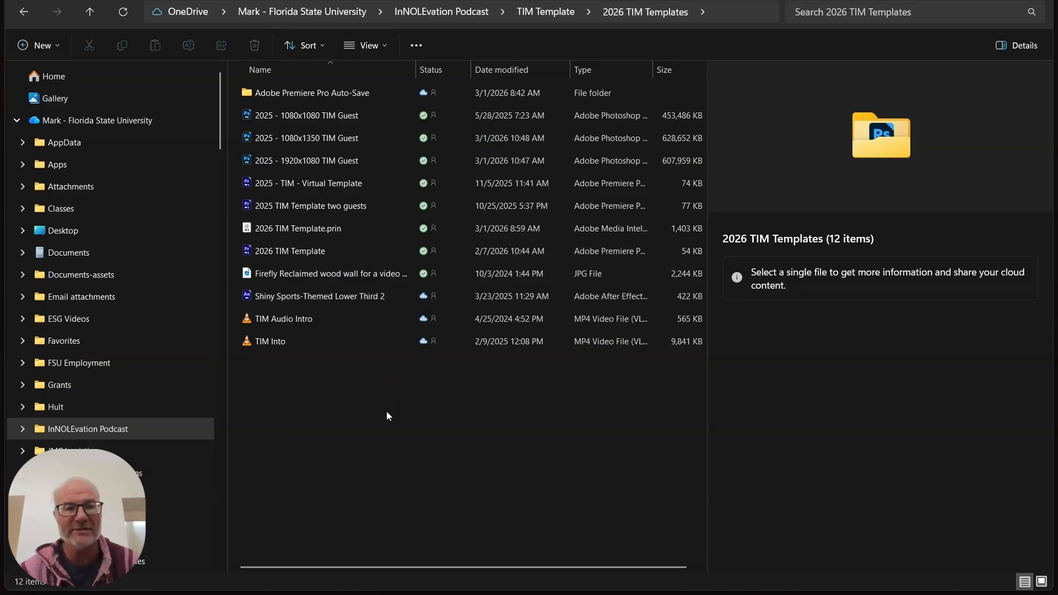
- Open the 2026 TIM Template project with the 1920x1080 and 1080x1350 TIM Guest PSD files
{"action": "double_click", "coordinate": [355, 252]}
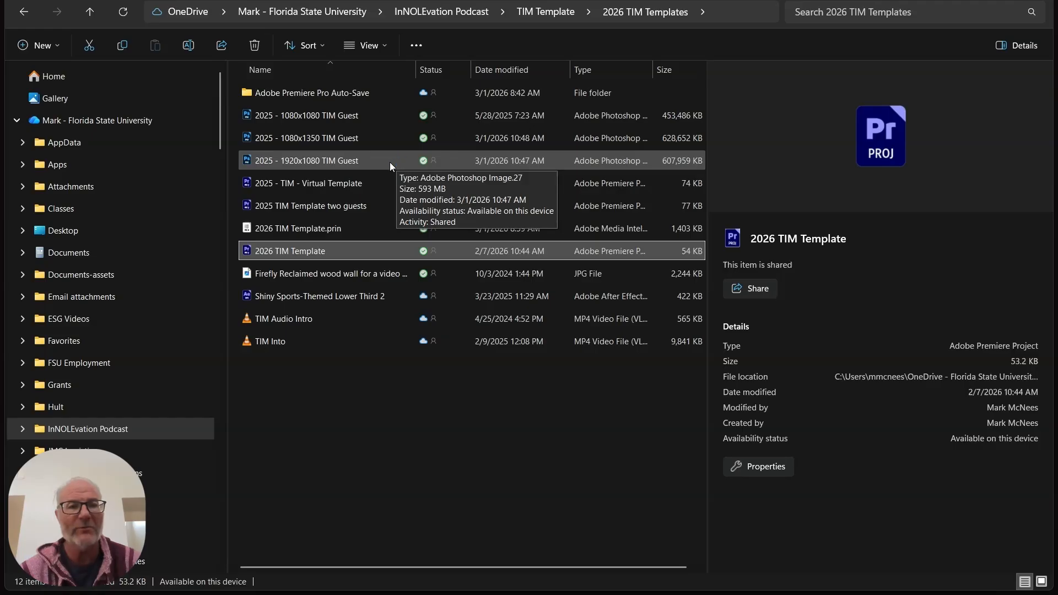
{"action": "left_click", "coordinate": [379, 207]}
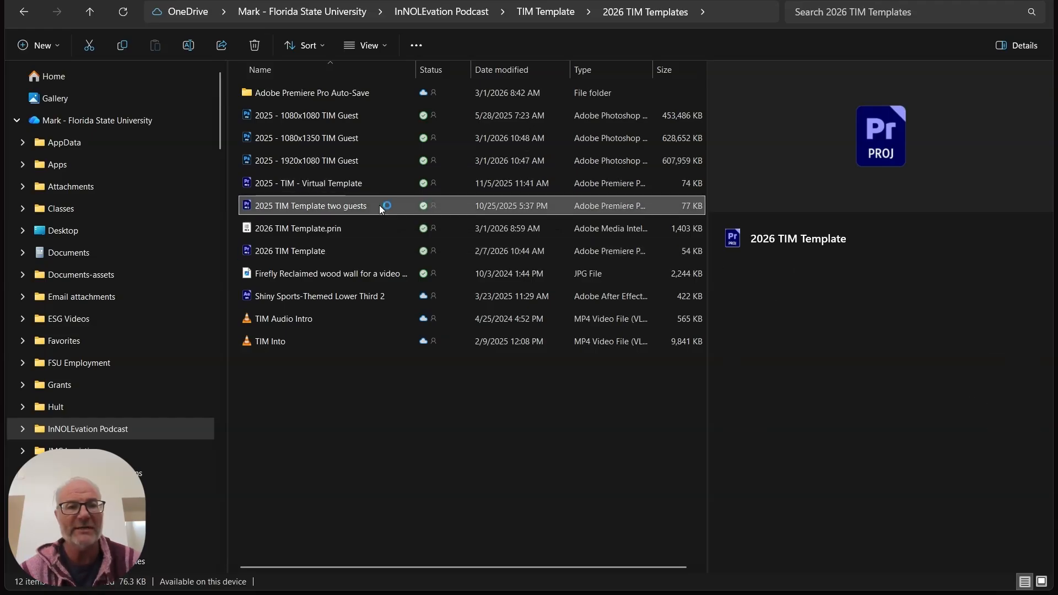
{"action": "left_click", "coordinate": [365, 251]}
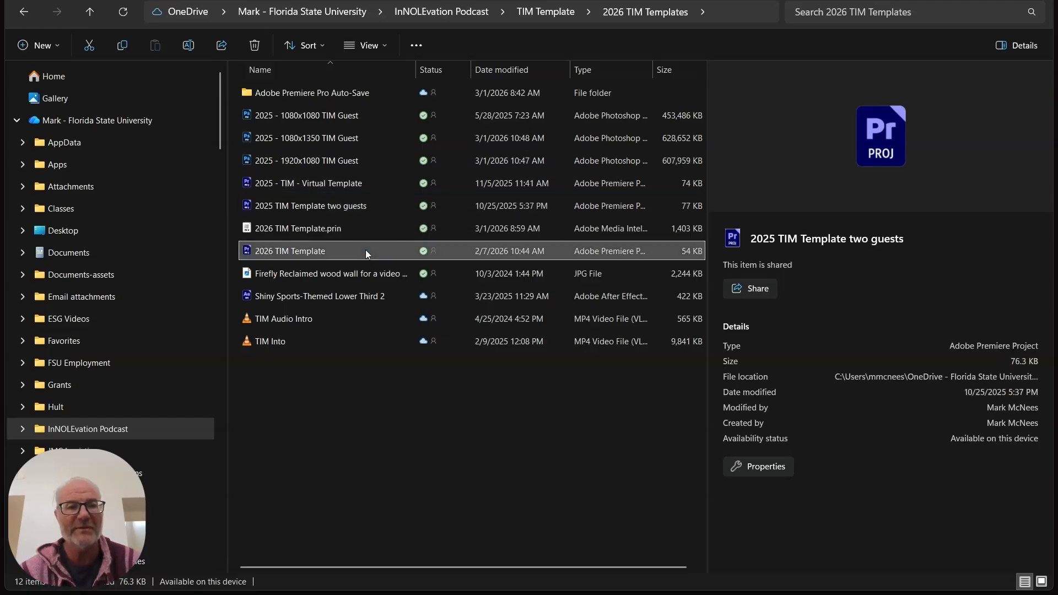
{"action": "left_click", "coordinate": [387, 161], "text": "ctrl"}
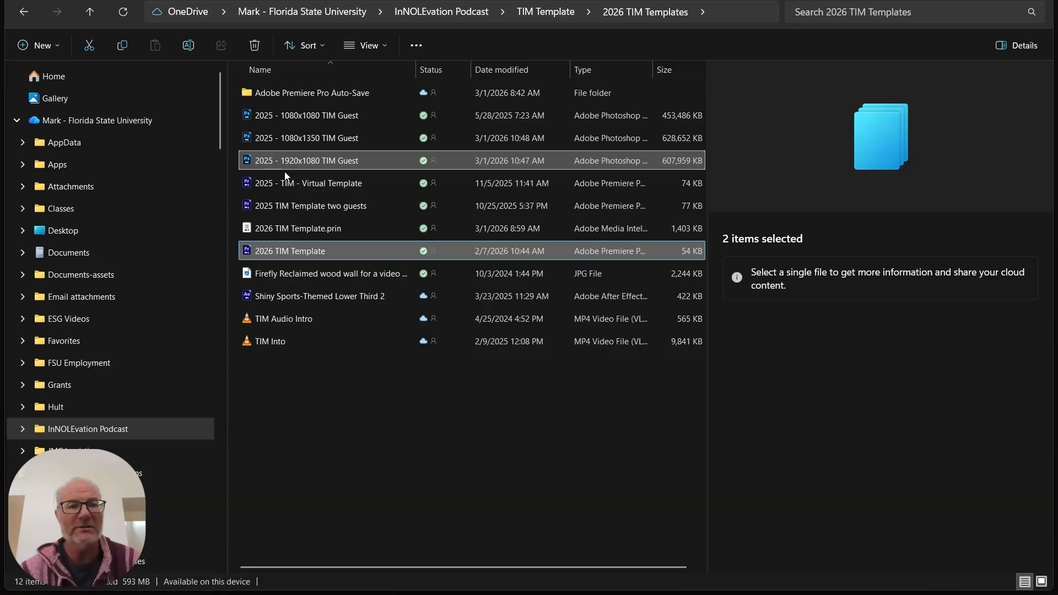
{"action": "left_click", "coordinate": [379, 140], "text": "ctrl"}
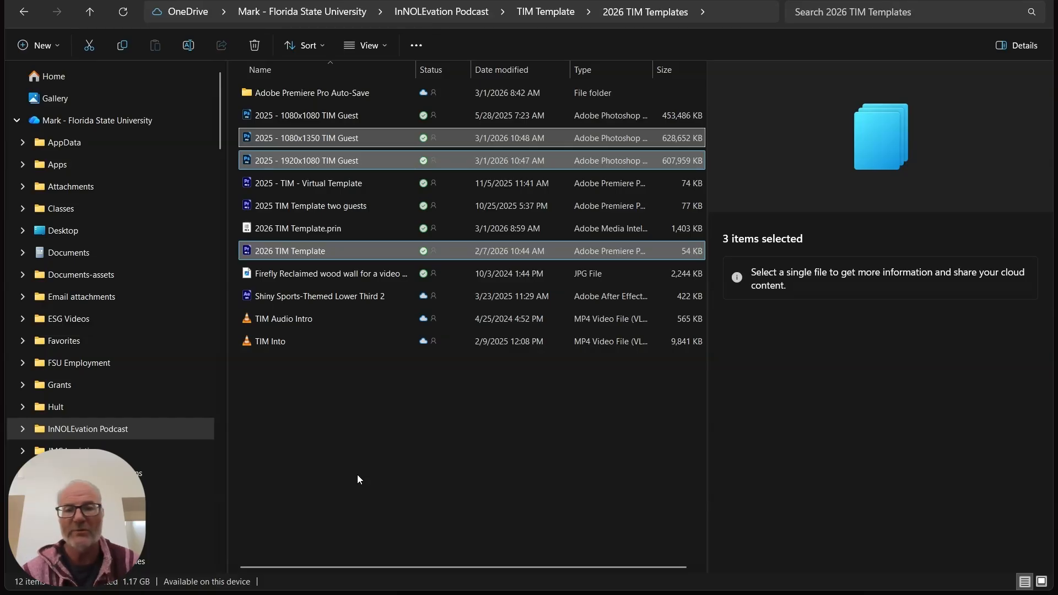
{"action": "key", "text": "ctrl+c"}
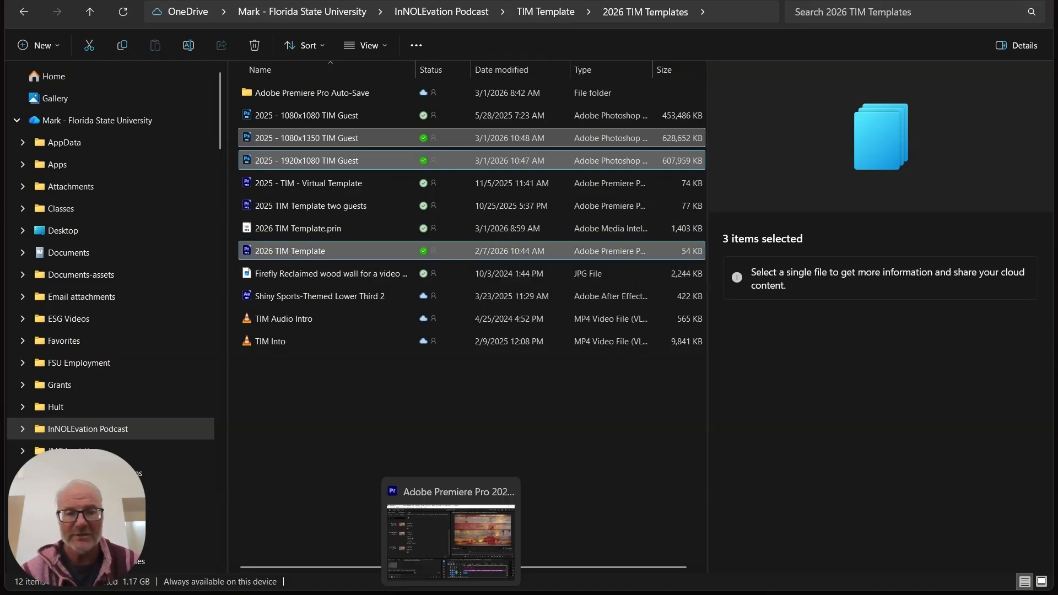
{"action": "left_click", "coordinate": [447, 501]}
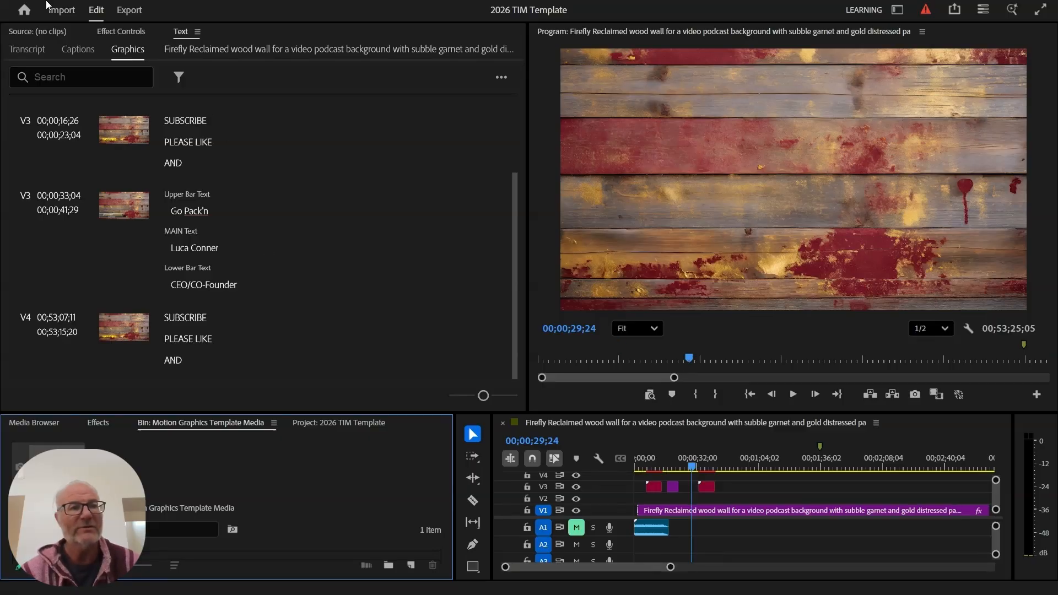
- Look over the File and Graphics and Titles menus, then return to File Explorer
{"action": "left_click", "coordinate": [13, 2]}
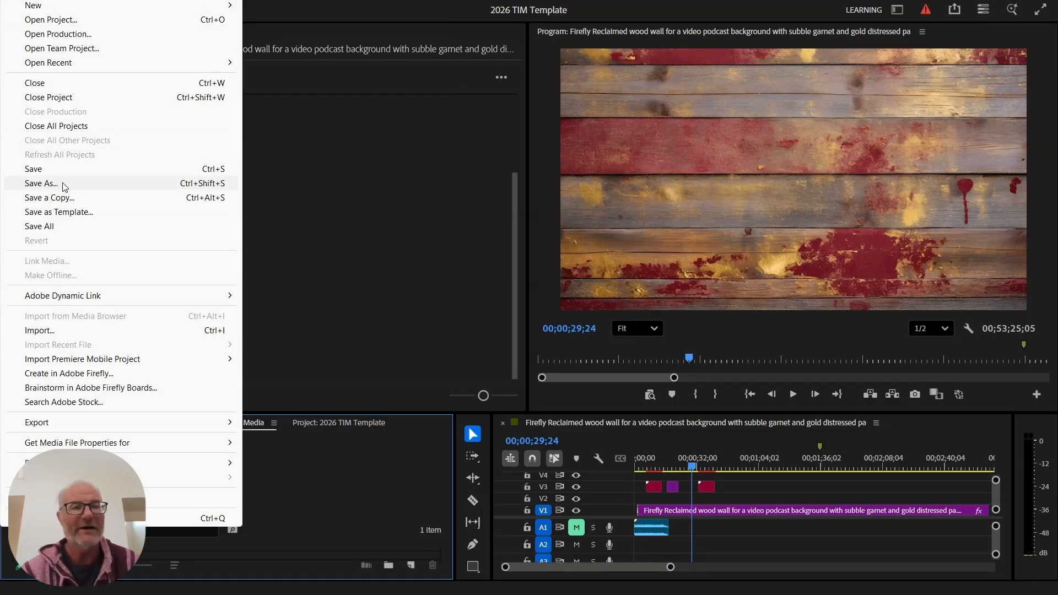
{"action": "mouse_move", "coordinate": [179, 0]}
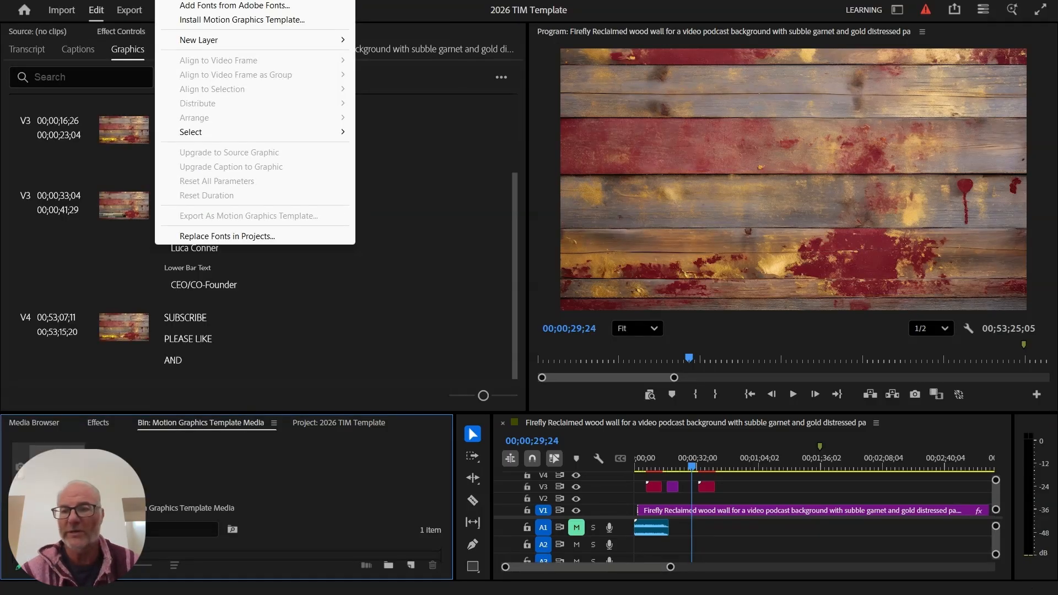
{"action": "key", "text": "Escape"}
{"action": "key", "text": "alt+Tab"}
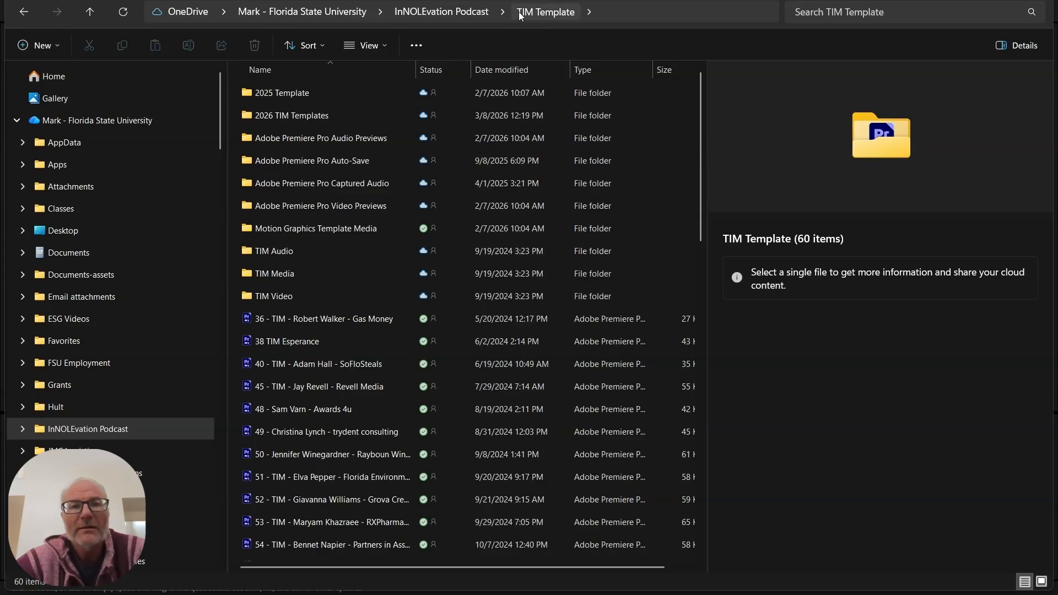
- Go to the Raw Tape folder and drag the guest's interview MP4 onto the Premiere timeline
{"action": "left_click", "coordinate": [435, 13]}
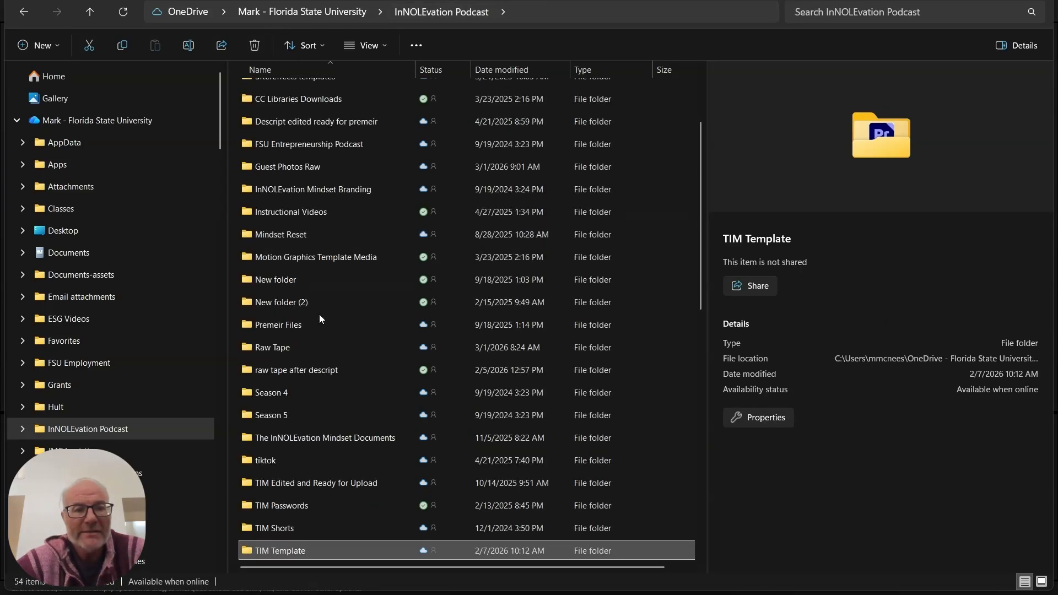
{"action": "left_click", "coordinate": [321, 348]}
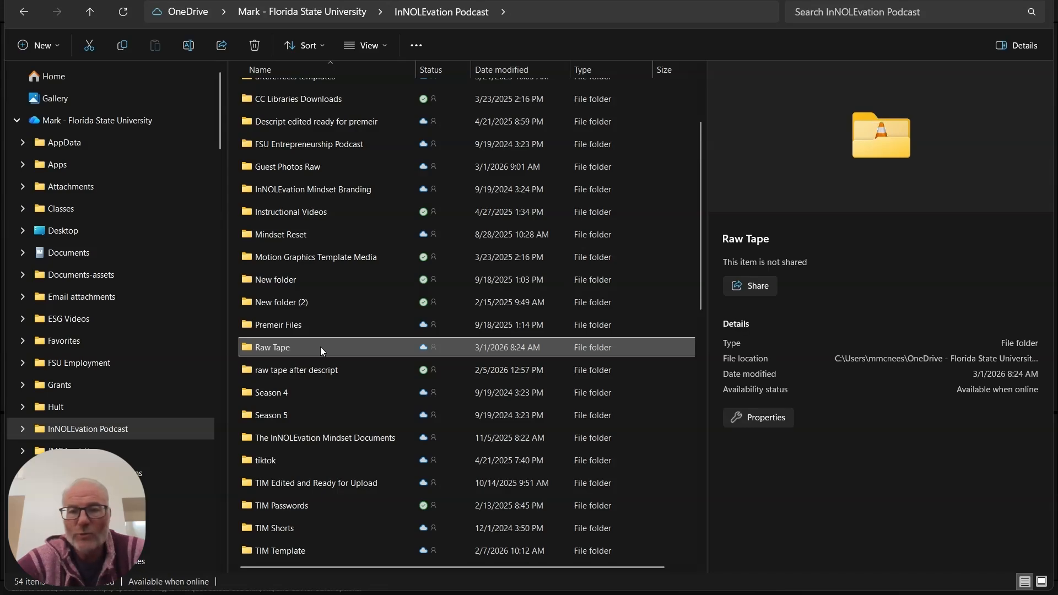
{"action": "double_click", "coordinate": [321, 348]}
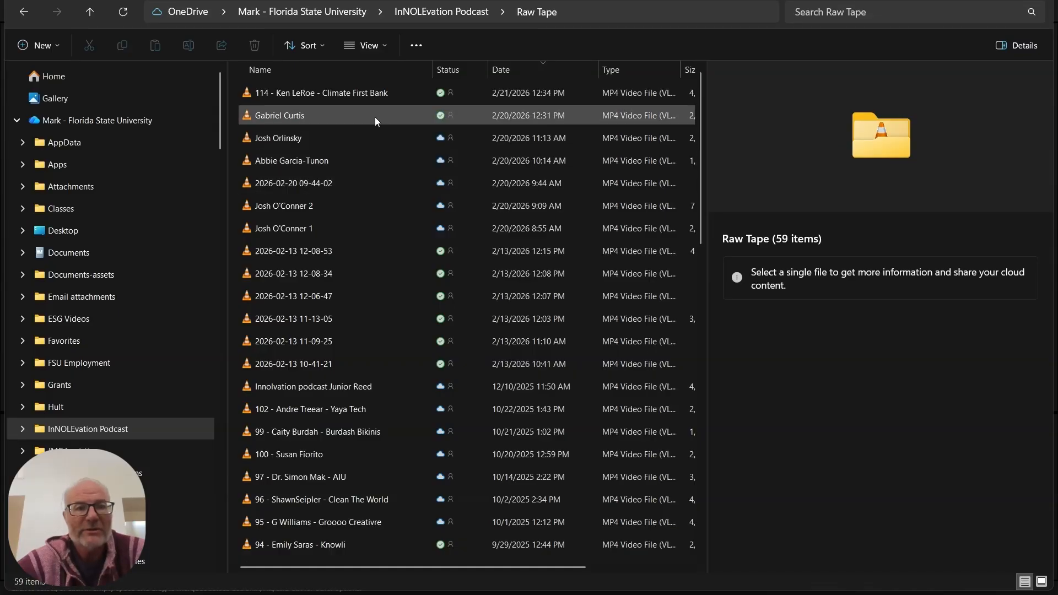
{"action": "mouse_move", "coordinate": [374, 117]}
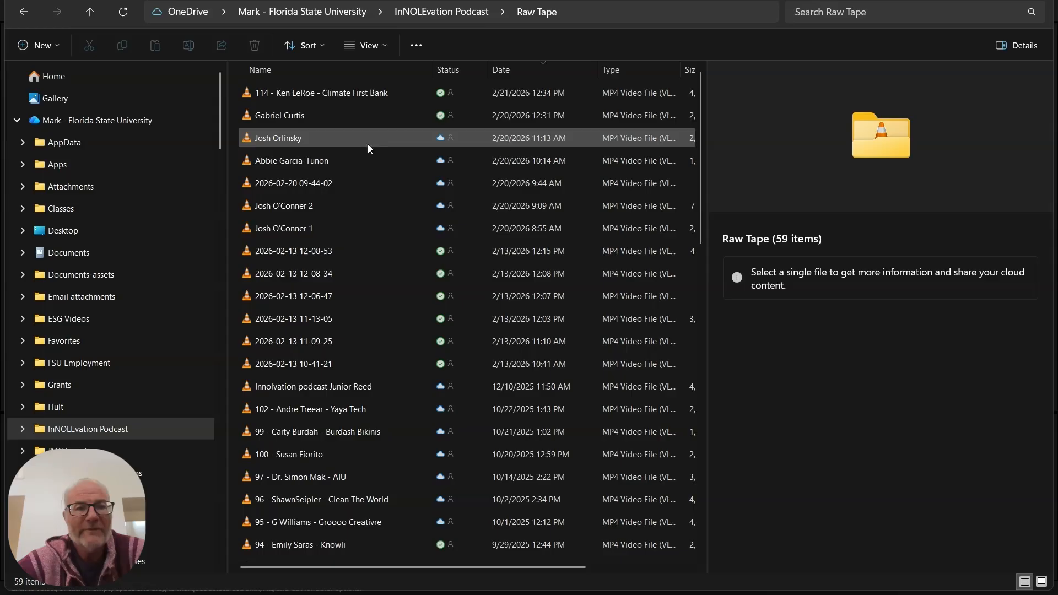
{"action": "mouse_move", "coordinate": [368, 144]}
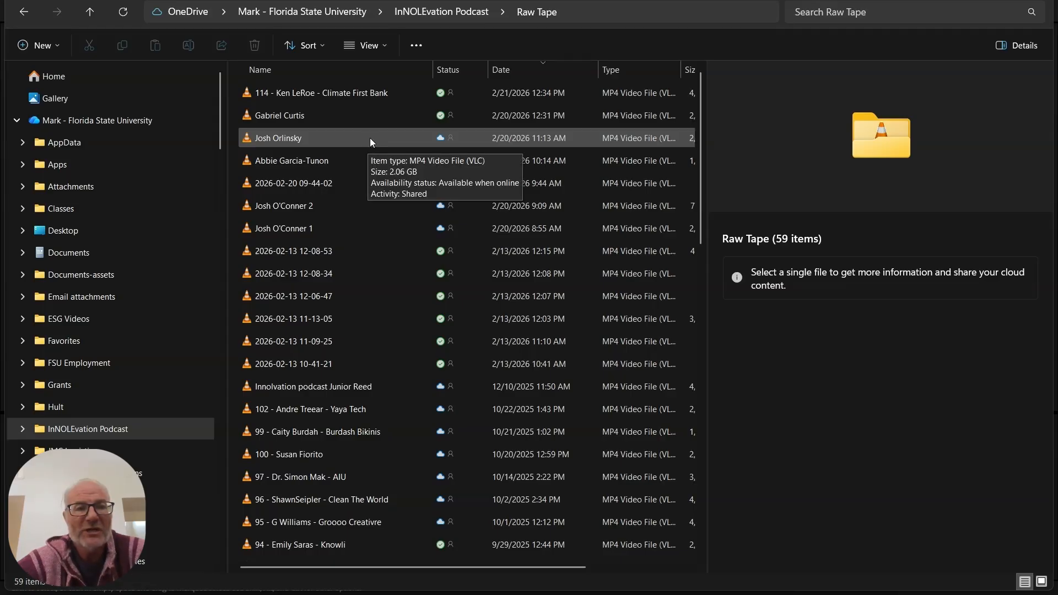
{"action": "left_click", "coordinate": [369, 137]}
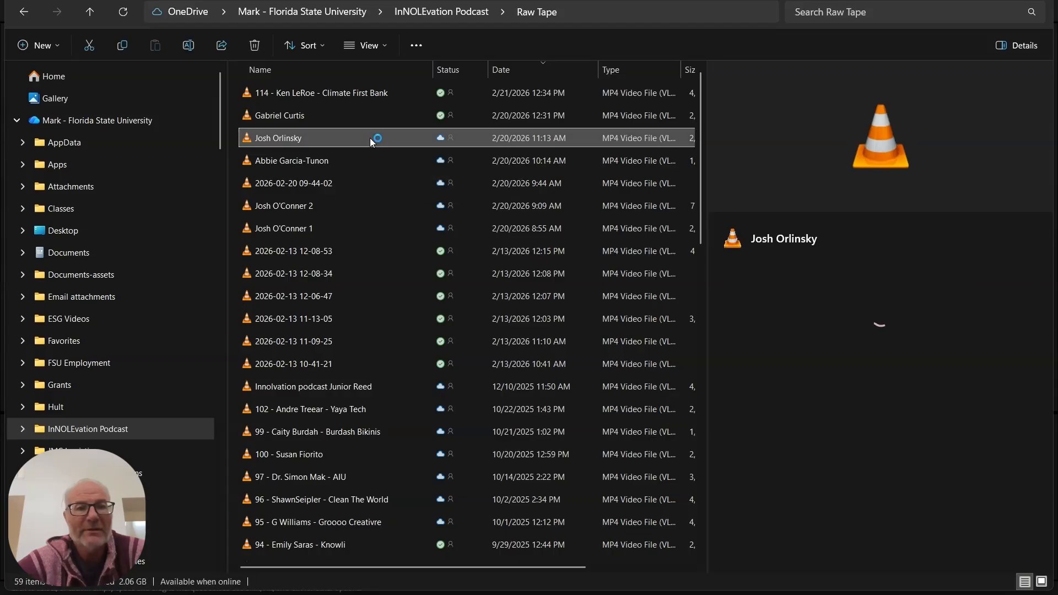
{"action": "left_click_drag", "start_coordinate": [369, 137], "coordinate": [732, 496]}
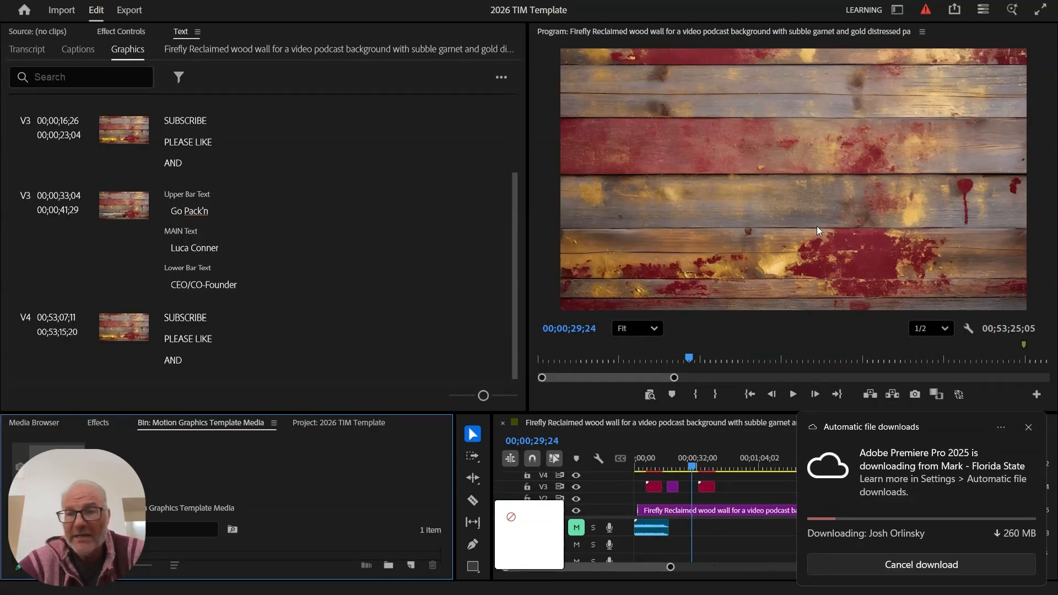
- Return from Descript to Premiere, where the guest clip sits on V2 with its audio on A2
{"action": "mouse_move", "coordinate": [800, 594]}
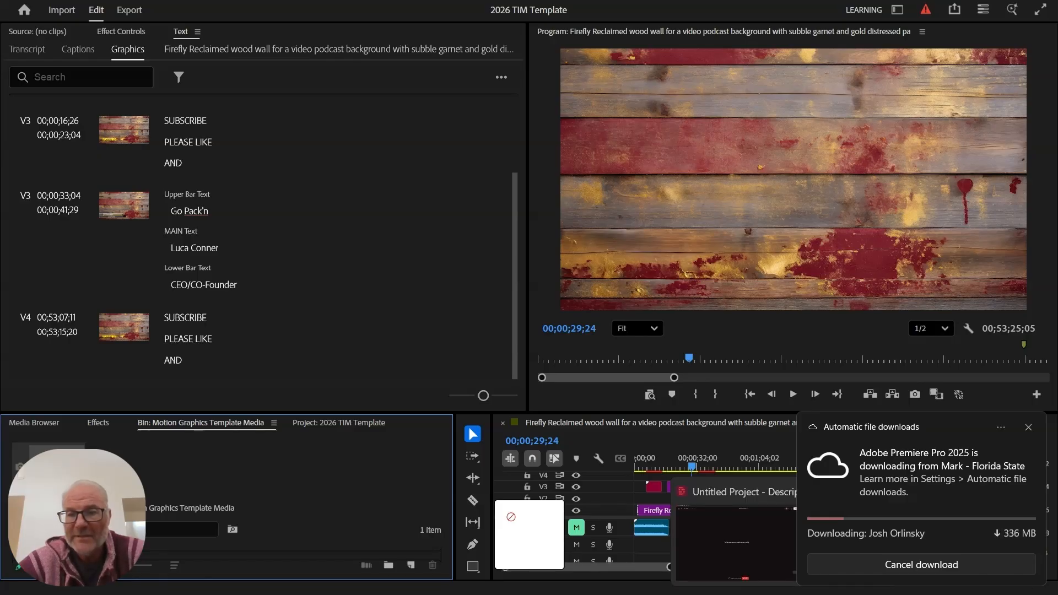
{"action": "left_click", "coordinate": [755, 489]}
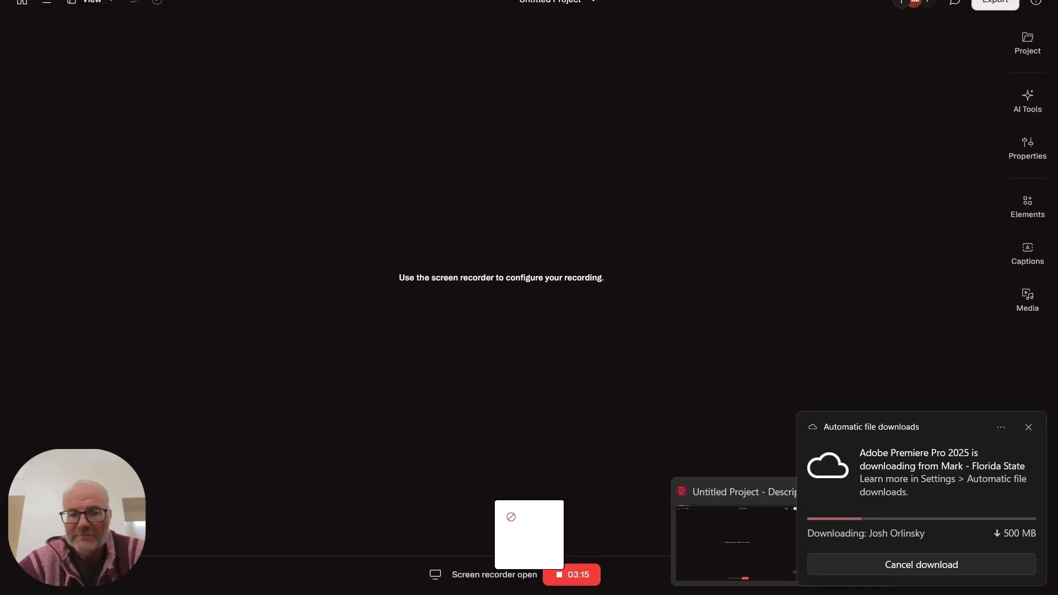
{"action": "mouse_move", "coordinate": [511, 594]}
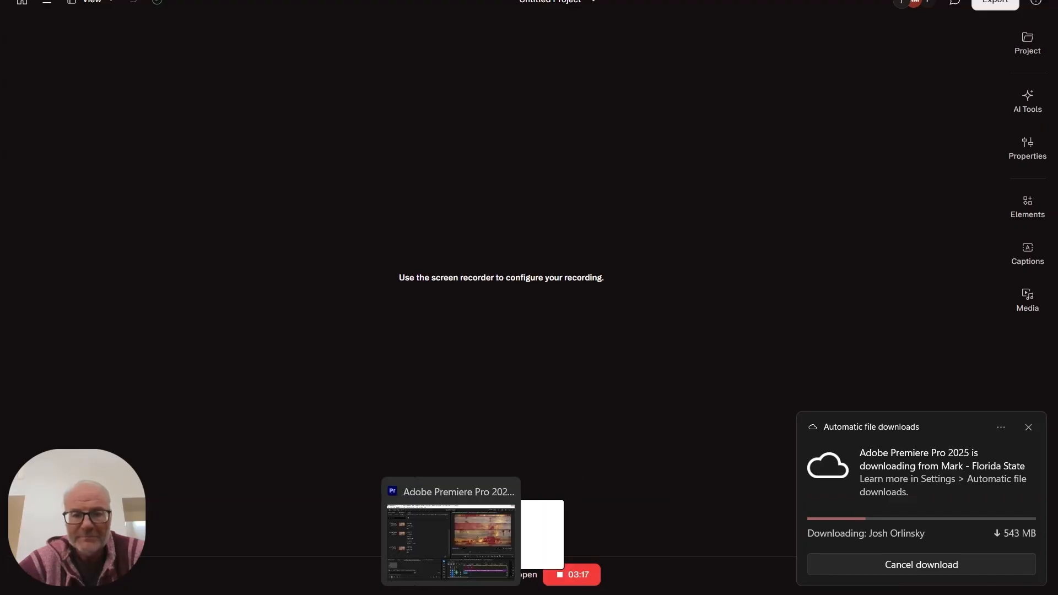
{"action": "left_click", "coordinate": [451, 594]}
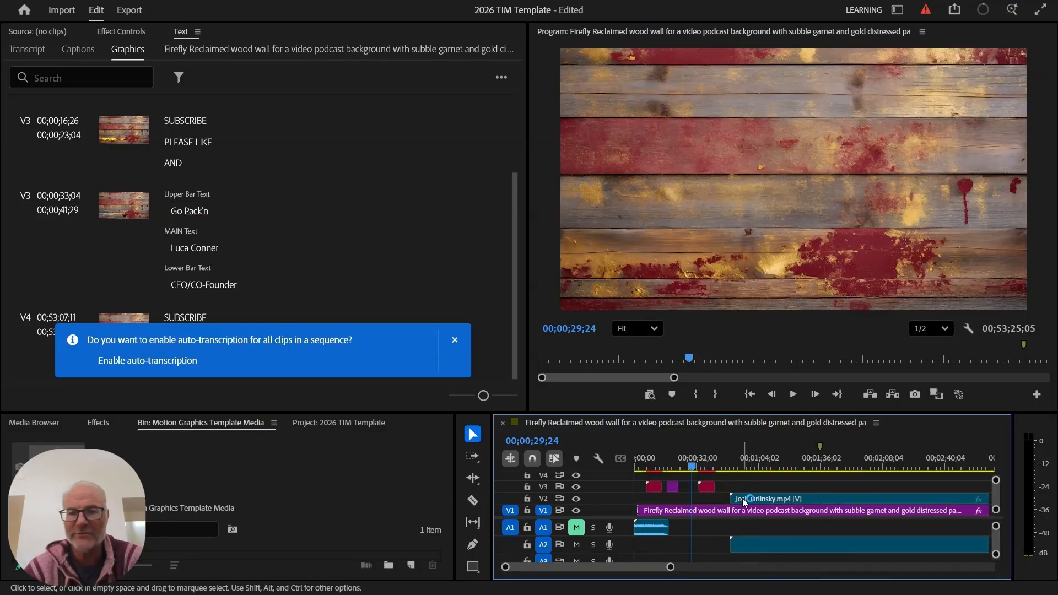
- Move the V2 guest clip to 00;00;00;00 and preview it at 00;00;21;09 under the subscribe graphic
{"action": "left_click", "coordinate": [818, 497]}
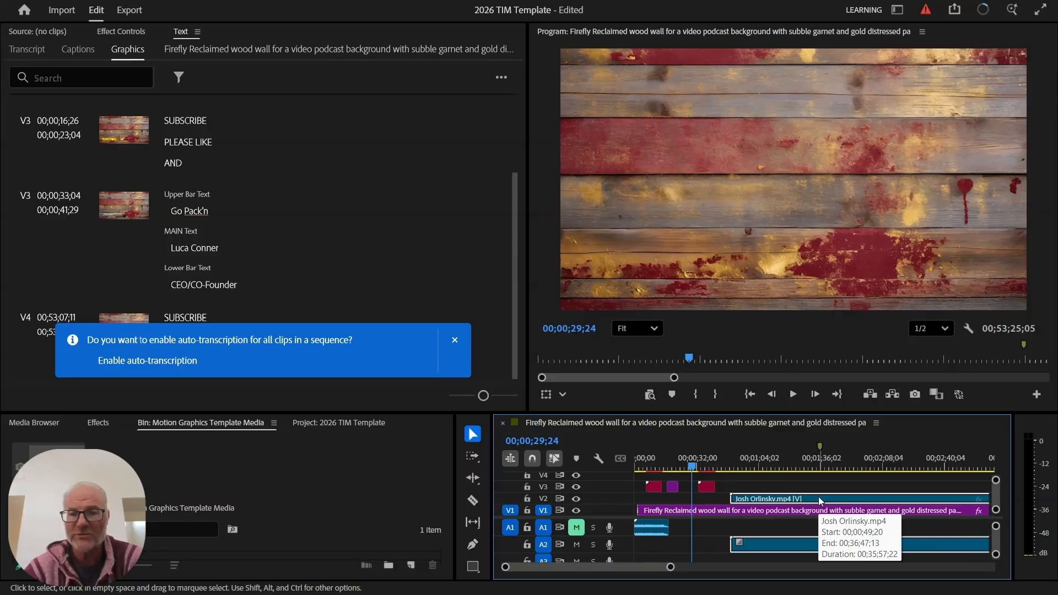
{"action": "left_click_drag", "start_coordinate": [819, 501], "coordinate": [704, 499]}
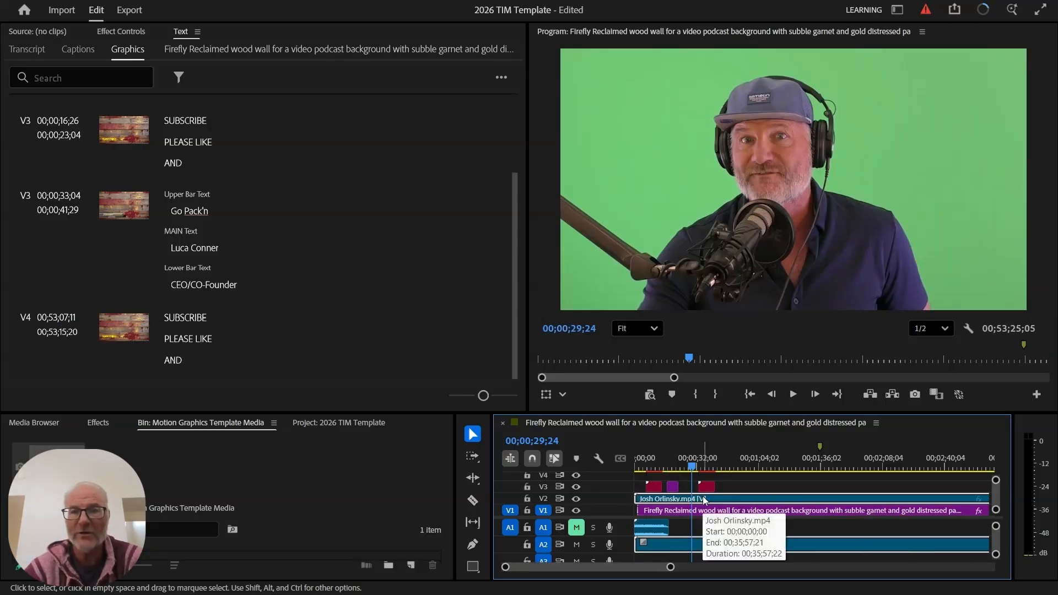
{"action": "left_click", "coordinate": [676, 458]}
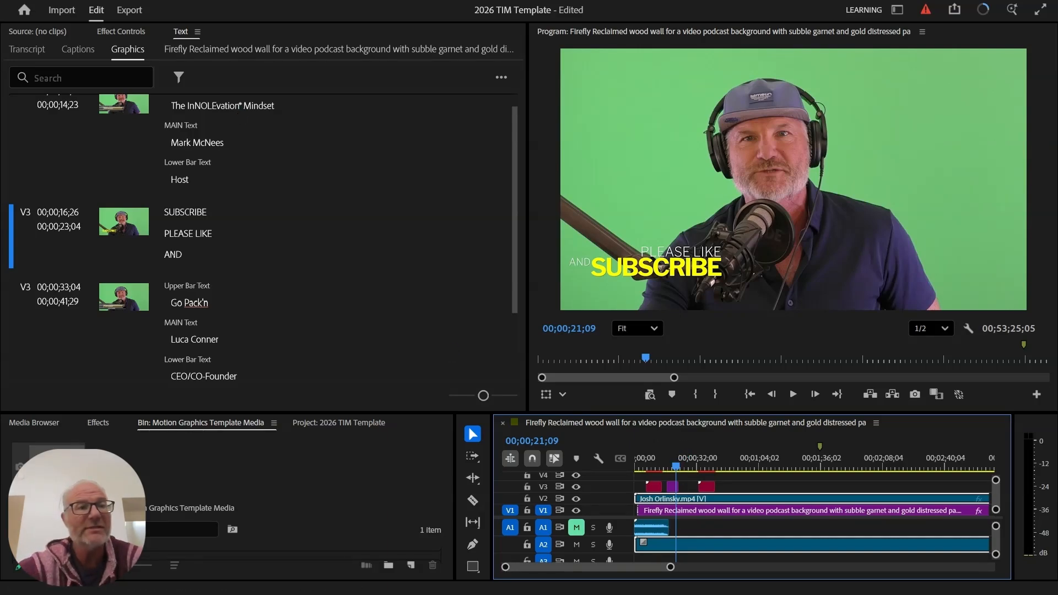
{"action": "left_click", "coordinate": [19, 2]}
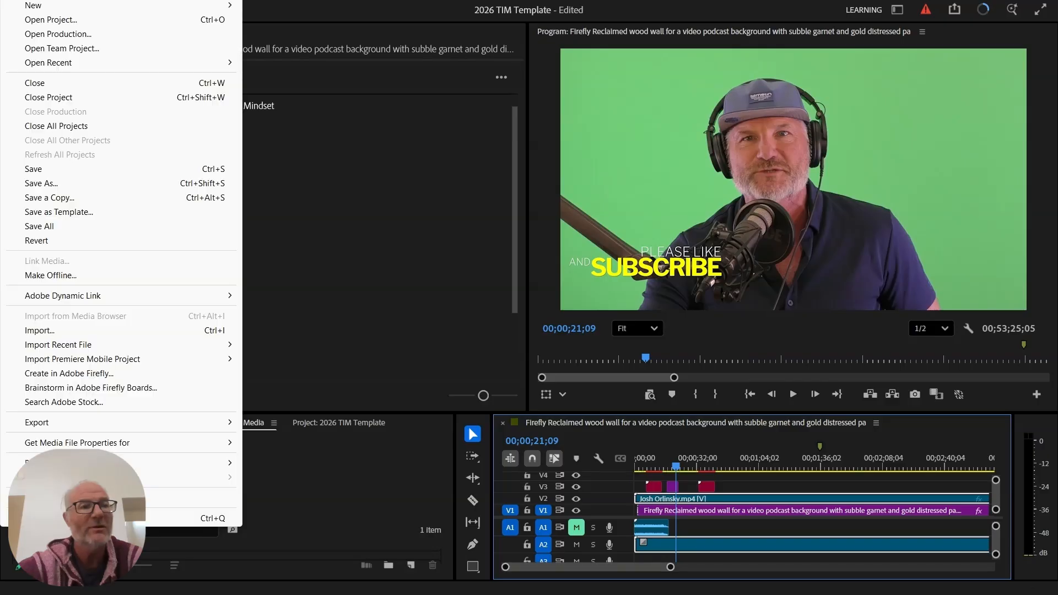
- Save the project as episode 116 for Equiturn Holdings in TIM Edited and Ready for Upload > TIM Premeir Files
{"action": "left_click", "coordinate": [70, 187]}
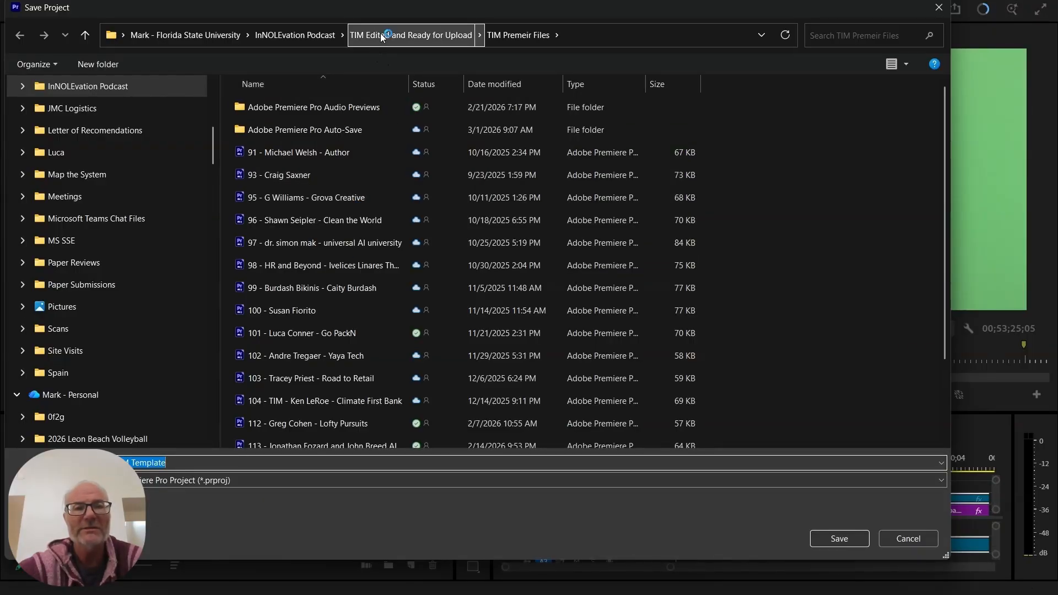
{"action": "left_click", "coordinate": [285, 38]}
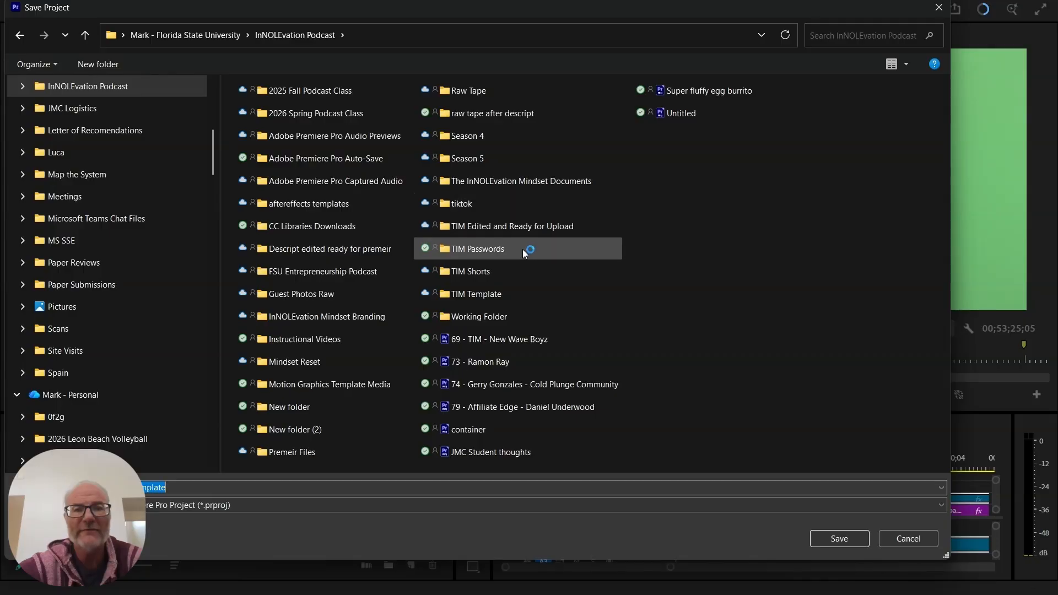
{"action": "double_click", "coordinate": [554, 226]}
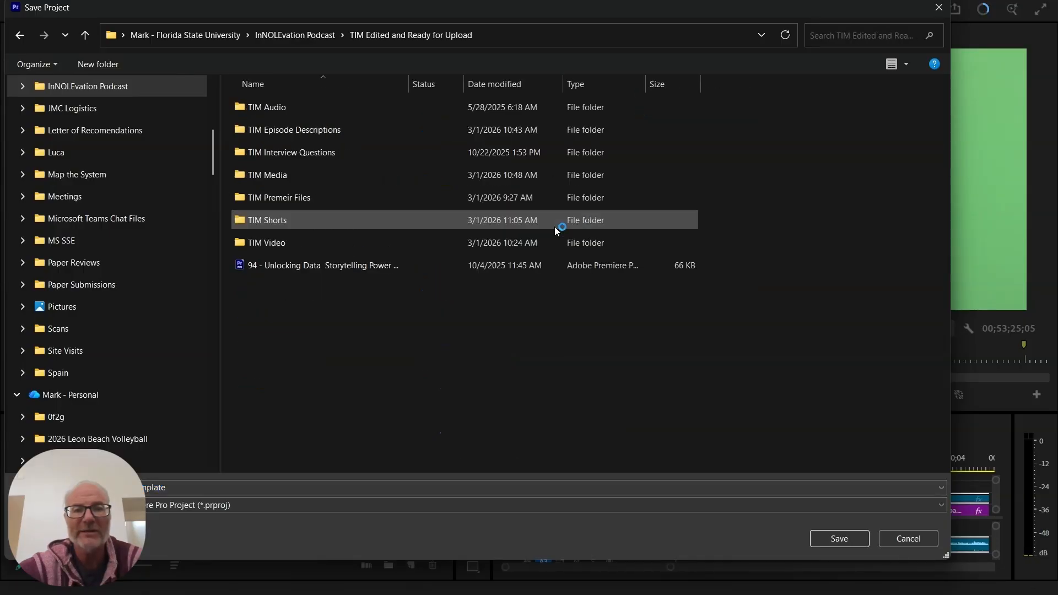
{"action": "double_click", "coordinate": [328, 197]}
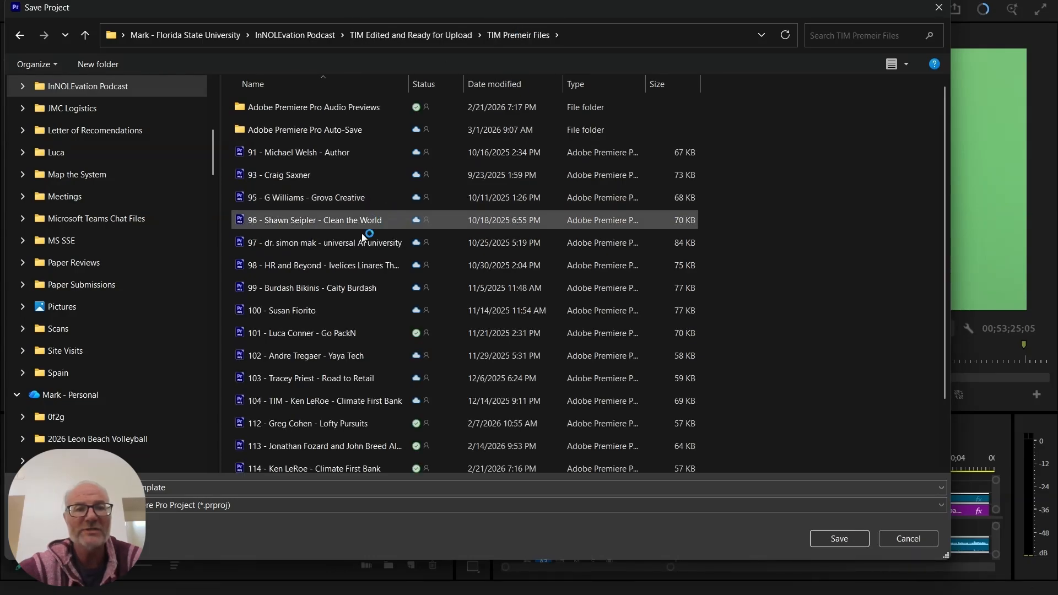
{"action": "scroll", "coordinate": [351, 397], "scroll_direction": "down", "scroll_amount": 2}
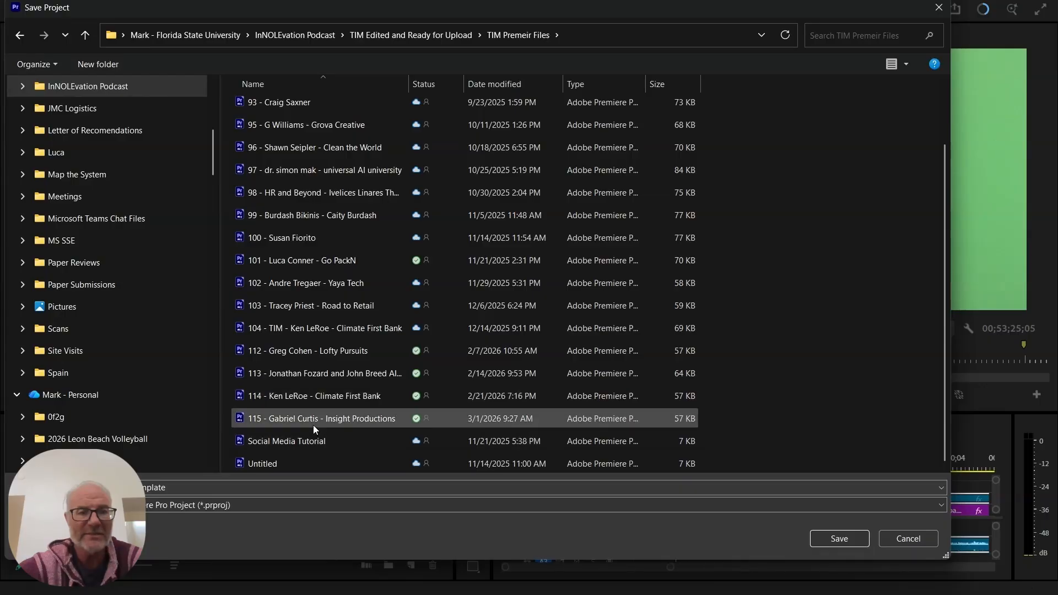
{"action": "left_click", "coordinate": [284, 489]}
{"action": "type", "text": "1"}
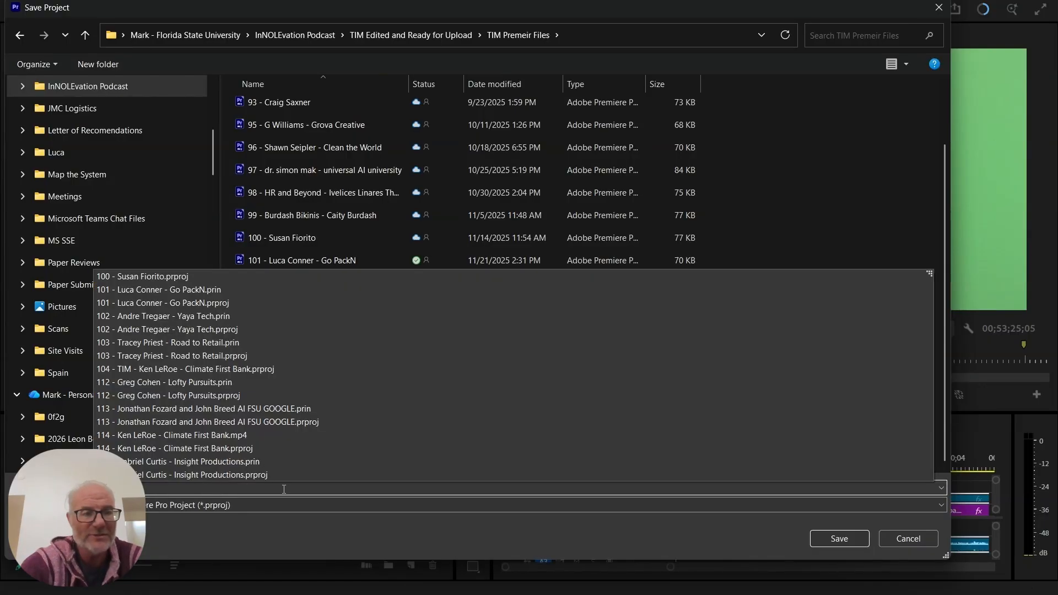
{"action": "type", "text": "16"}
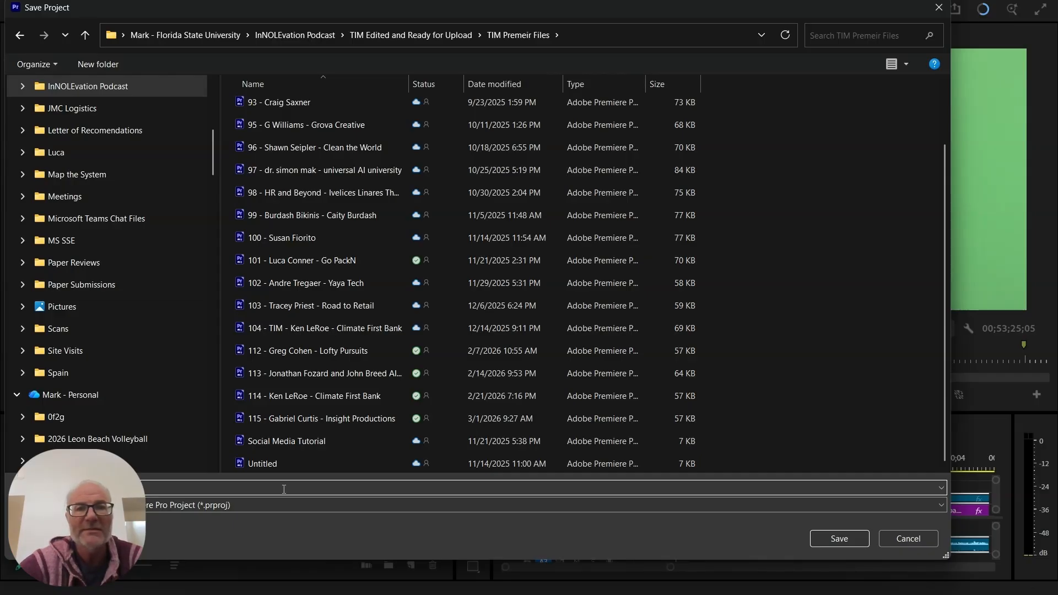
{"action": "mouse_move", "coordinate": [564, 12]}
{"action": "left_mouse_down"}
{"action": "mouse_move", "coordinate": [520, 179]}
{"action": "mouse_move", "coordinate": [570, 68]}
{"action": "mouse_move", "coordinate": [560, 65]}
{"action": "mouse_move", "coordinate": [560, 32]}
{"action": "left_mouse_up"}
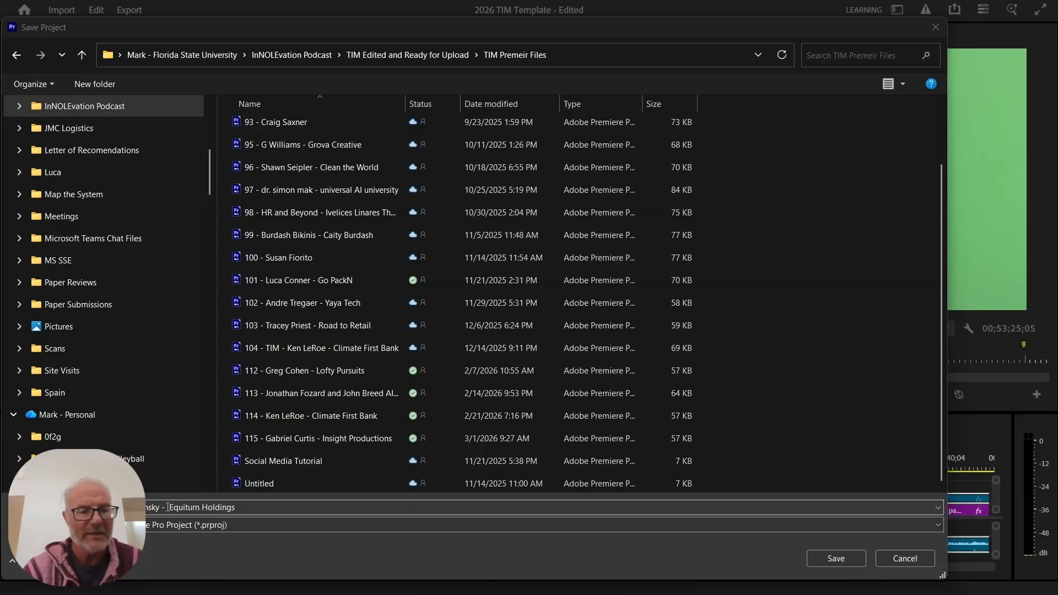
{"action": "left_click_drag", "start_coordinate": [168, 507], "coordinate": [251, 515]}
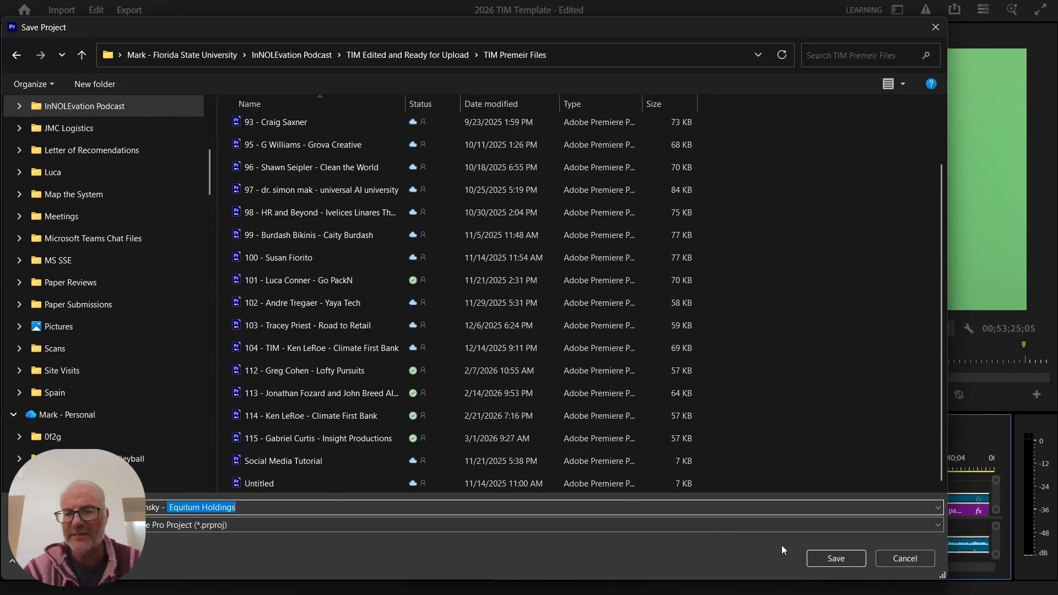
{"action": "left_click", "coordinate": [822, 560]}
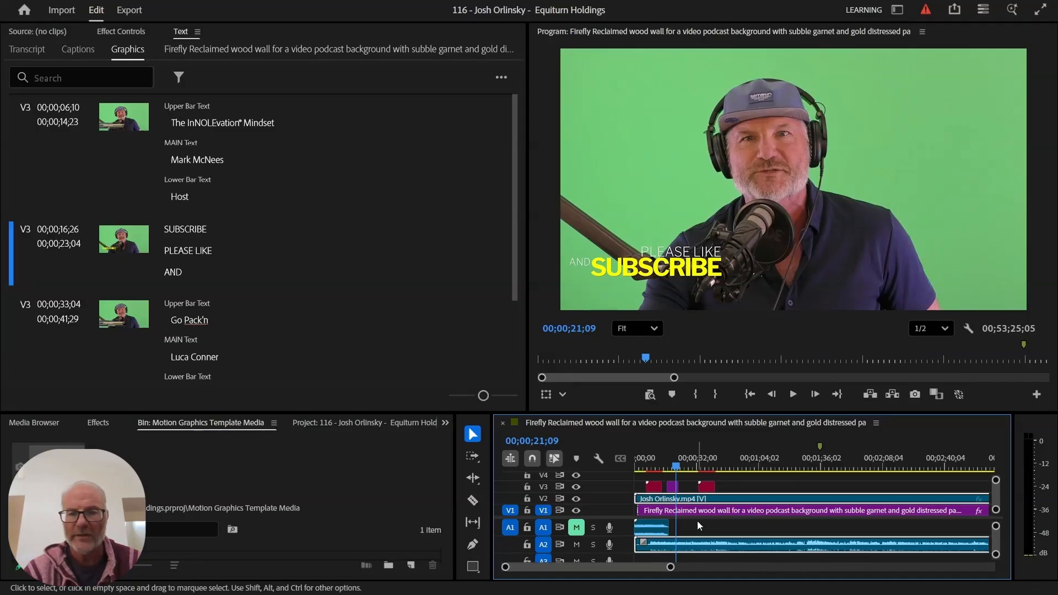
- Trim the guest clip's start to 00;00;05;18 and shift it back toward the sequence start
{"action": "left_click_drag", "start_coordinate": [672, 459], "coordinate": [616, 458]}
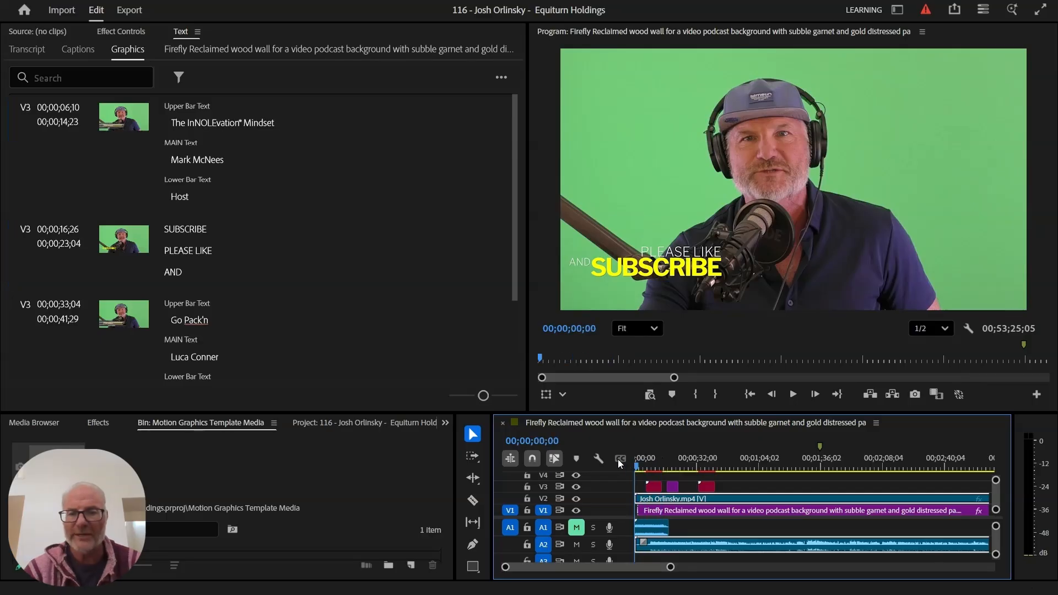
{"action": "key", "text": "space"}
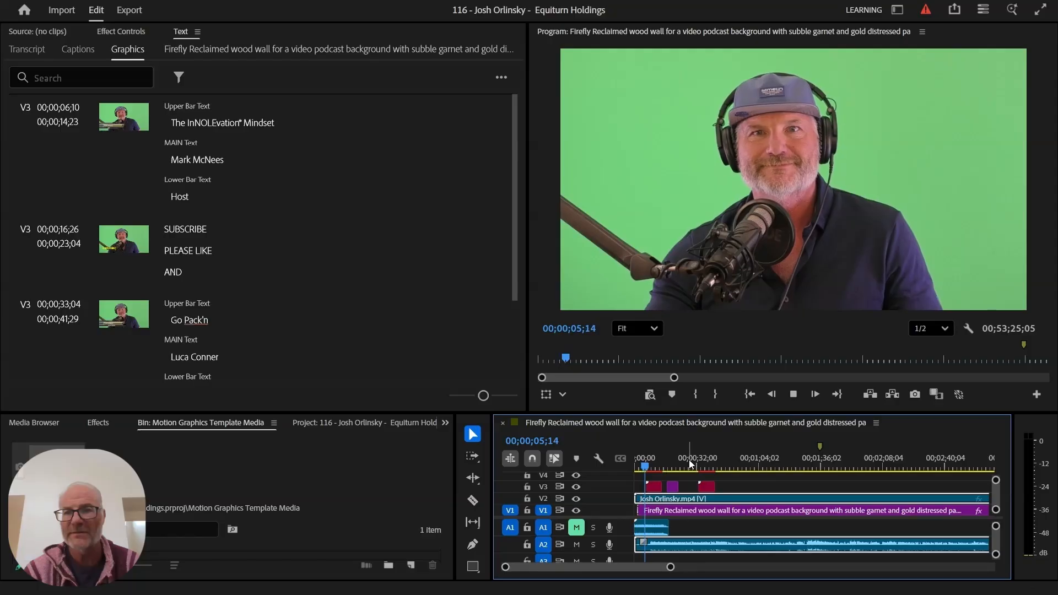
{"action": "key", "text": "space"}
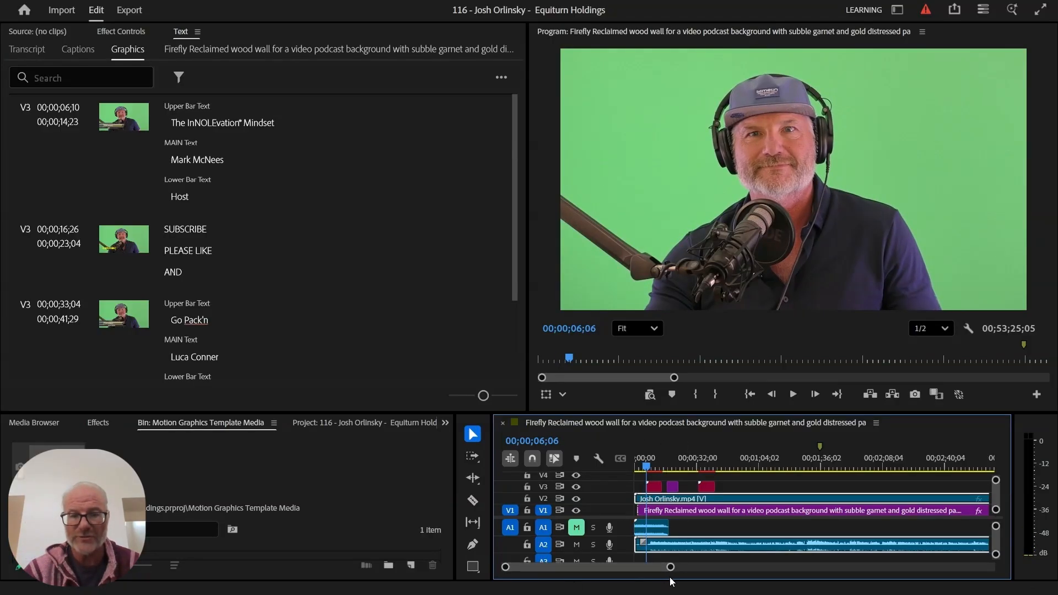
{"action": "left_click_drag", "start_coordinate": [670, 566], "coordinate": [630, 569]}
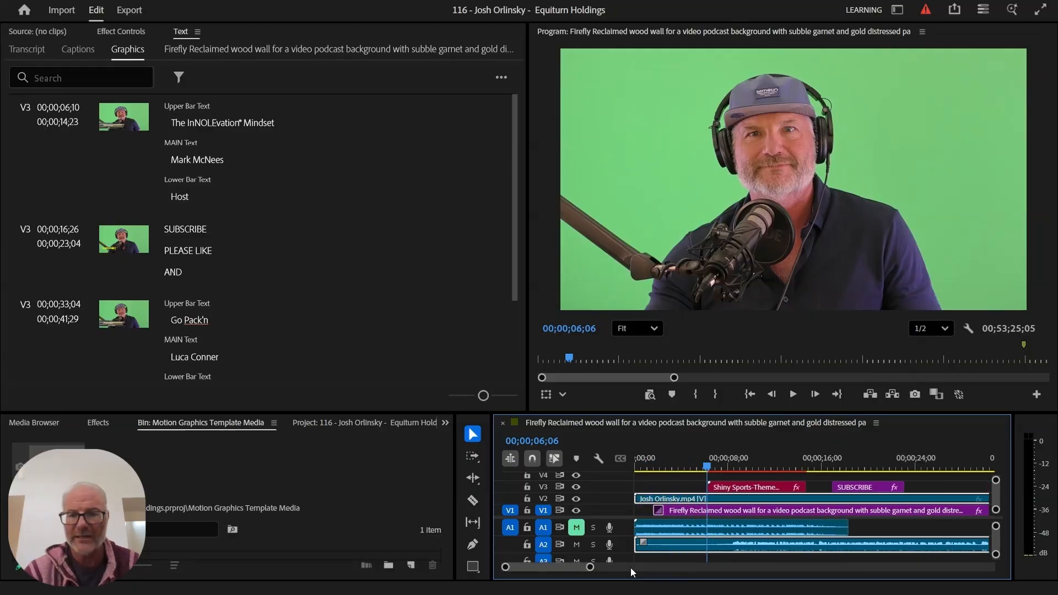
{"action": "left_click_drag", "start_coordinate": [709, 472], "coordinate": [700, 468]}
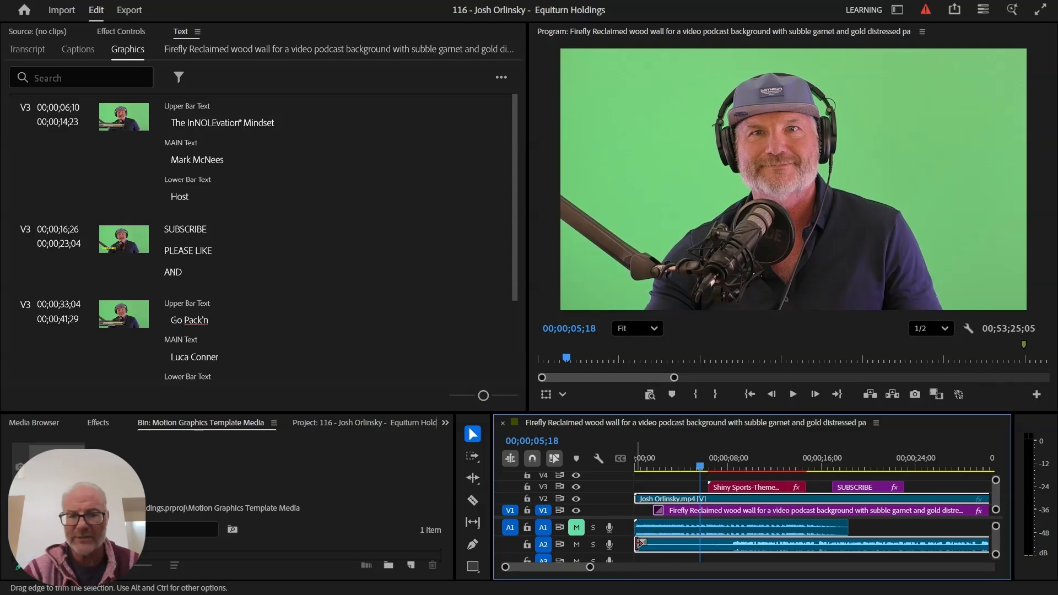
{"action": "left_click_drag", "start_coordinate": [641, 544], "coordinate": [700, 551]}
{"action": "double_click", "coordinate": [700, 550]}
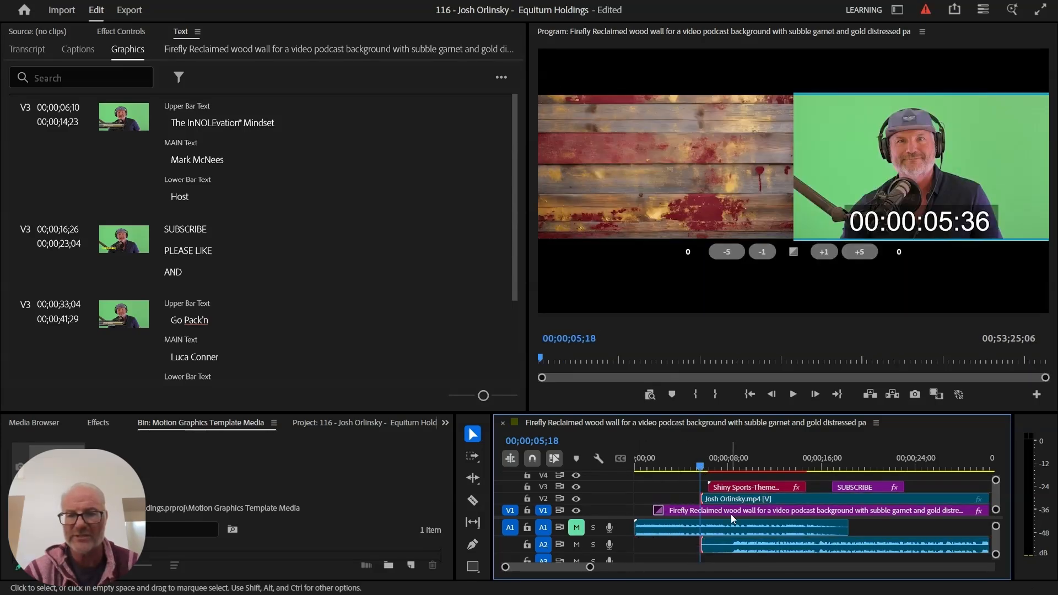
{"action": "left_click", "coordinate": [784, 498]}
{"action": "left_click_drag", "start_coordinate": [785, 498], "coordinate": [720, 502]}
- Replay the edited opening from the start and scrub ahead to the host's title graphic
{"action": "key", "text": "Home"}
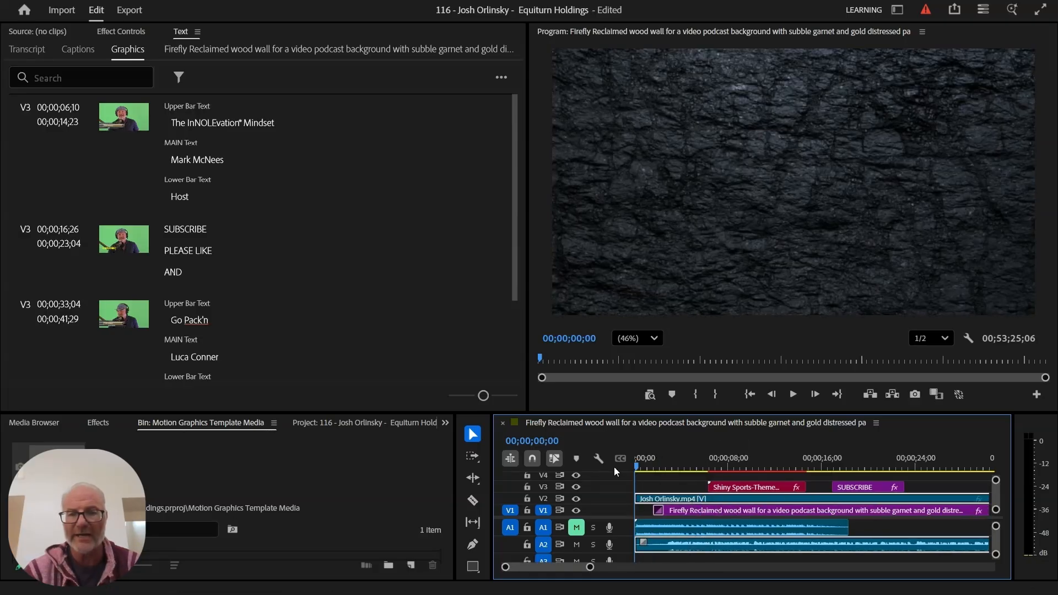
{"action": "key", "text": "space"}
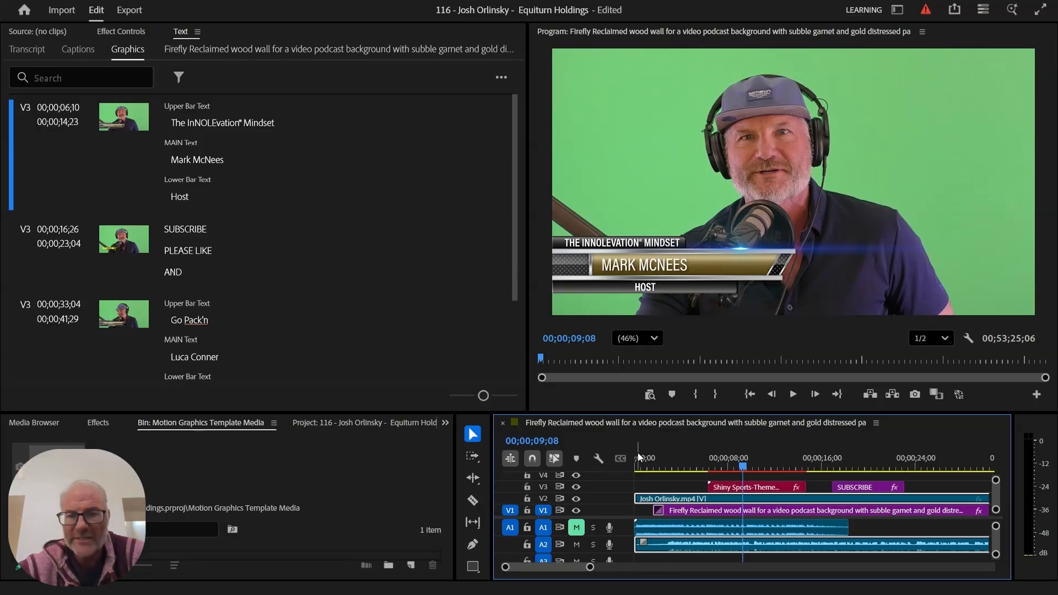
{"action": "right_click", "coordinate": [661, 461]}
{"action": "left_click", "coordinate": [645, 465]}
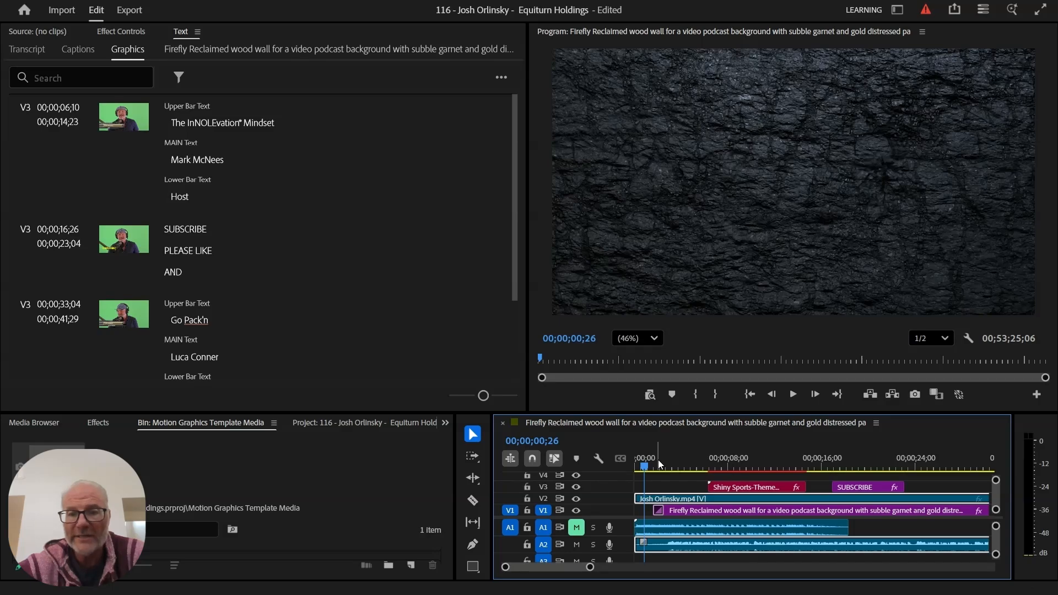
{"action": "left_click_drag", "start_coordinate": [658, 459], "coordinate": [749, 451]}
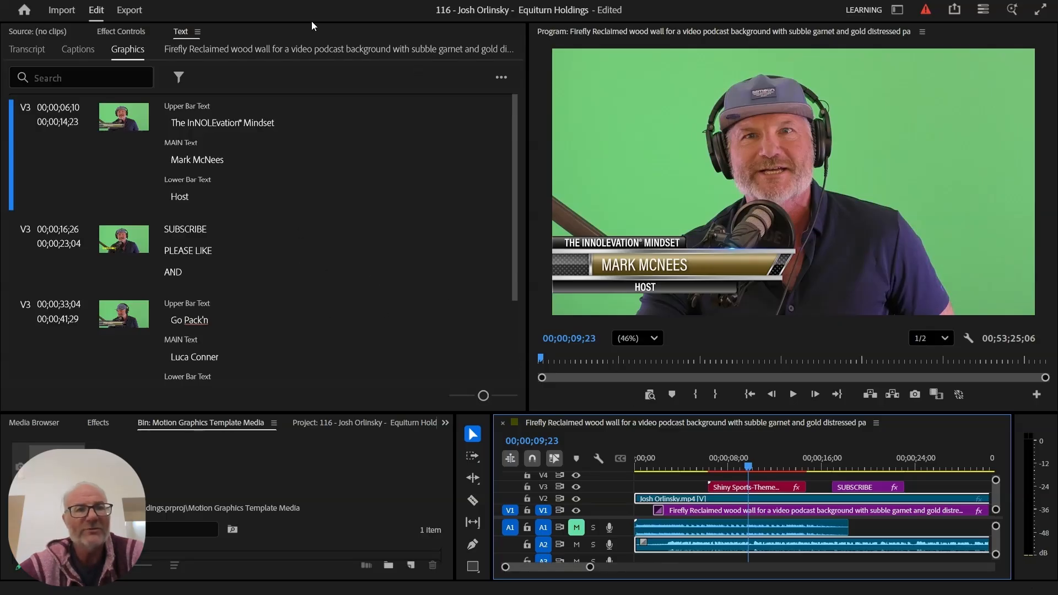
{"action": "left_click", "coordinate": [279, 2]}
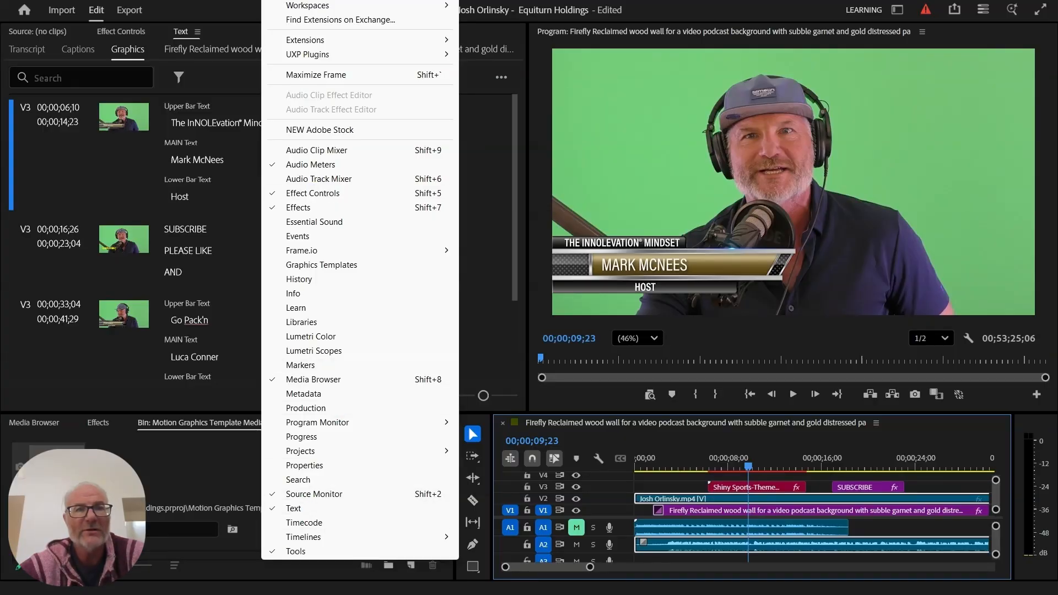
- Close the Window menu and scrub the playhead to about 00;00;45;04
{"action": "key", "text": "Escape"}
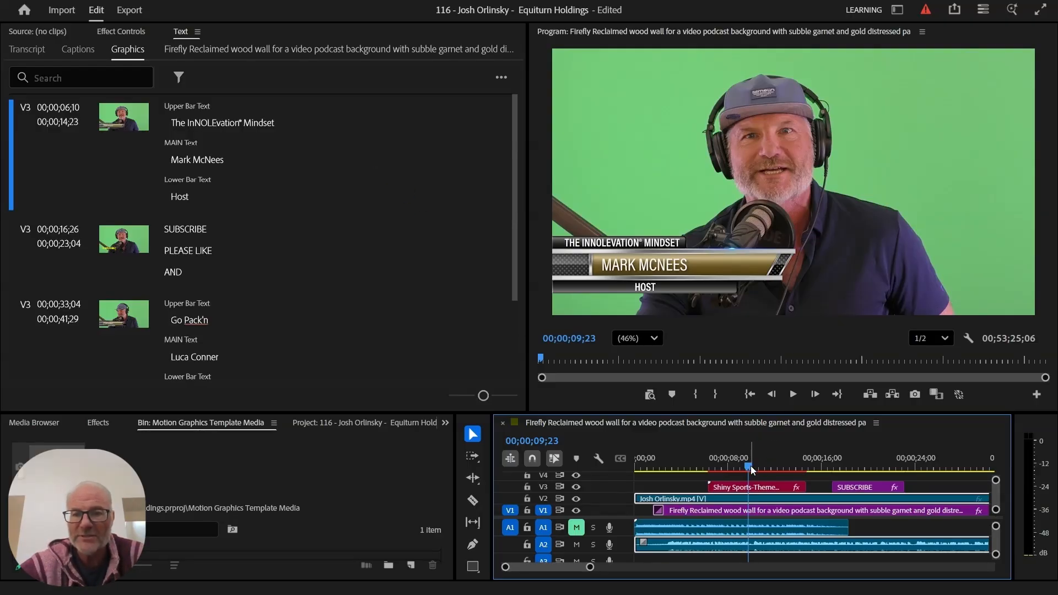
{"action": "left_click_drag", "start_coordinate": [750, 465], "coordinate": [770, 473]}
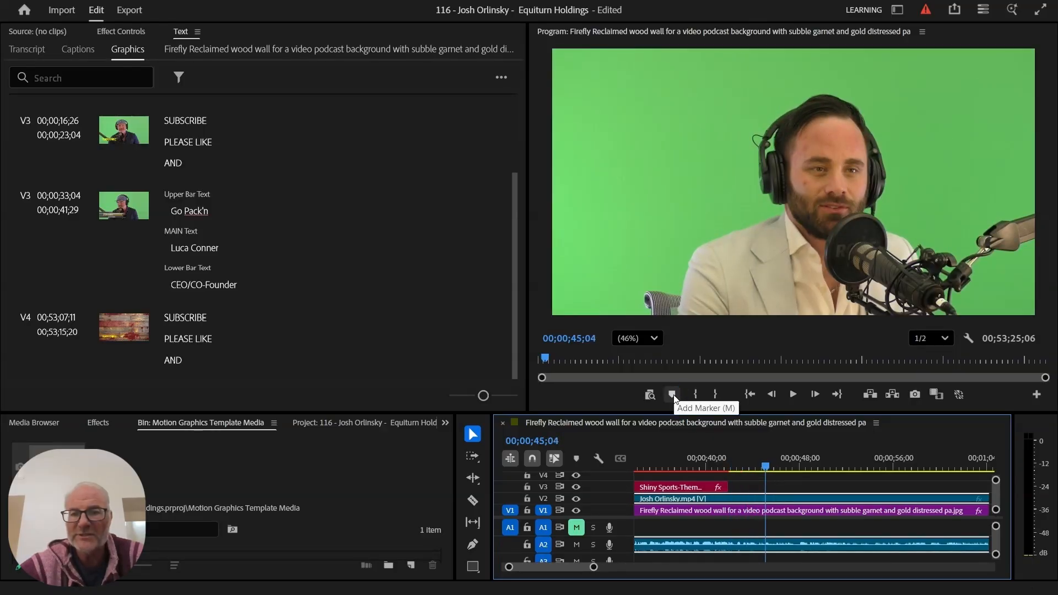
- Add a marker at 00;00;45;04 and slide the Go Pack'n lower third on V3 to start there
{"action": "left_click", "coordinate": [672, 394]}
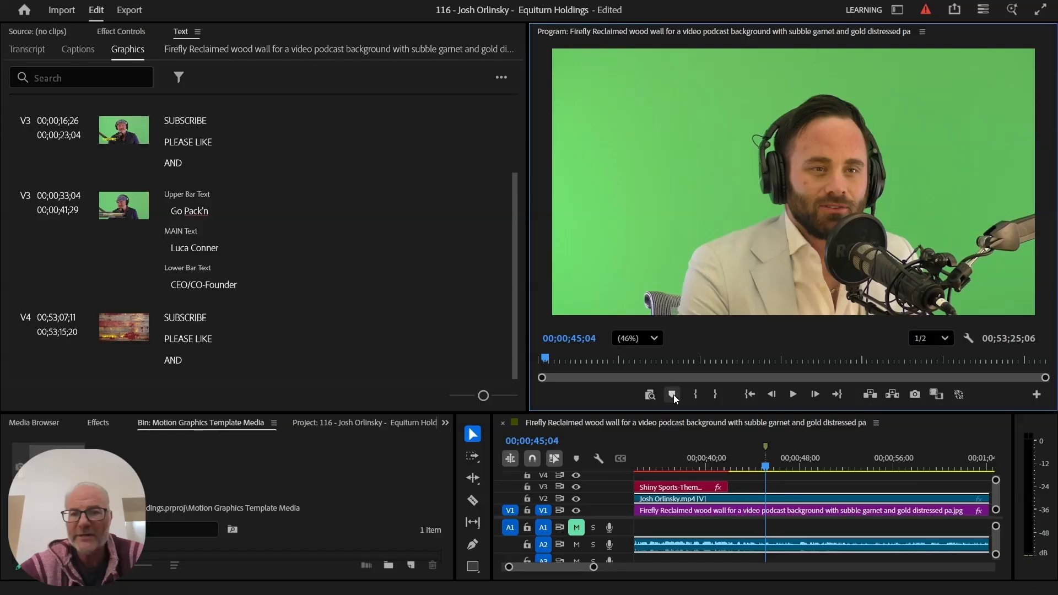
{"action": "left_click", "coordinate": [683, 463]}
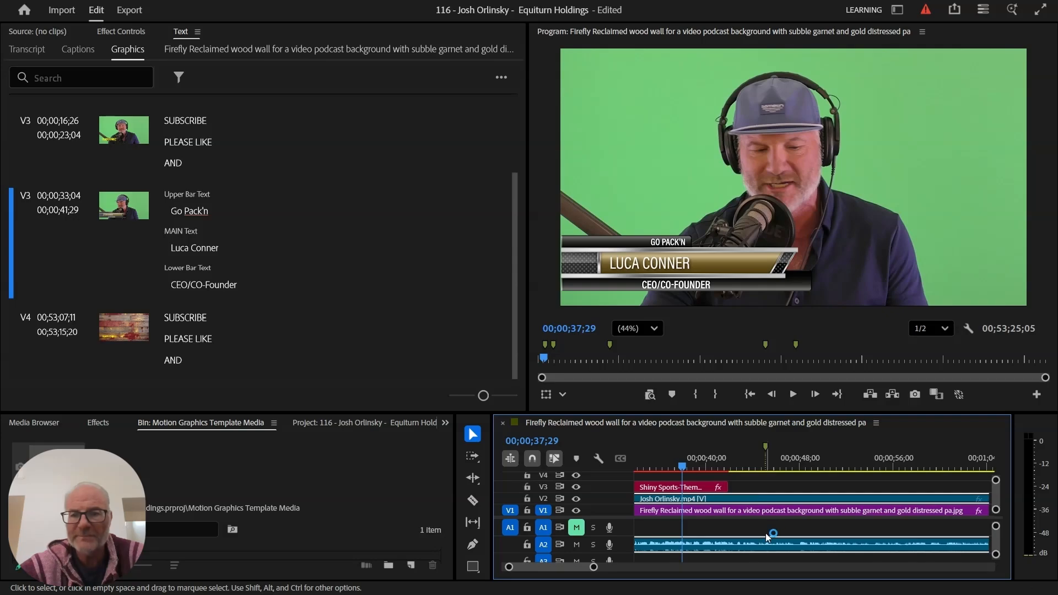
{"action": "left_click_drag", "start_coordinate": [668, 489], "coordinate": [801, 484]}
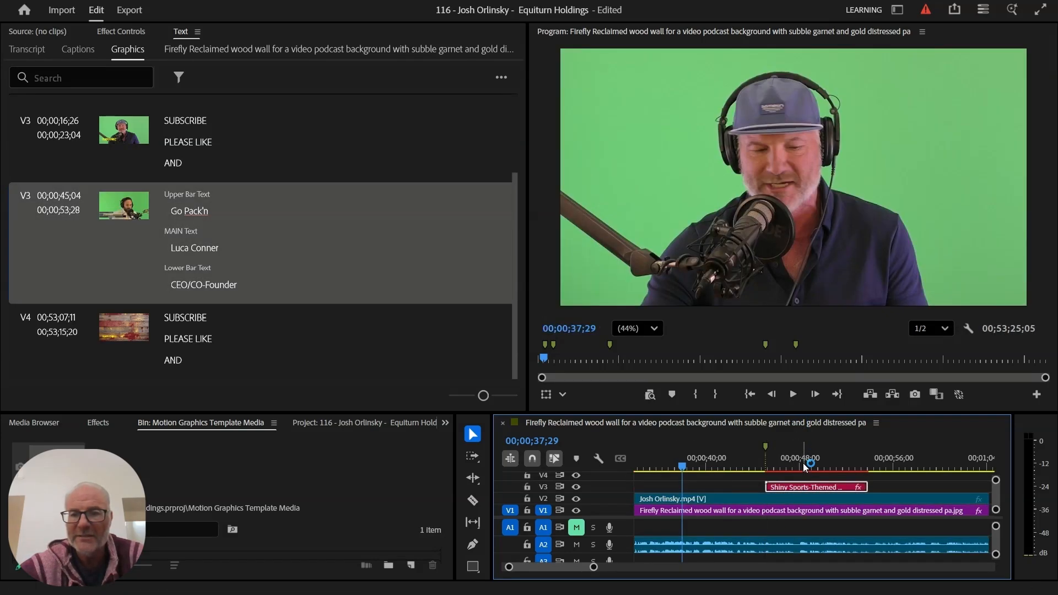
{"action": "left_click", "coordinate": [802, 467]}
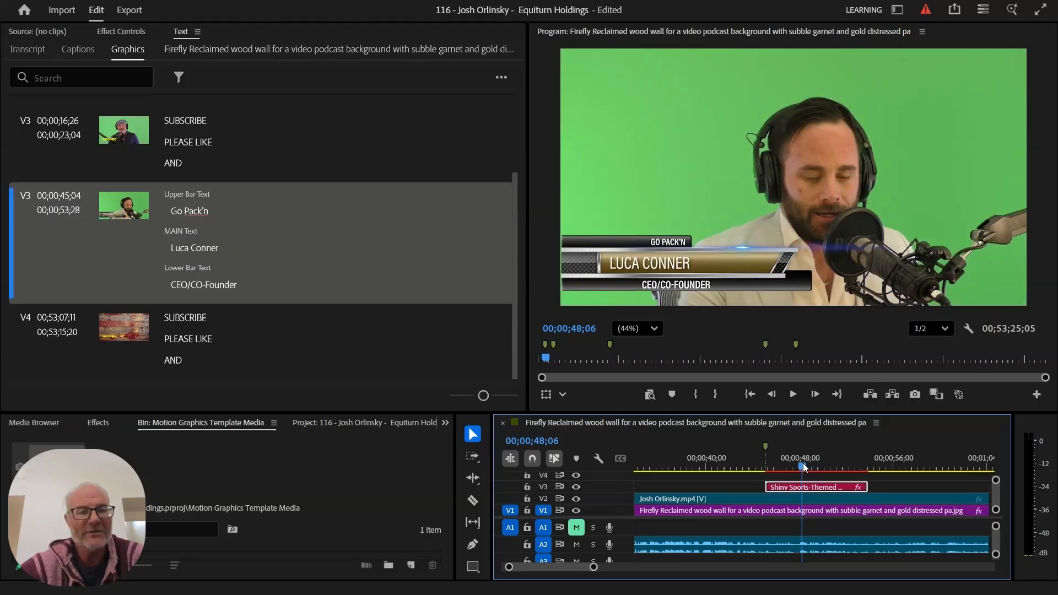
- Replace the lower third's main name text with the guest's correctly spelled full name
{"action": "left_click", "coordinate": [216, 251]}
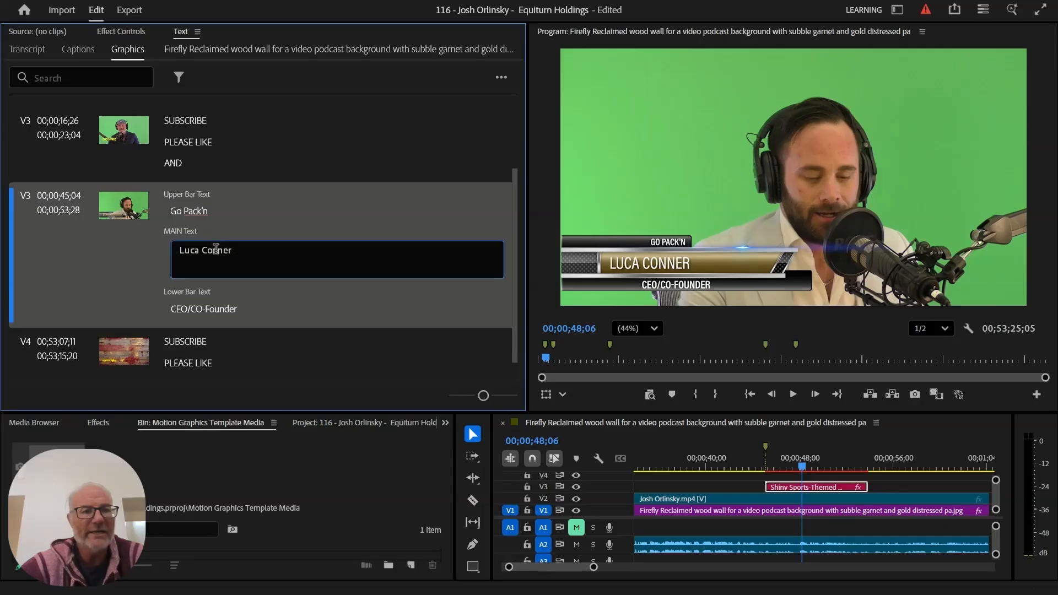
{"action": "triple_click", "coordinate": [215, 249]}
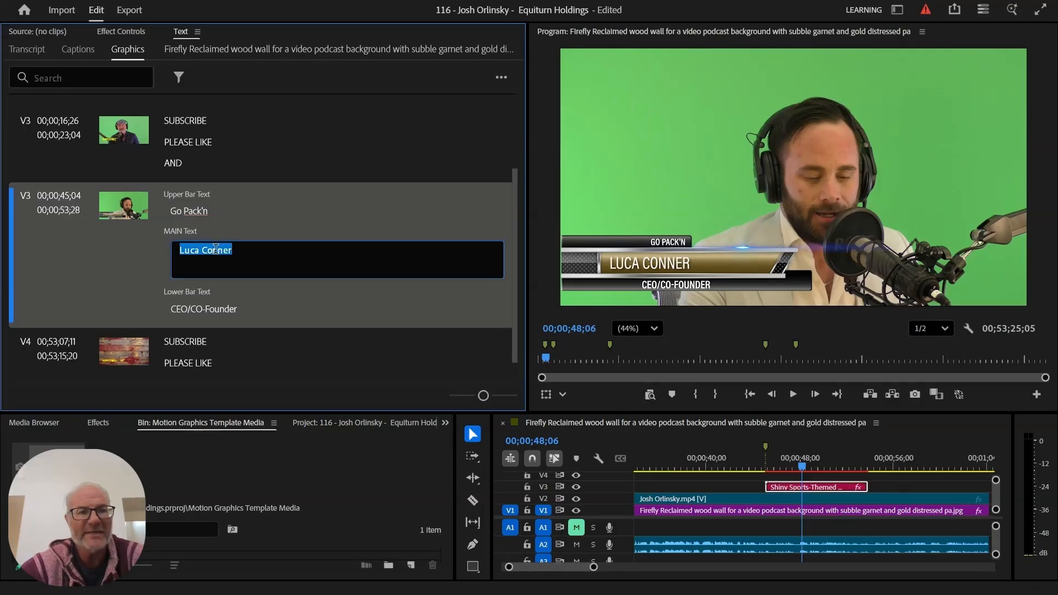
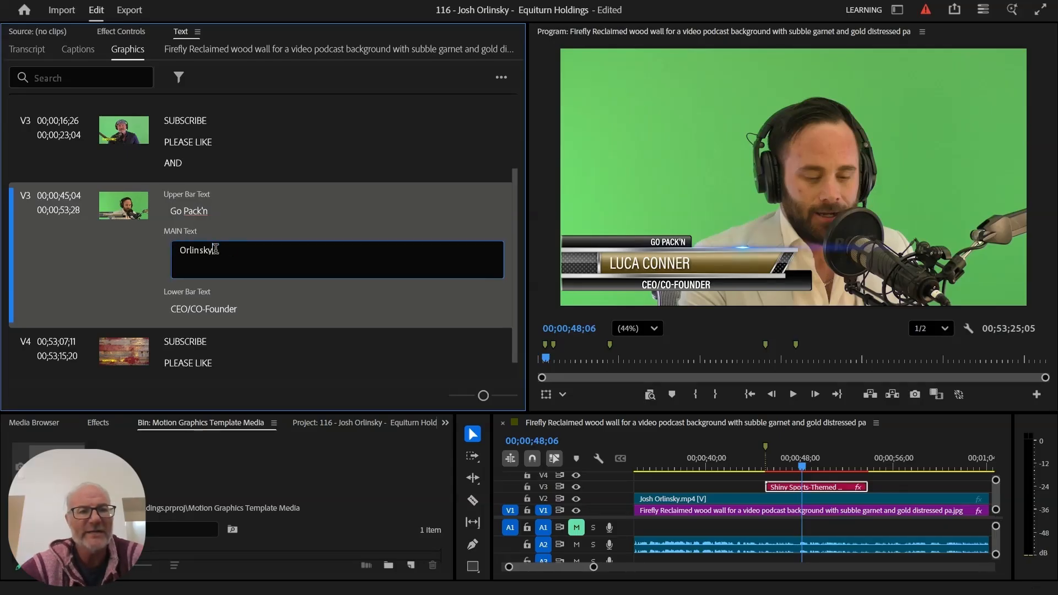
{"action": "left_click", "coordinate": [182, 249]}
{"action": "type", "text": "Josj"}
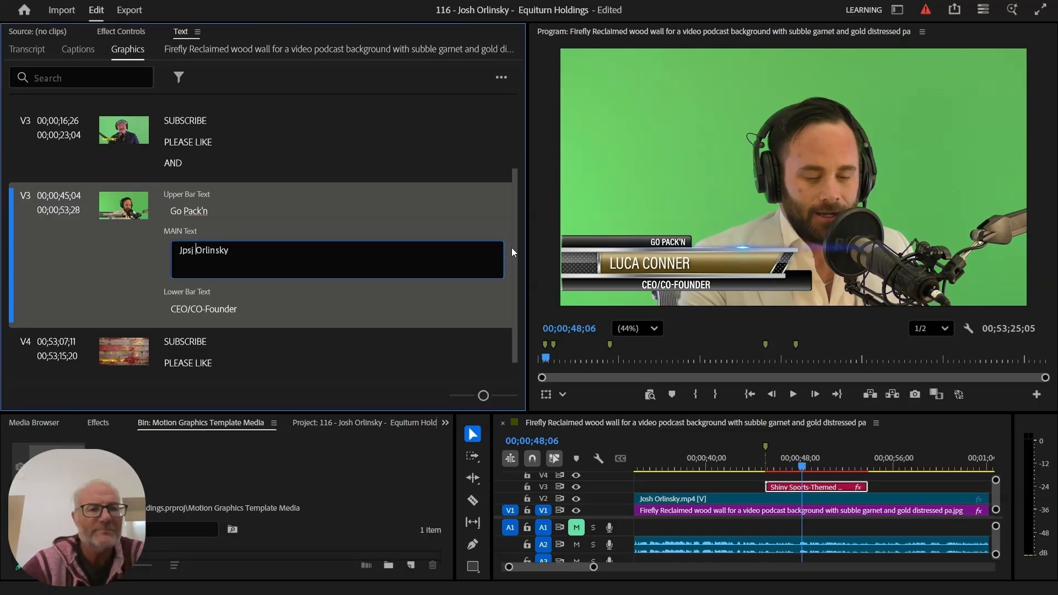
{"action": "key", "text": "BackSpace"}
{"action": "key", "text": "BackSpace"}
{"action": "key", "text": "BackSpace"}
{"action": "key", "text": "BackSpace"}
{"action": "key", "text": "BackSpace"}
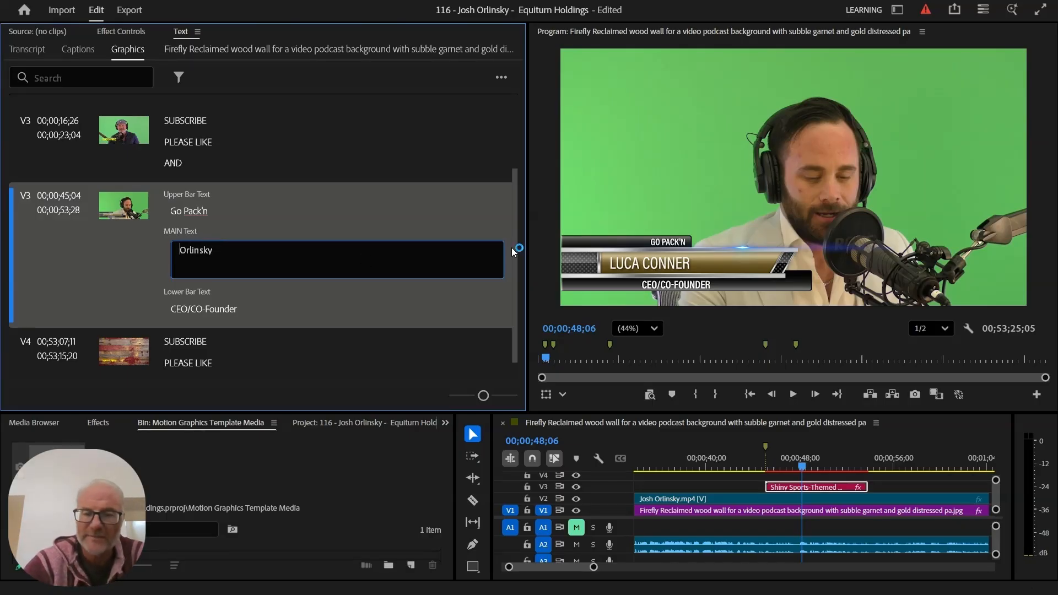
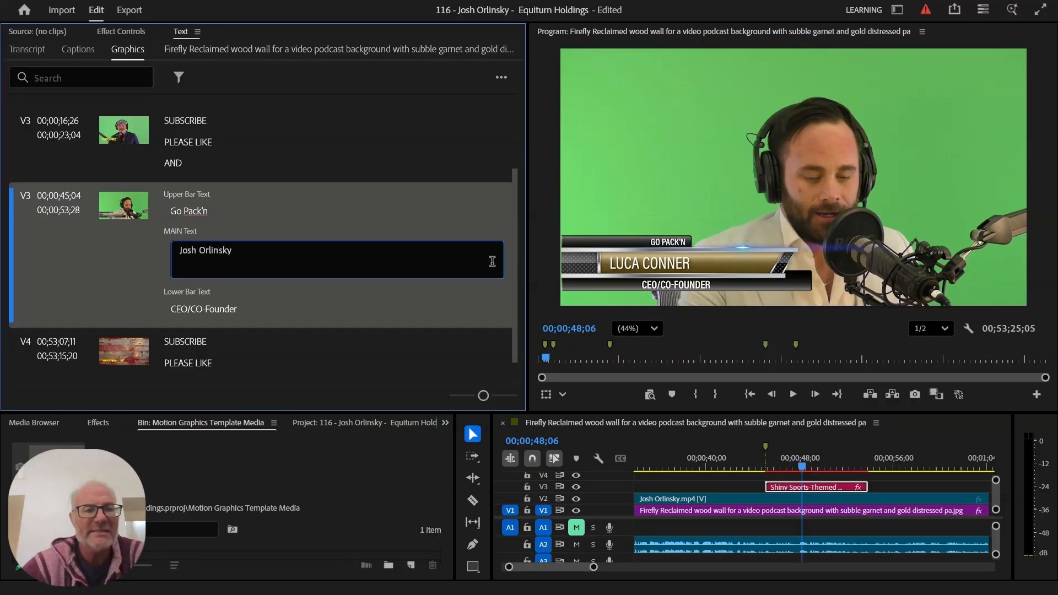
- Change the upper bar text from the Go Pack'n company to 'Equiturn Holdings'
{"action": "left_click", "coordinate": [205, 214]}
{"action": "triple_click", "coordinate": [204, 212]}
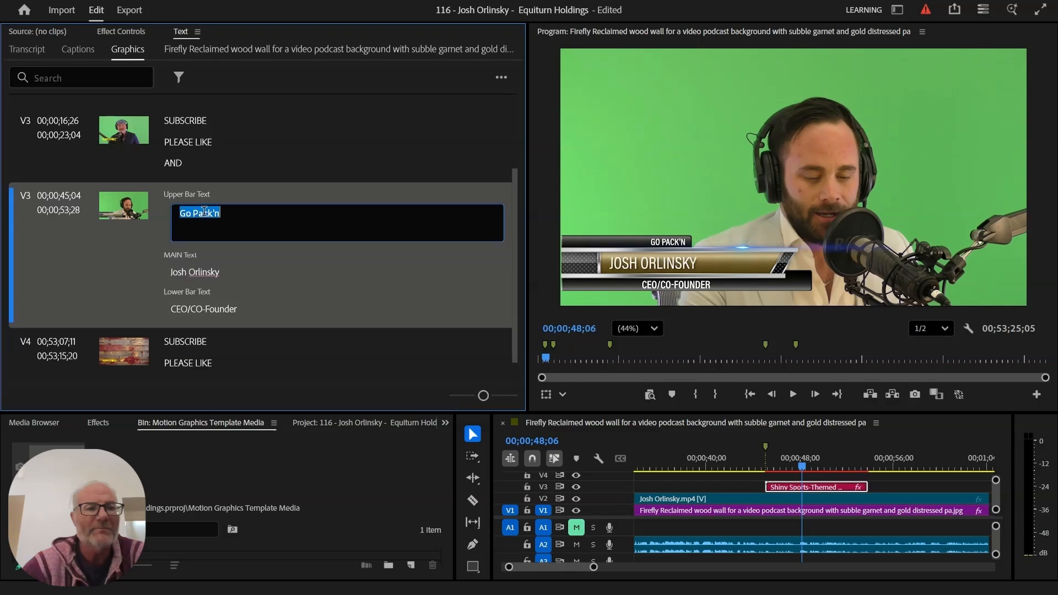
{"action": "double_click", "coordinate": [204, 212]}
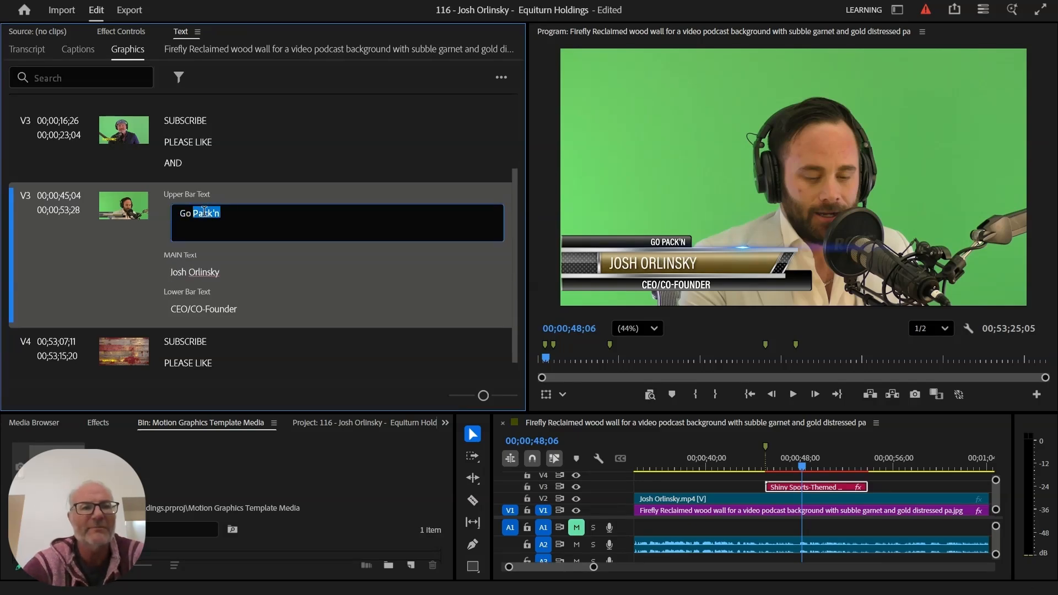
{"action": "key", "text": "BackSpace"}
{"action": "key", "text": "BackSpace"}
{"action": "key", "text": "BackSpace"}
{"action": "key", "text": "BackSpace"}
{"action": "type", "text": "E"}
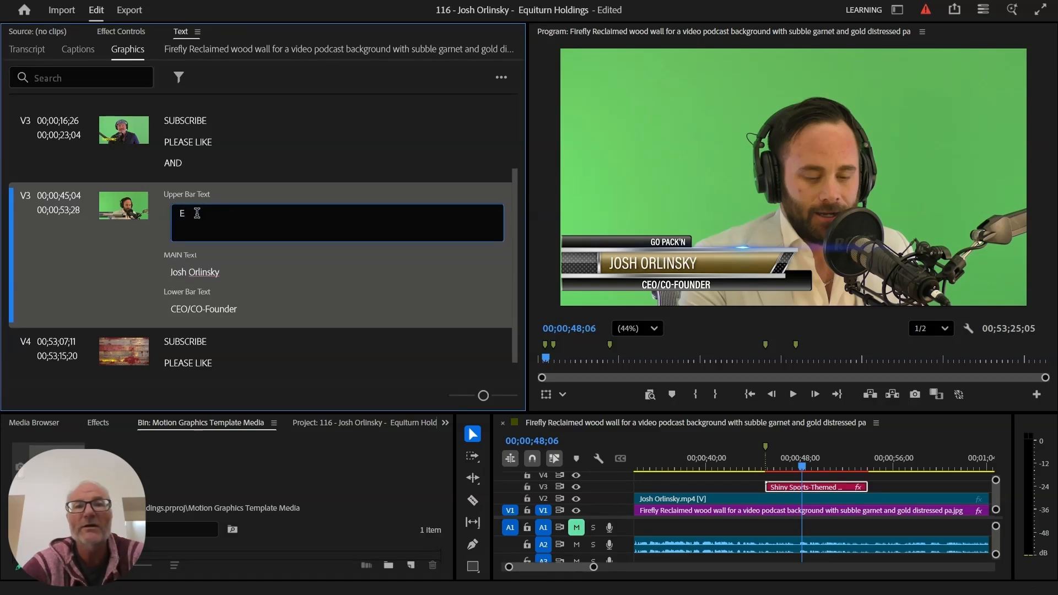
{"action": "type", "text": "quiturn"}
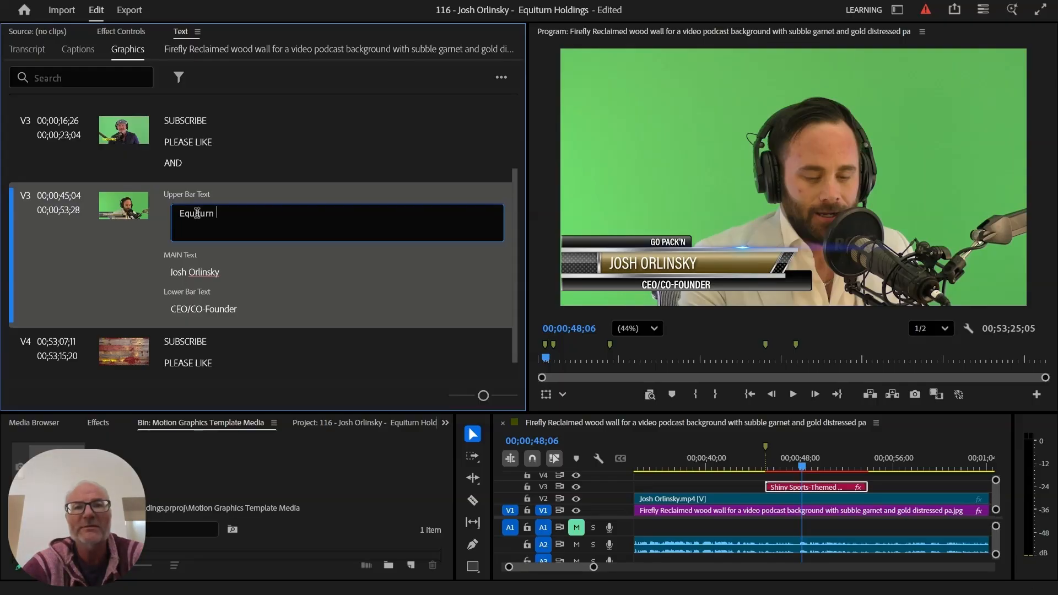
{"action": "type", "text": " Holdin"}
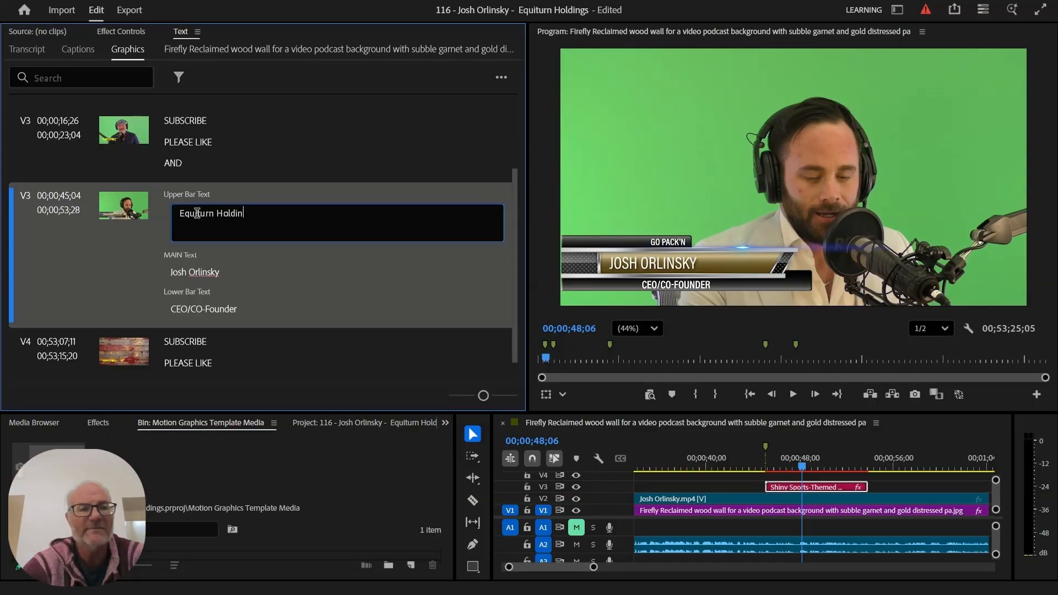
{"action": "type", "text": "gs"}
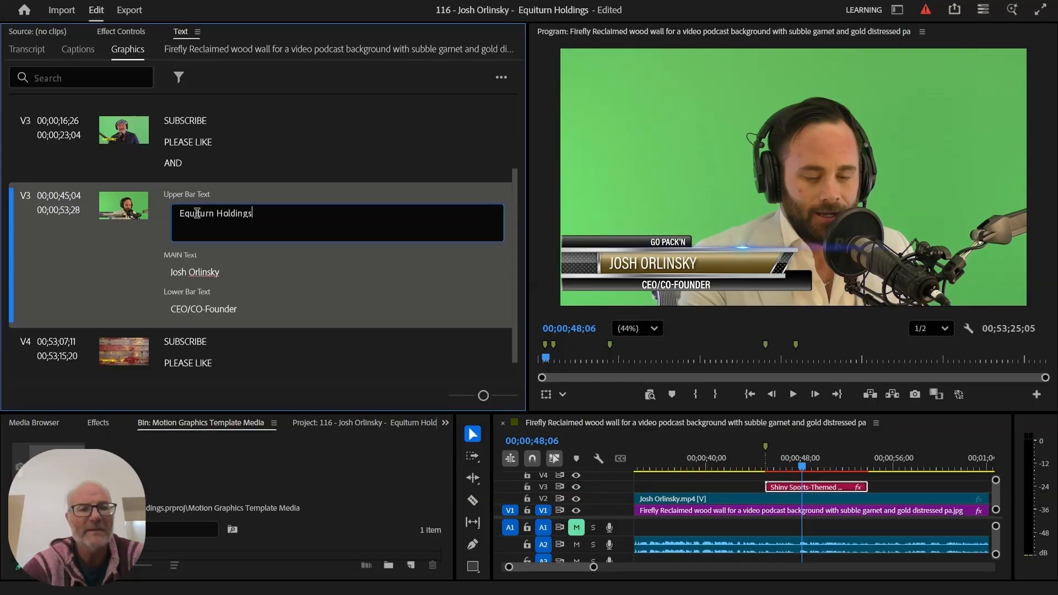
{"action": "left_click", "coordinate": [220, 308]}
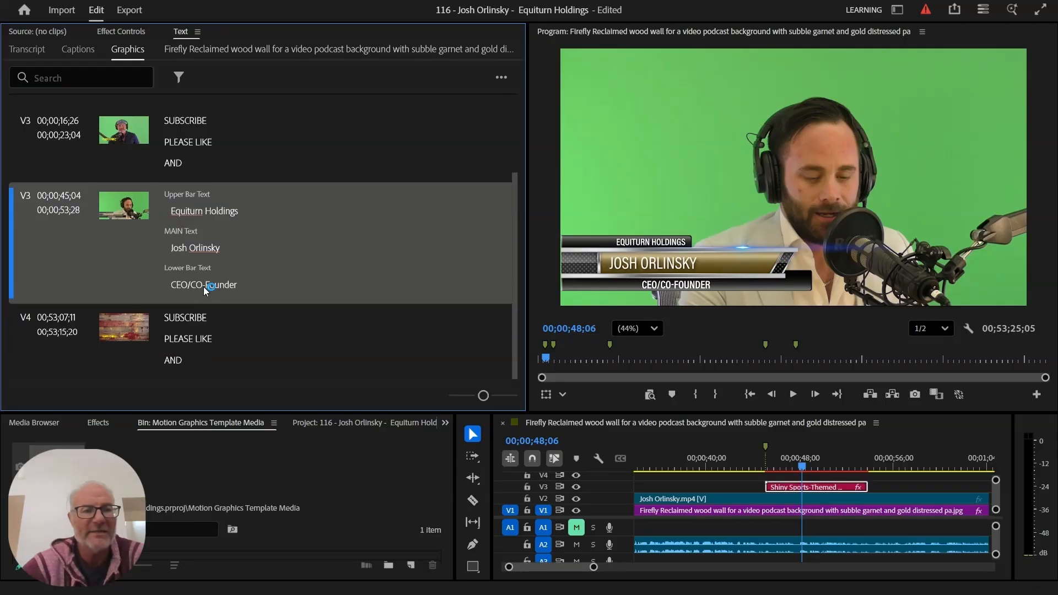
- Delete 'CO-' from the lower bar text so the title reads CEO/Founder
{"action": "double_click", "coordinate": [213, 283]}
{"action": "double_click", "coordinate": [213, 283]}
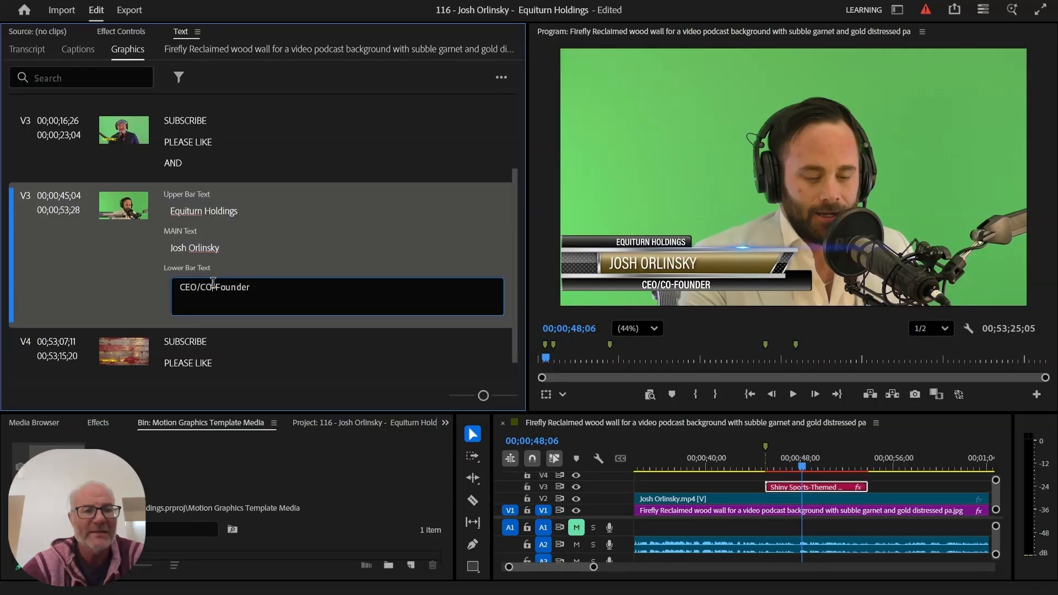
{"action": "left_click", "coordinate": [213, 282]}
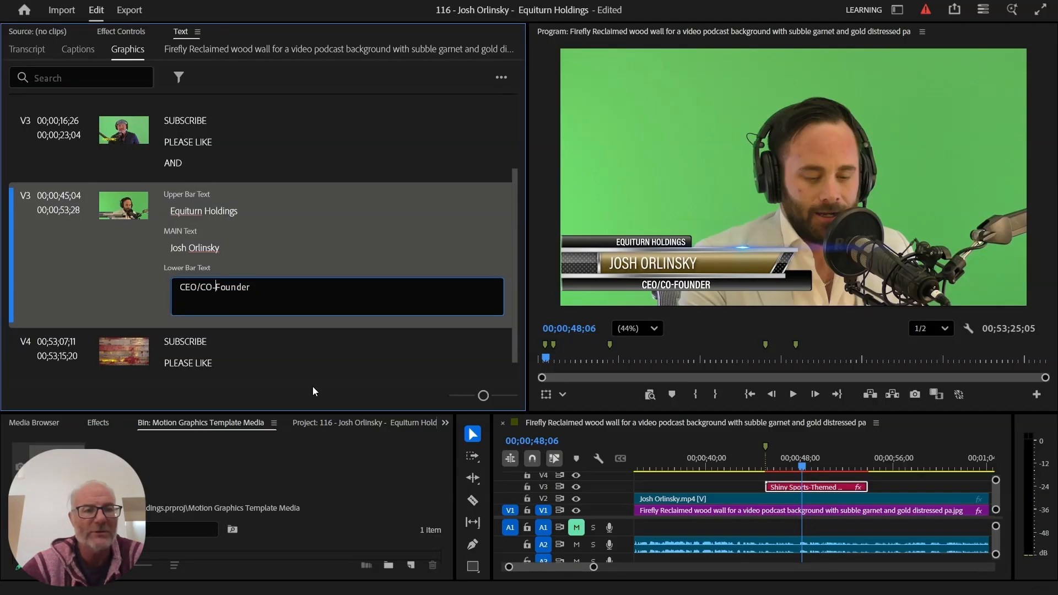
{"action": "key", "text": "BackSpace"}
{"action": "key", "text": "BackSpace"}
{"action": "key", "text": "BackSpace"}
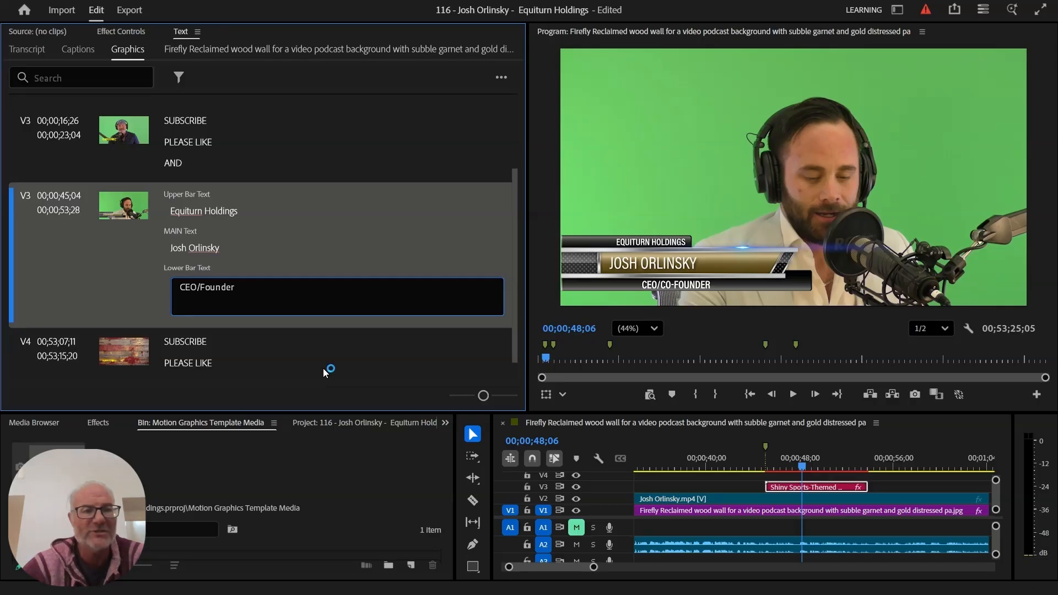
{"action": "left_click", "coordinate": [384, 238]}
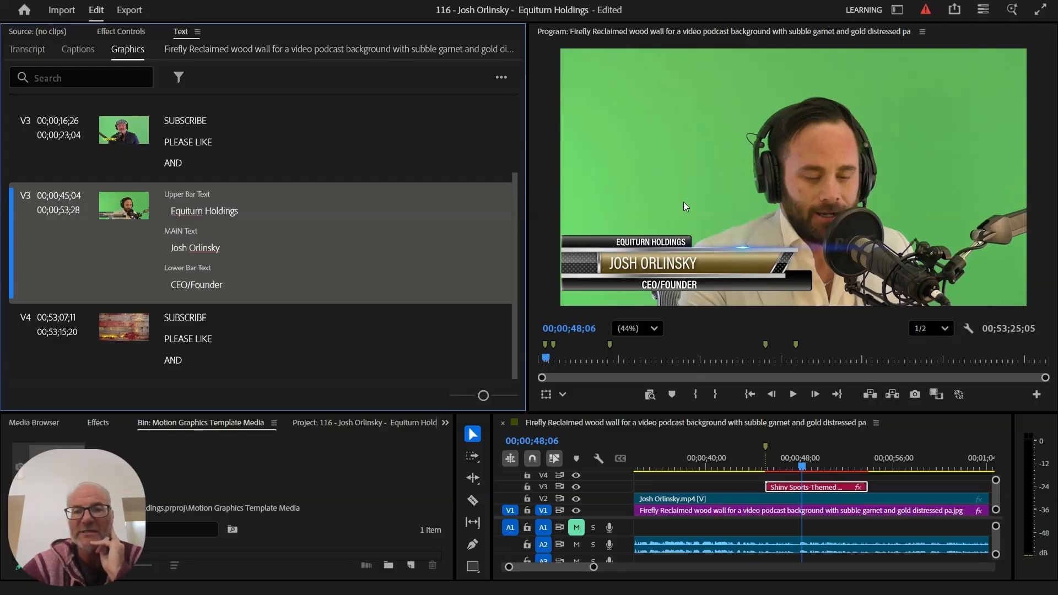
- Jump to 00;00;40;08 and show the Effects library, enlarged to reveal its preset folders
{"action": "left_click", "coordinate": [709, 466]}
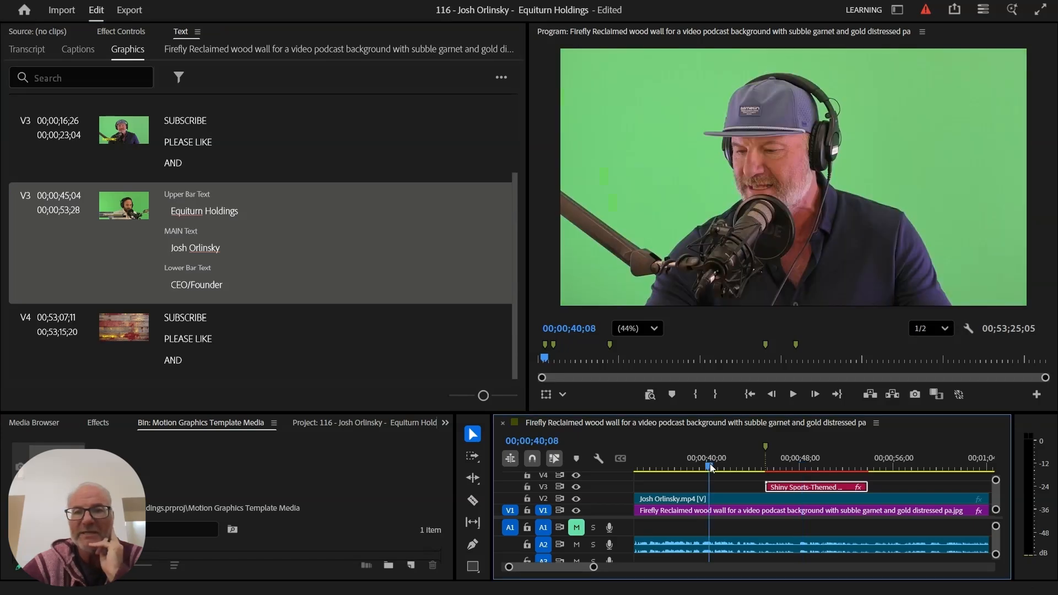
{"action": "left_click", "coordinate": [98, 423]}
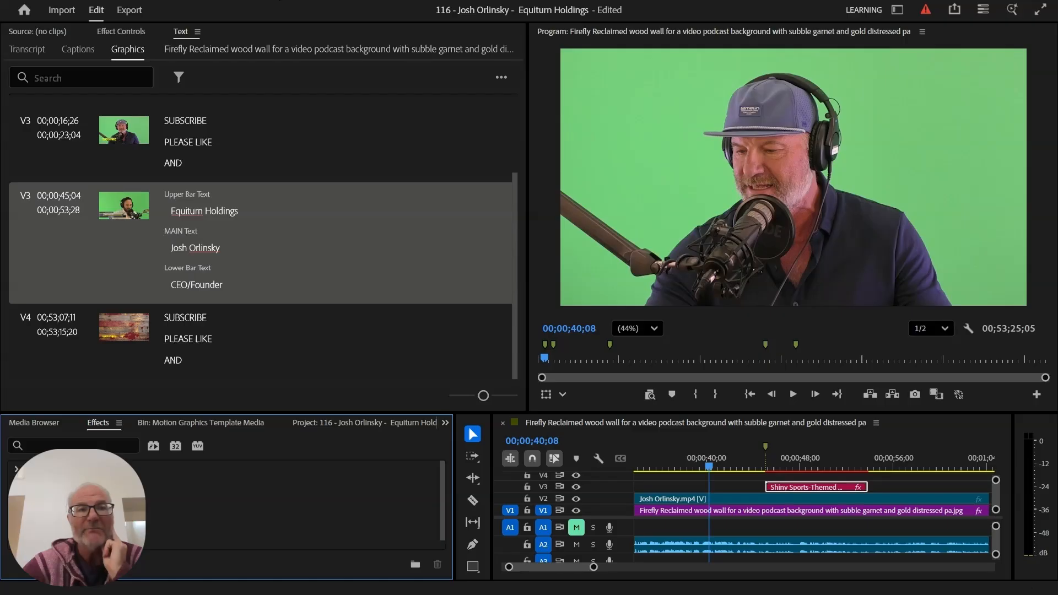
{"action": "left_click", "coordinate": [277, 0]}
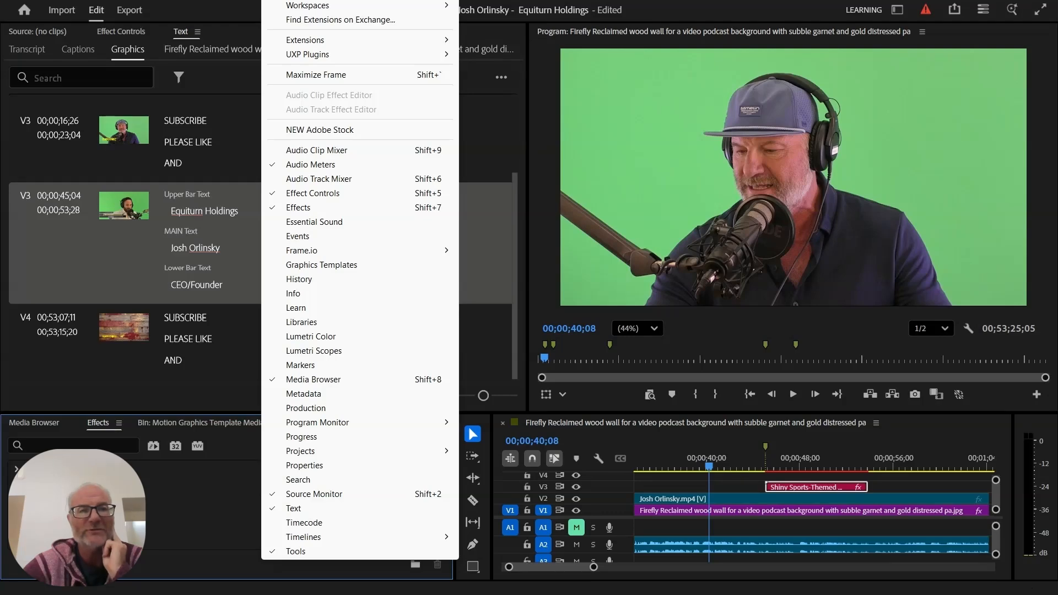
{"action": "left_click", "coordinate": [179, 281]}
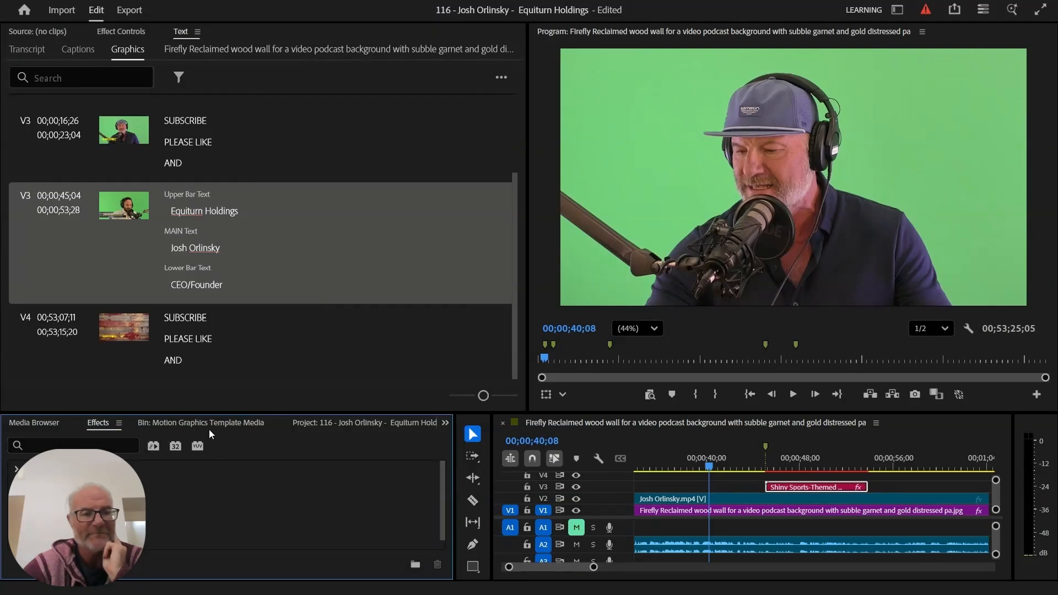
{"action": "left_click_drag", "start_coordinate": [215, 412], "coordinate": [212, 347]}
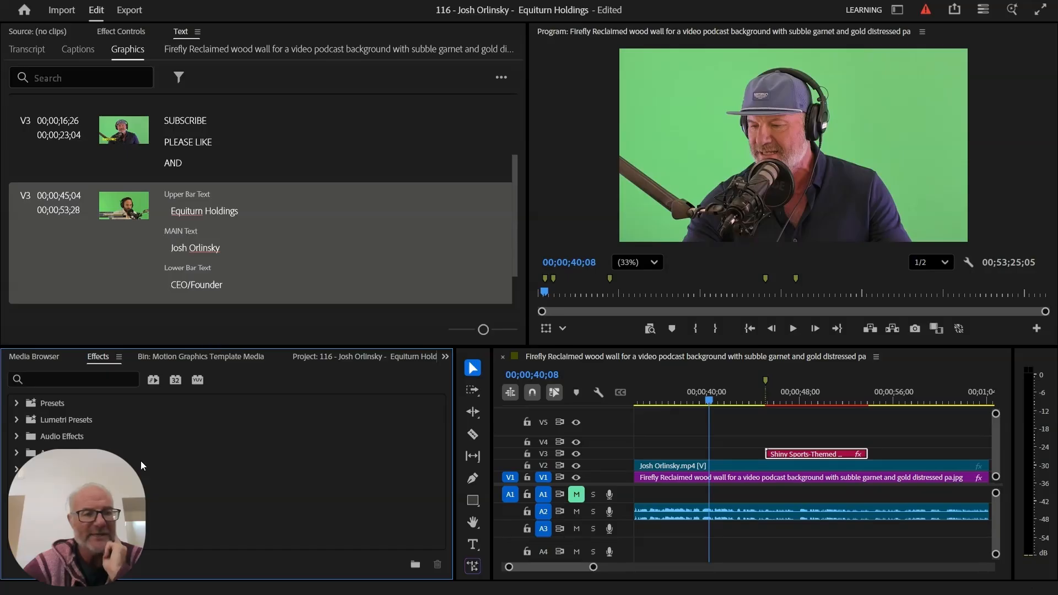
{"action": "left_click", "coordinate": [87, 380]}
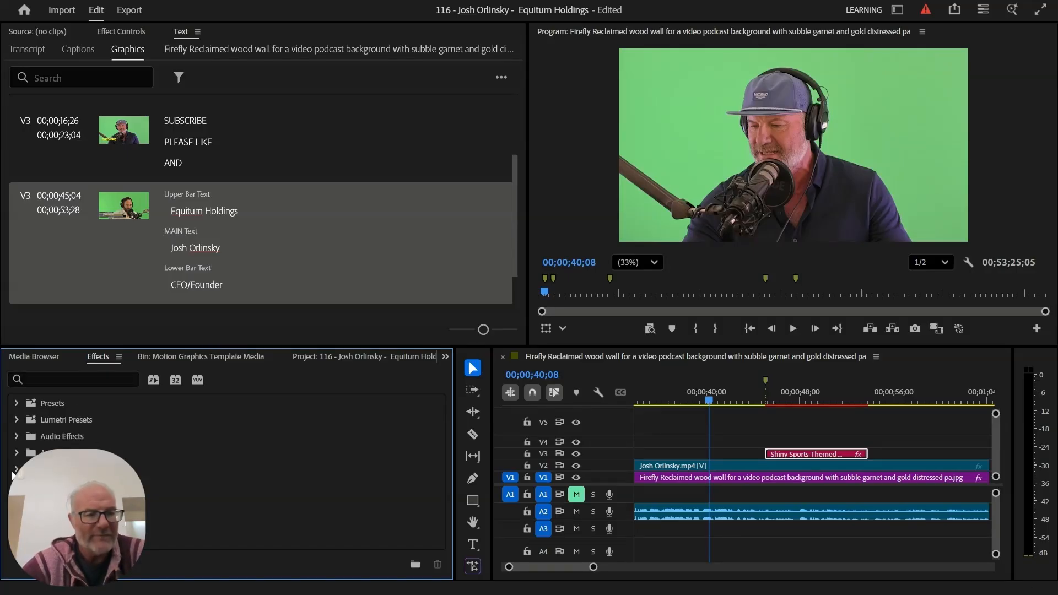
- Search the effects for 'ultra' and apply Ultra Key to the guest's V2 clip
{"action": "left_click", "coordinate": [85, 377]}
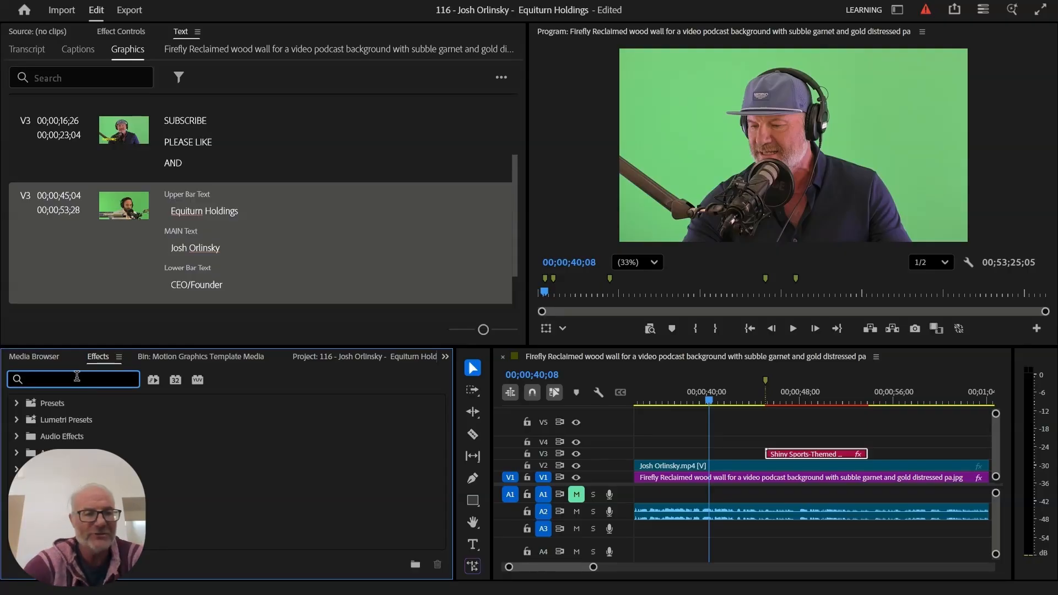
{"action": "type", "text": "ultra"}
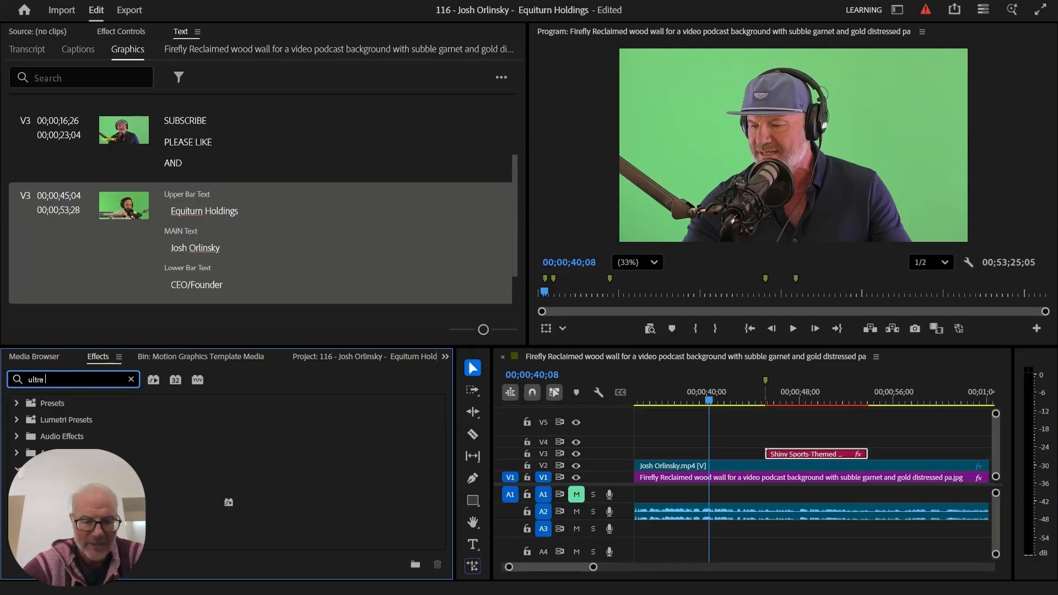
{"action": "left_click", "coordinate": [78, 502]}
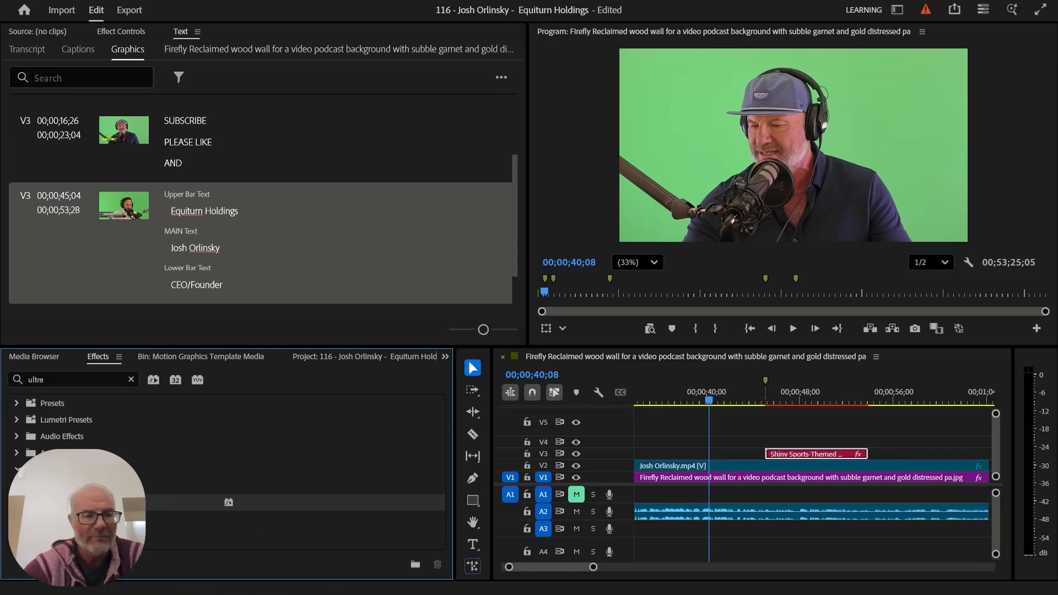
{"action": "left_click_drag", "start_coordinate": [228, 502], "coordinate": [666, 466]}
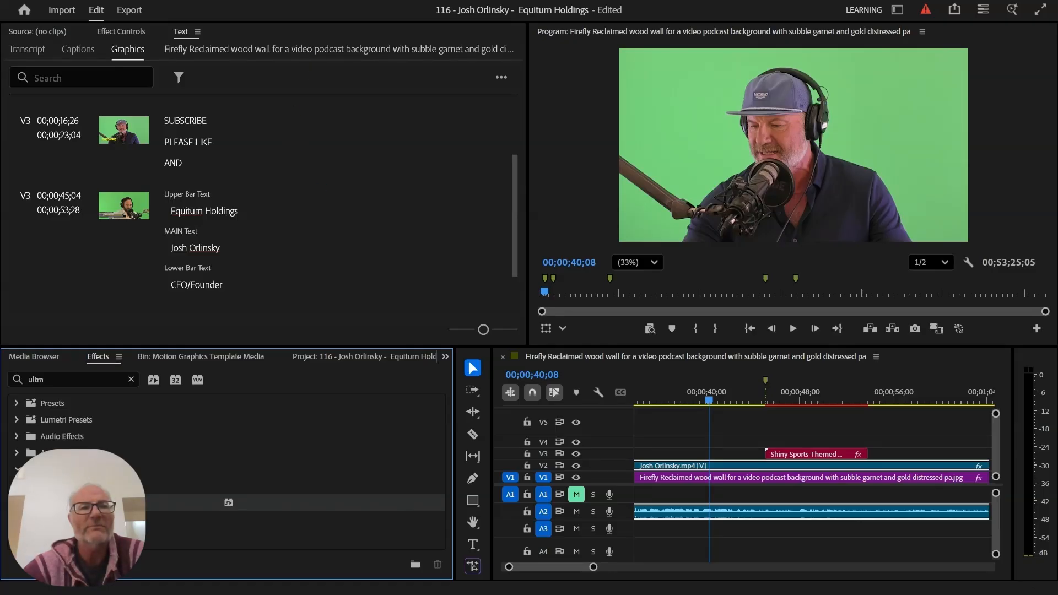
- Show the clip's Ultra Key settings in Effect Controls
{"action": "left_click", "coordinate": [277, 0]}
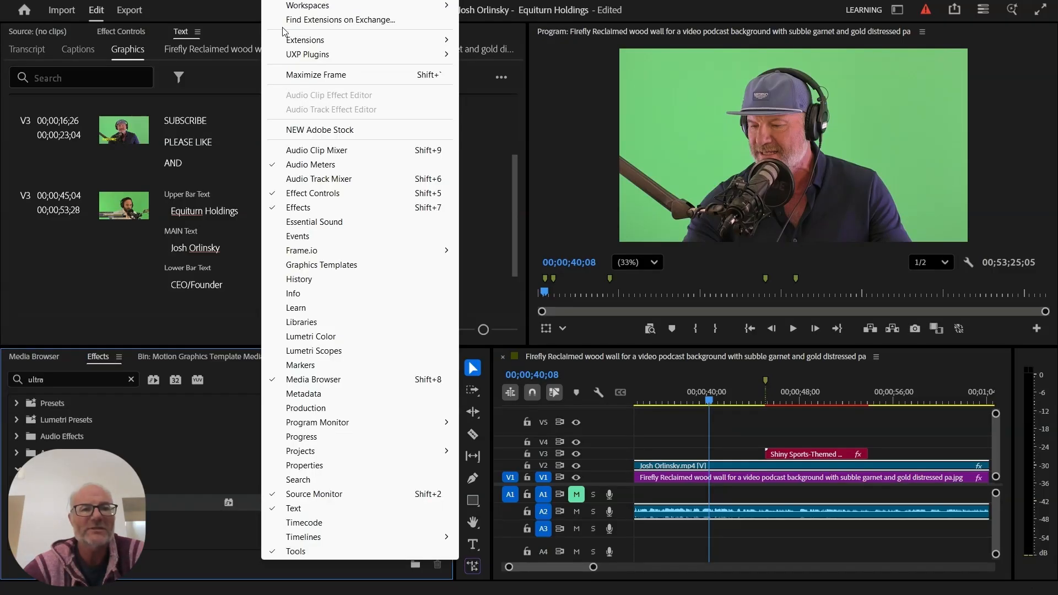
{"action": "left_click", "coordinate": [322, 194]}
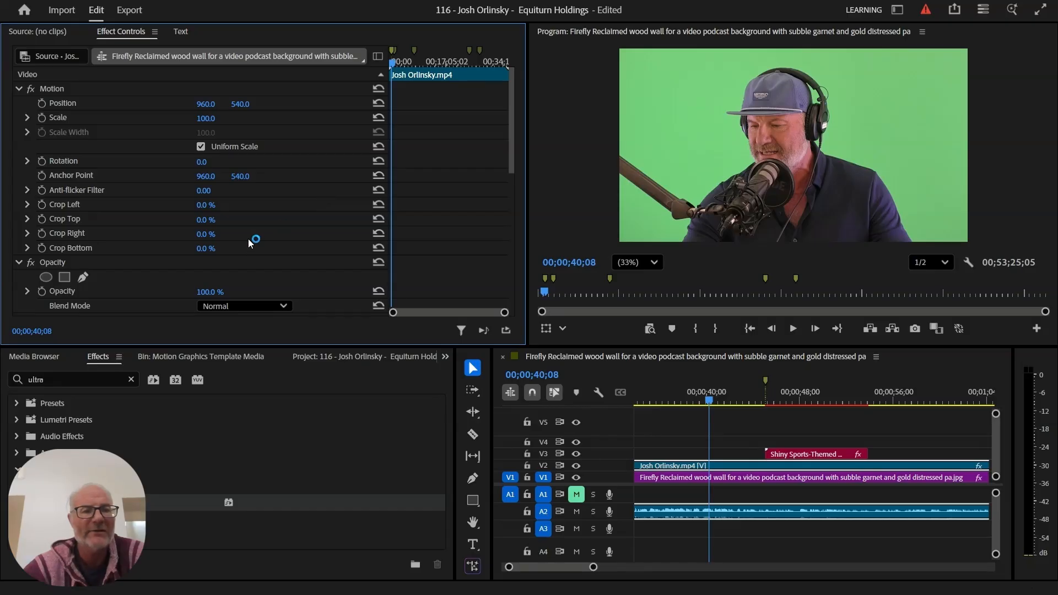
{"action": "scroll", "coordinate": [248, 241], "scroll_direction": "down", "scroll_amount": 5}
{"action": "scroll", "coordinate": [247, 239], "scroll_direction": "up", "scroll_amount": 5}
{"action": "scroll", "coordinate": [248, 239], "scroll_direction": "down", "scroll_amount": 2}
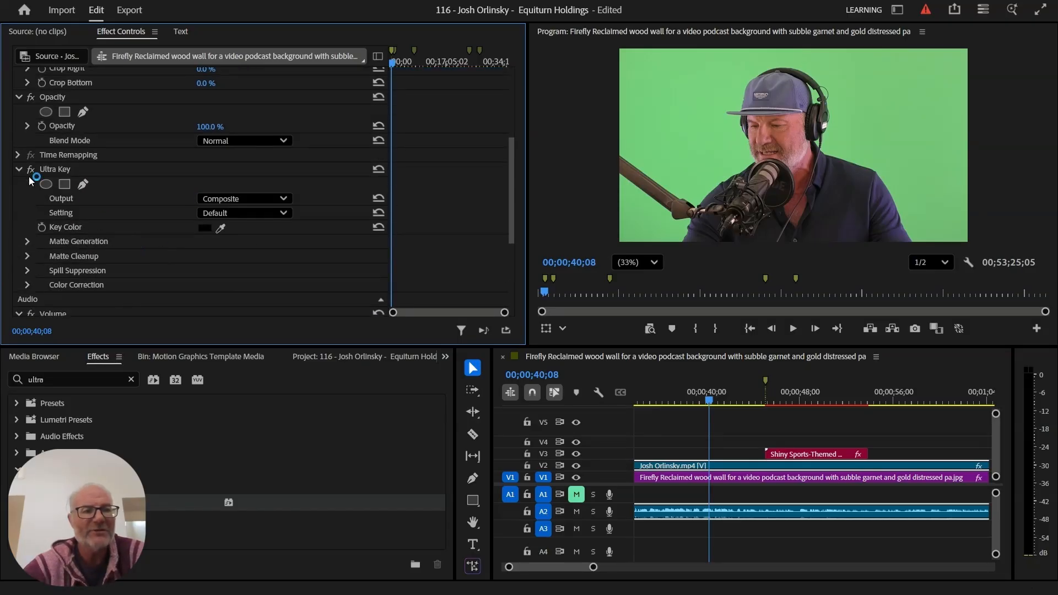
- Key out the green behind the guest with the Ultra Key eyedropper, then scrub to about 00;00;50;02
{"action": "left_click", "coordinate": [221, 228]}
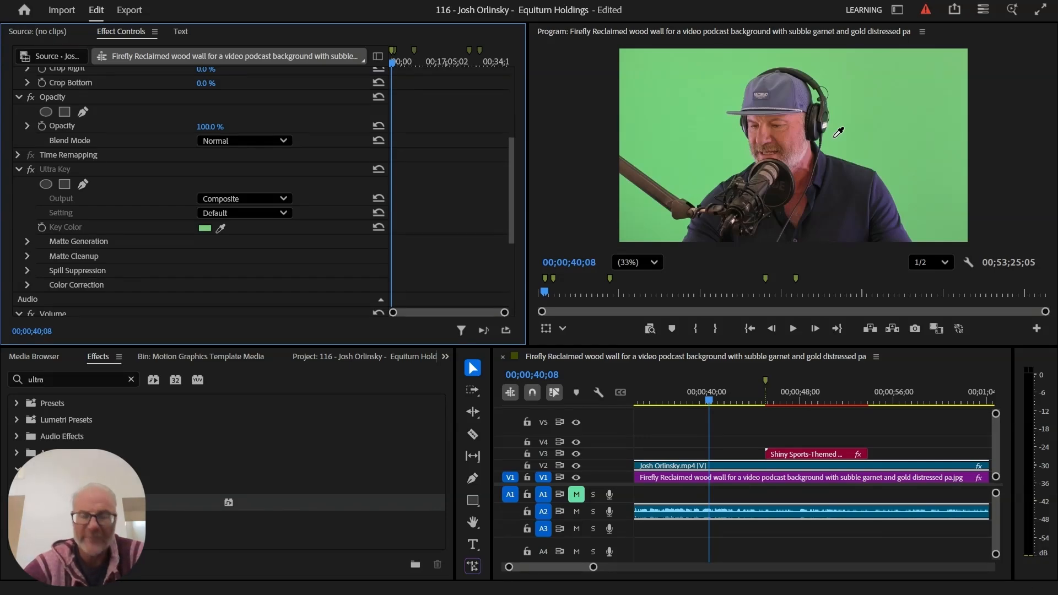
{"action": "left_click", "coordinate": [834, 136]}
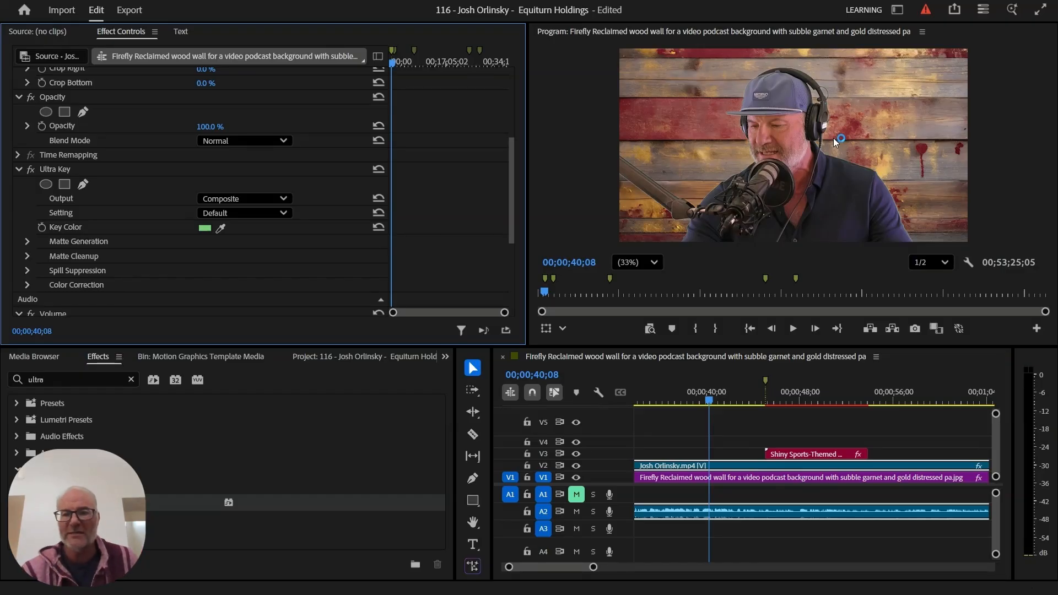
{"action": "left_click_drag", "start_coordinate": [805, 400], "coordinate": [822, 400]}
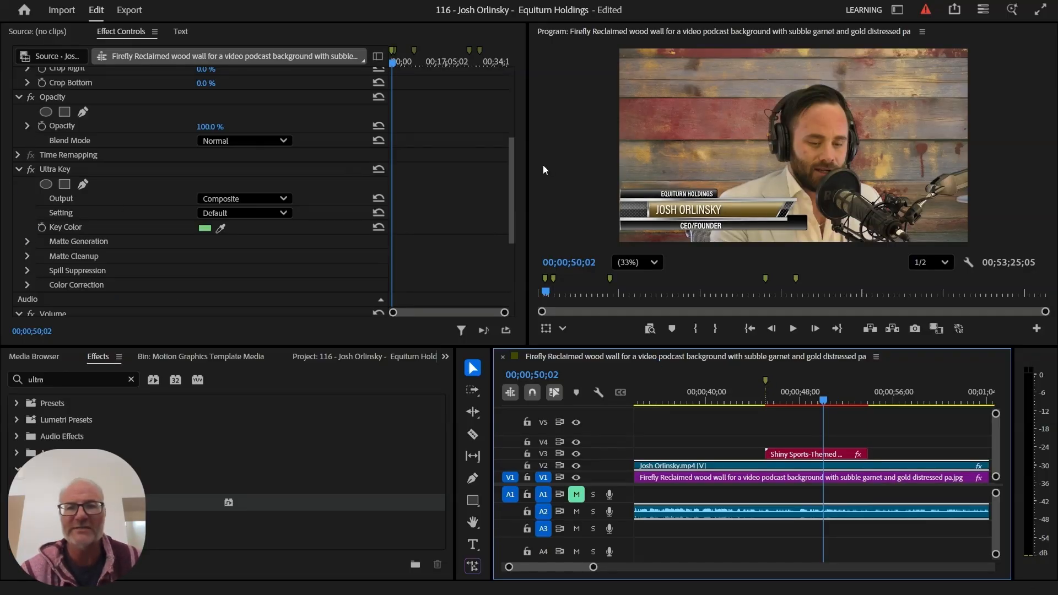
- Set Ultra Key Matte Cleanup Contrast to 100 and Mid Point to 66.5, then review near 41 seconds
{"action": "left_click", "coordinate": [26, 256]}
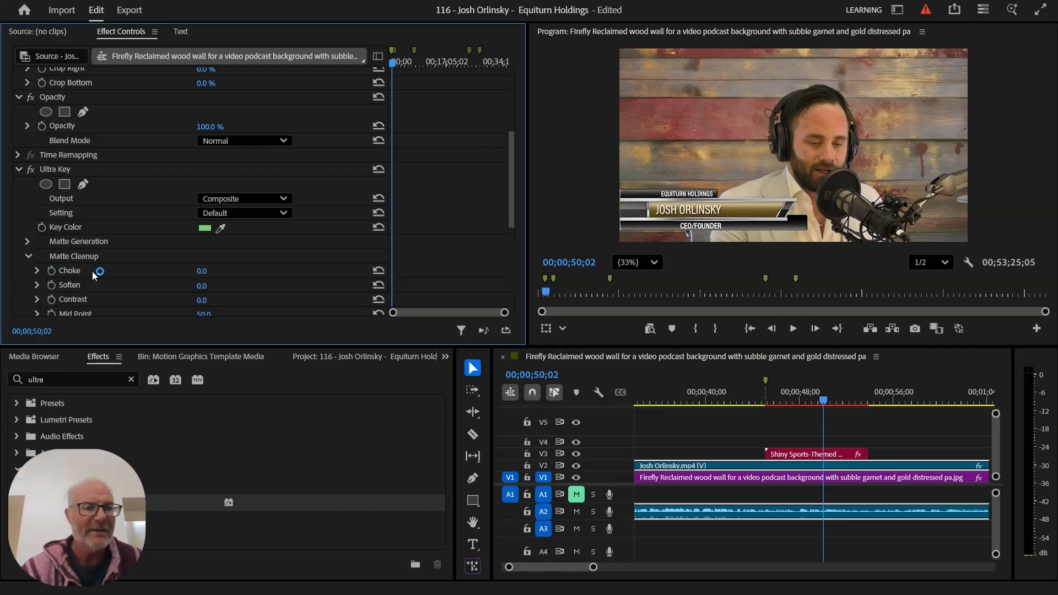
{"action": "scroll", "coordinate": [93, 275], "scroll_direction": "down", "scroll_amount": 5}
{"action": "scroll", "coordinate": [93, 275], "scroll_direction": "up", "scroll_amount": 5}
{"action": "scroll", "coordinate": [93, 275], "scroll_direction": "down", "scroll_amount": 1}
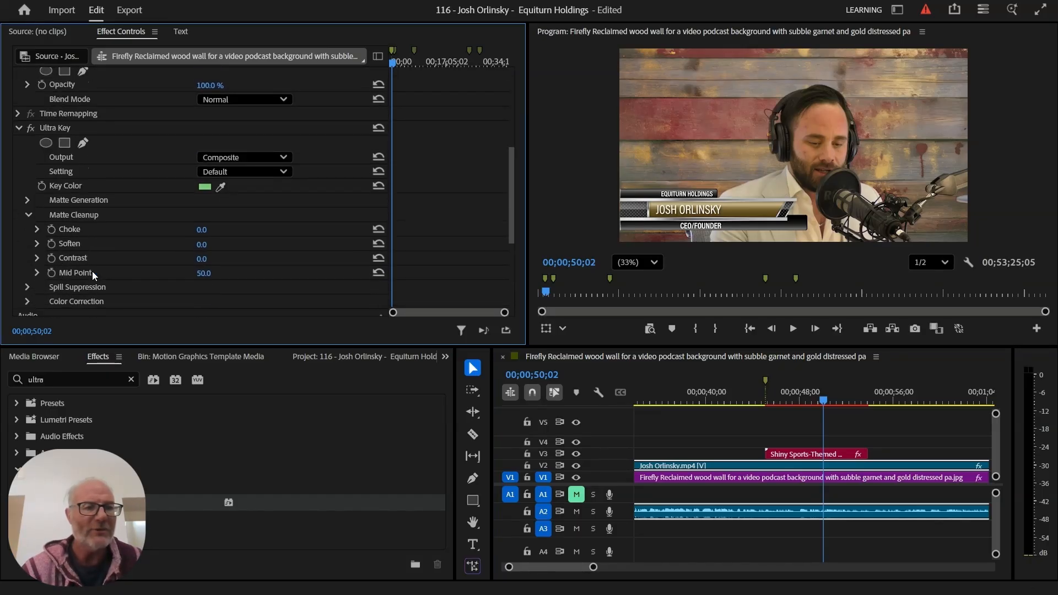
{"action": "left_click", "coordinate": [37, 258]}
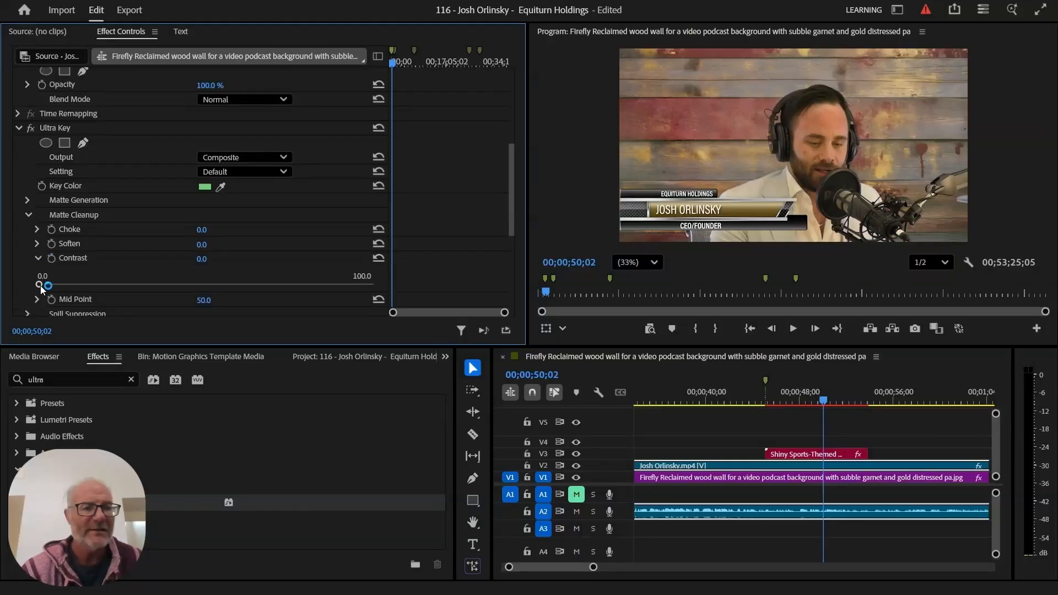
{"action": "left_click_drag", "start_coordinate": [38, 285], "coordinate": [373, 285]}
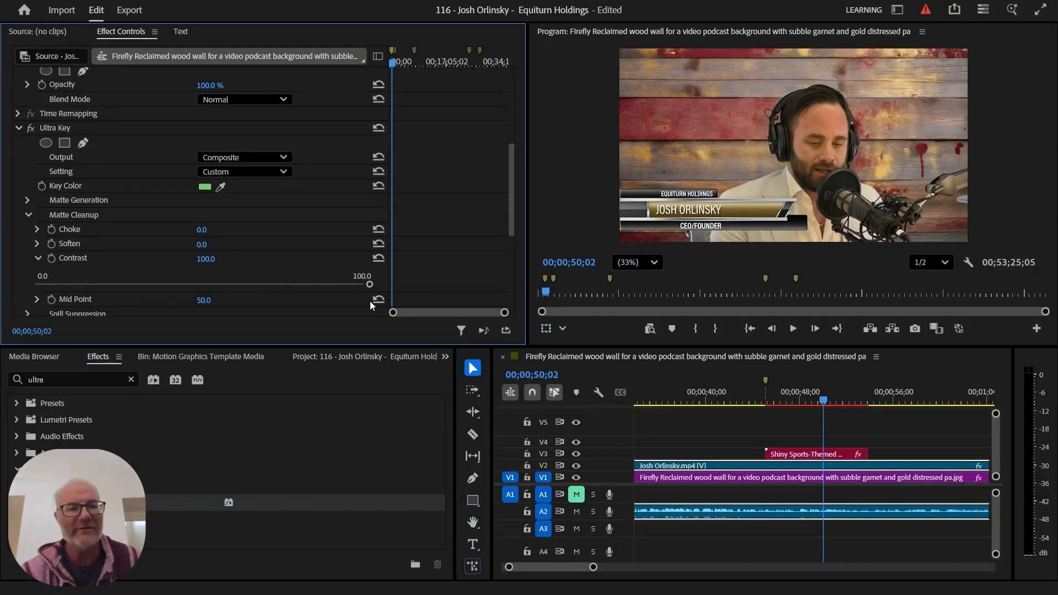
{"action": "scroll", "coordinate": [209, 227], "scroll_direction": "down", "scroll_amount": 5}
{"action": "scroll", "coordinate": [209, 227], "scroll_direction": "up", "scroll_amount": 1}
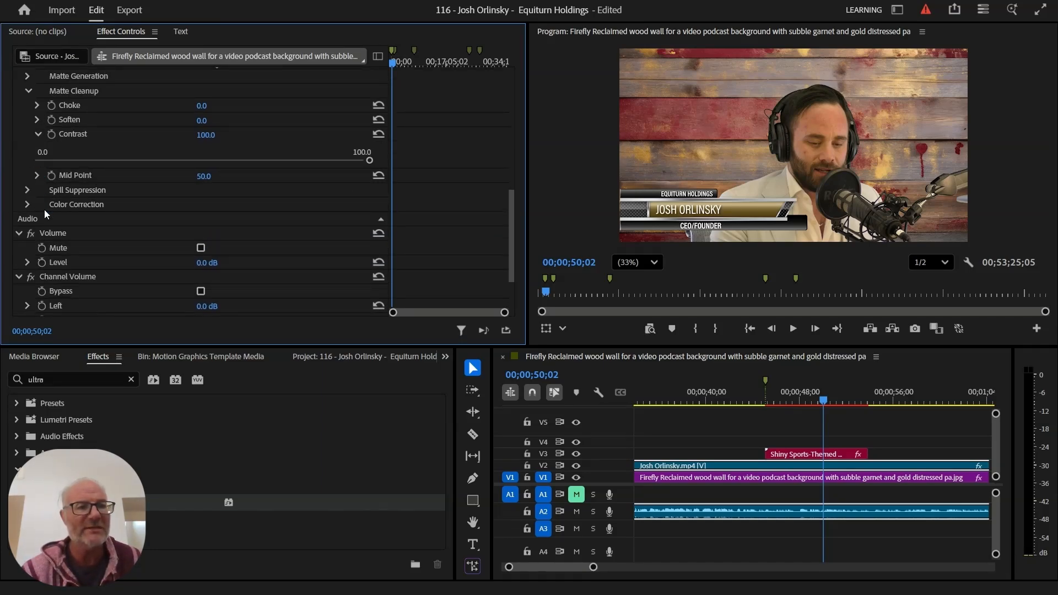
{"action": "left_click", "coordinate": [37, 175]}
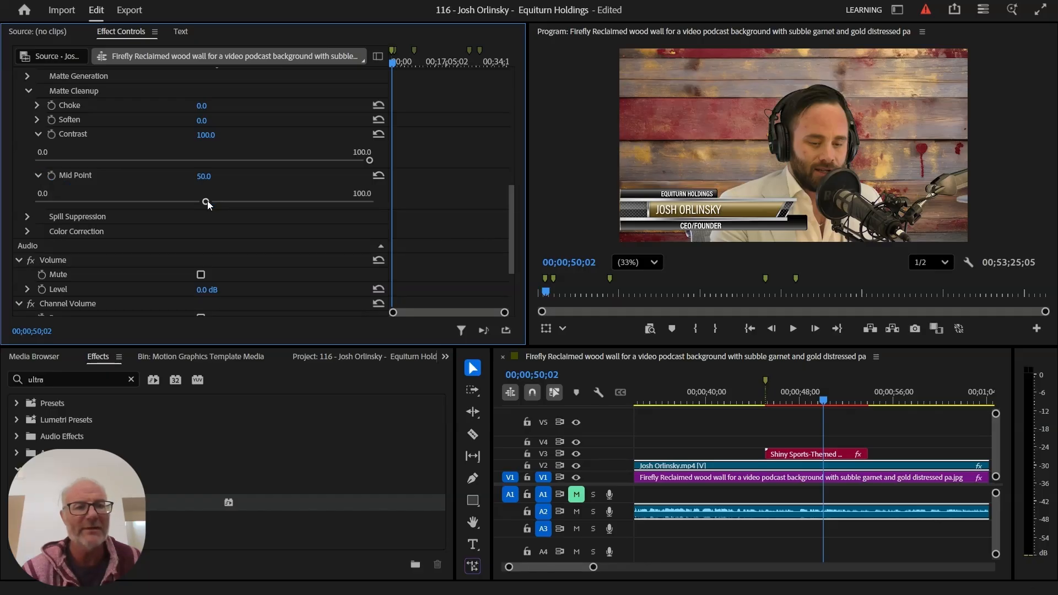
{"action": "left_click_drag", "start_coordinate": [208, 202], "coordinate": [253, 204]}
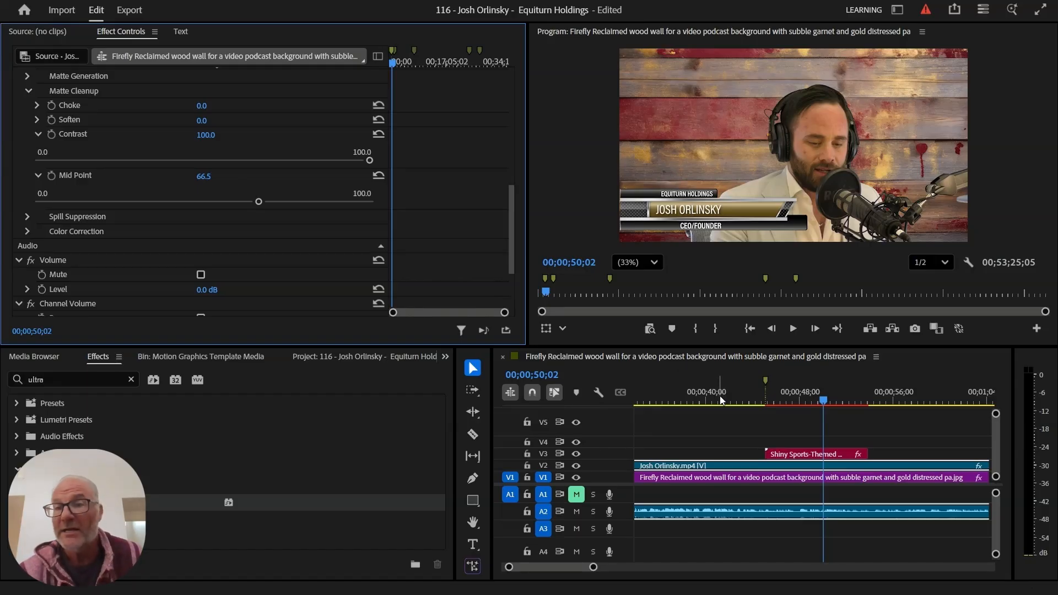
{"action": "left_click_drag", "start_coordinate": [719, 396], "coordinate": [812, 383]}
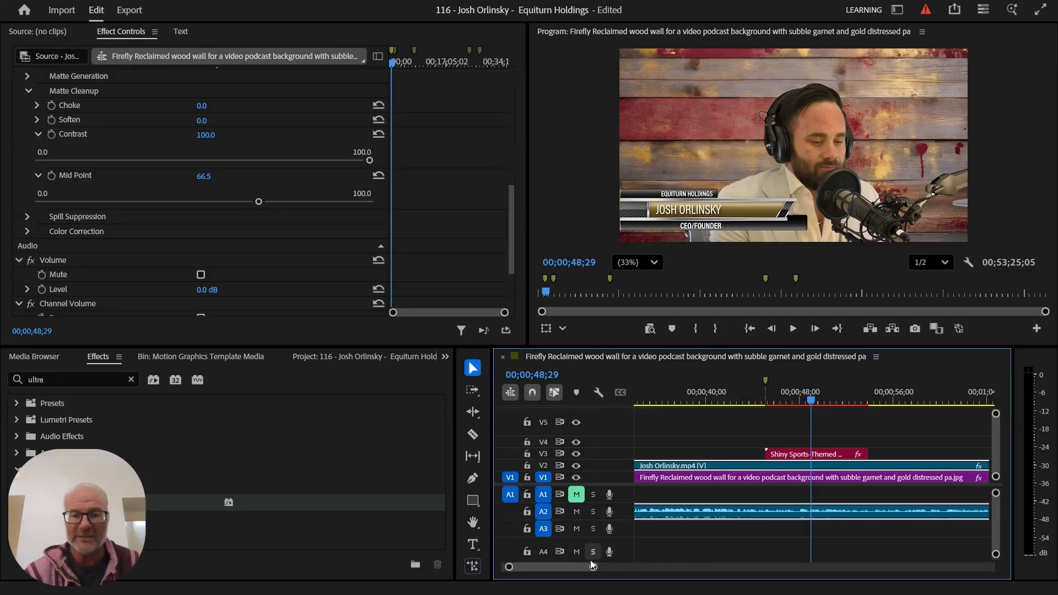
- Trim the V1 wood-wall image's end to line up with the guest's V2 clip
{"action": "left_click_drag", "start_coordinate": [593, 567], "coordinate": [843, 550]}
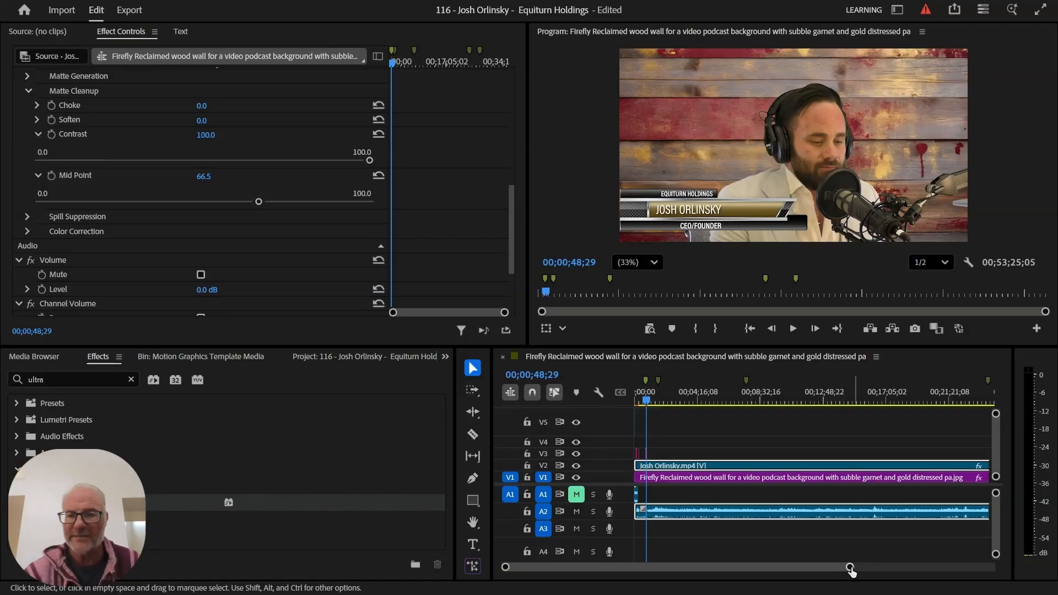
{"action": "left_click_drag", "start_coordinate": [850, 568], "coordinate": [987, 568]}
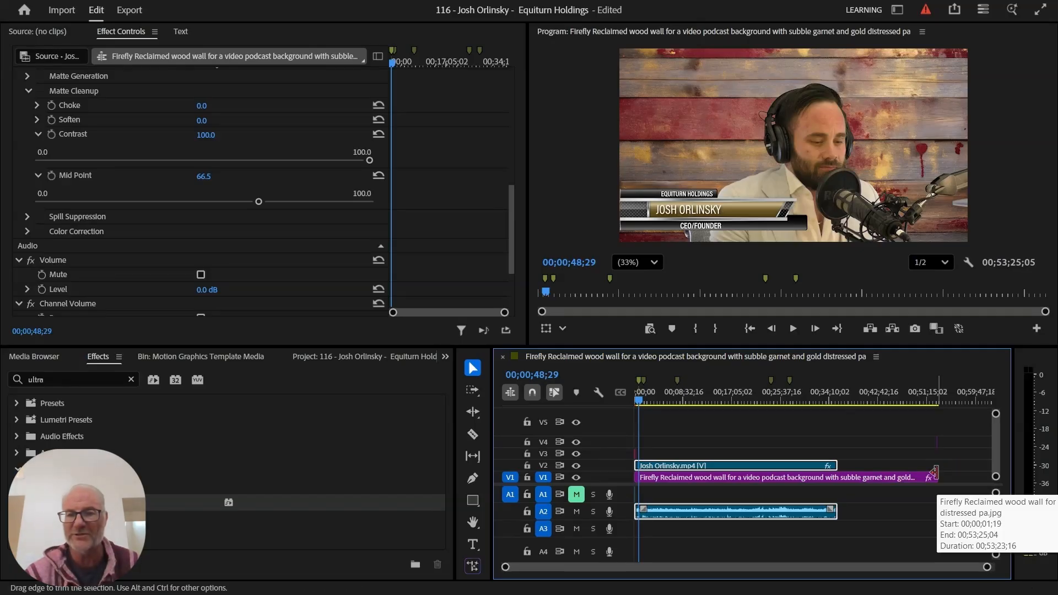
{"action": "left_click_drag", "start_coordinate": [933, 473], "coordinate": [838, 469]}
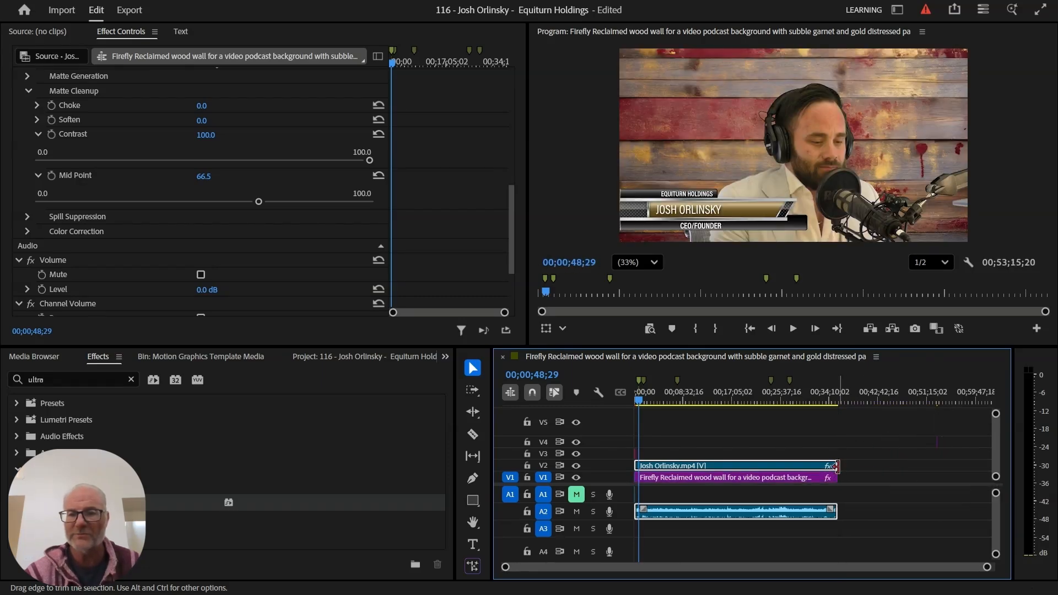
{"action": "left_click", "coordinate": [855, 440]}
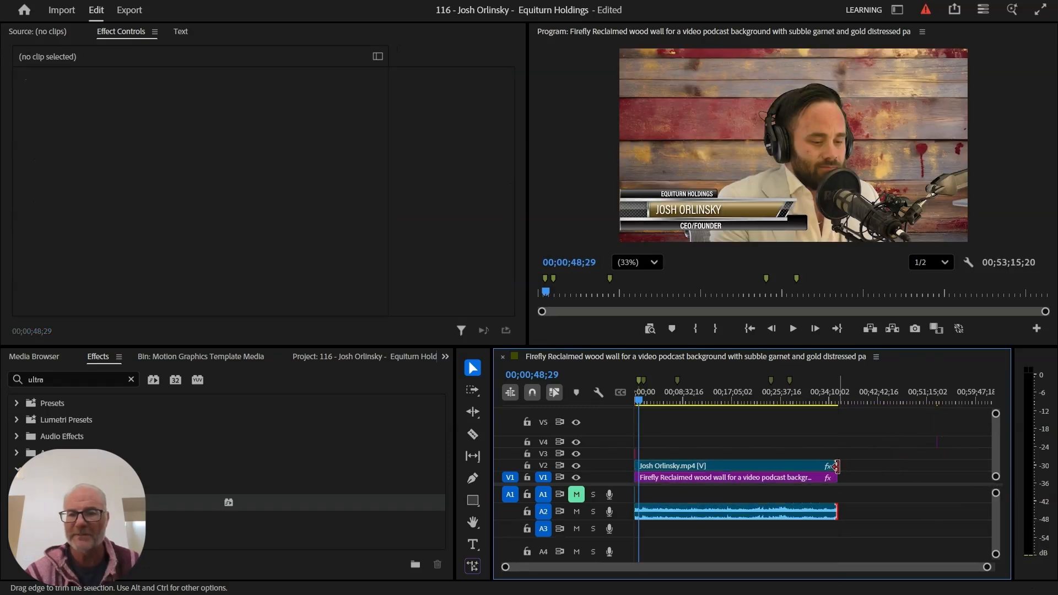
- Move the PLEASE LIKE AND SUBSCRIBE graphic from V4 onto V3 around 00;35;40
{"action": "left_click", "coordinate": [935, 398]}
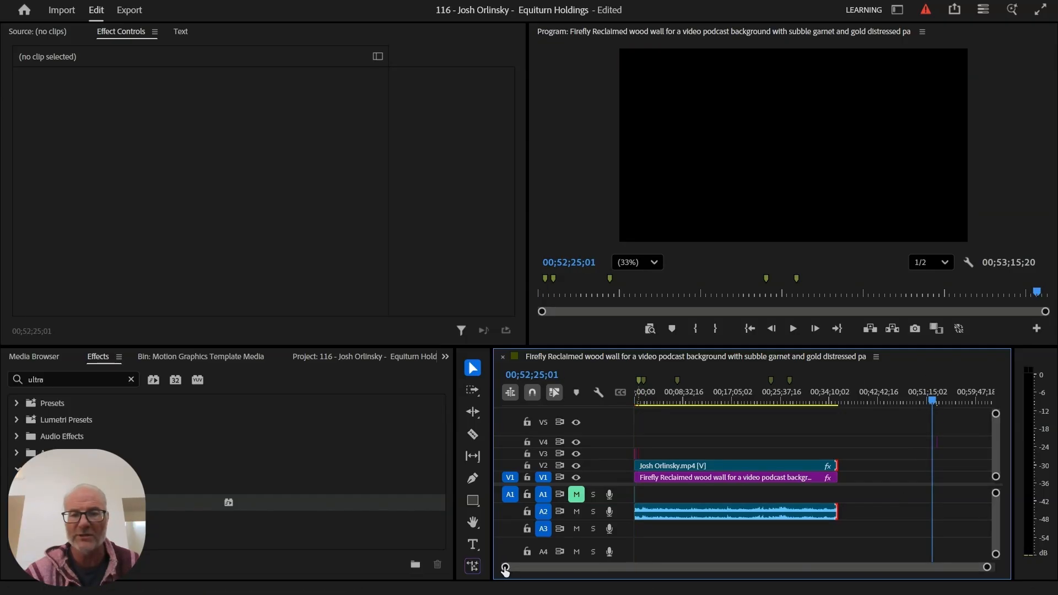
{"action": "left_click_drag", "start_coordinate": [505, 570], "coordinate": [662, 558]}
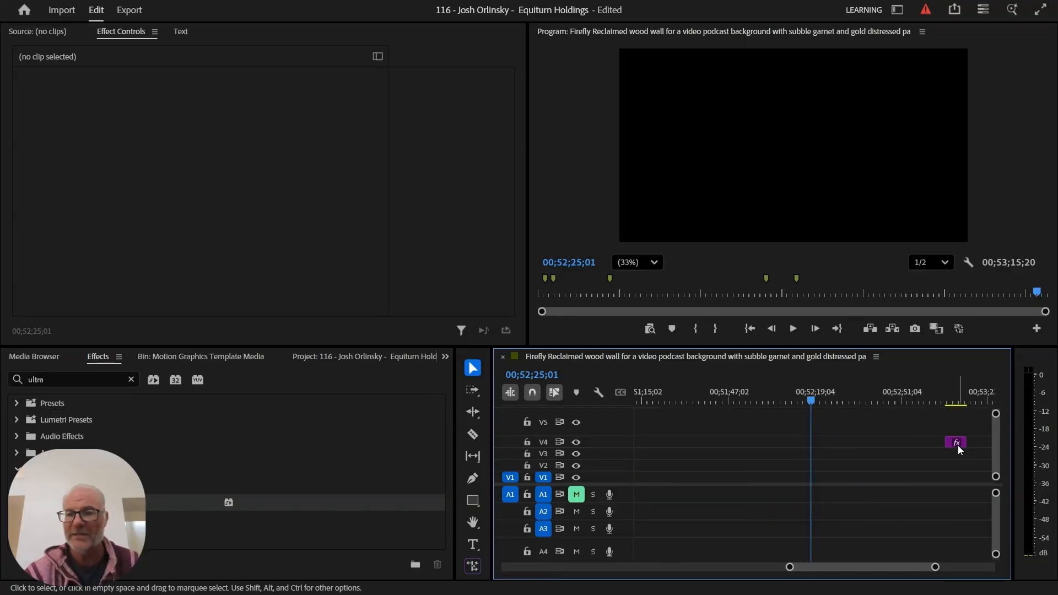
{"action": "left_click", "coordinate": [957, 444]}
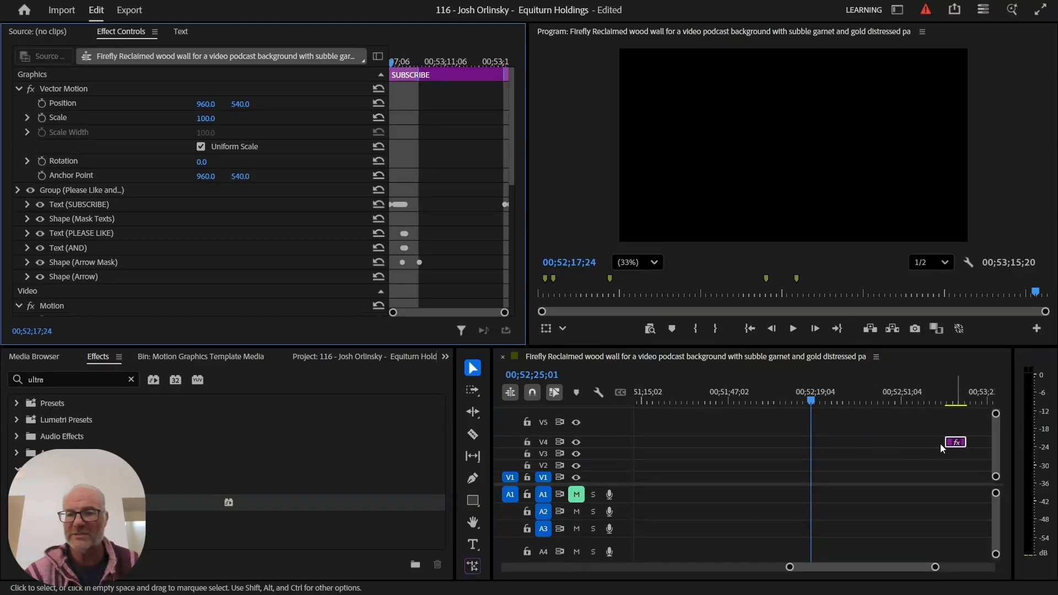
{"action": "left_click_drag", "start_coordinate": [940, 447], "coordinate": [669, 441]}
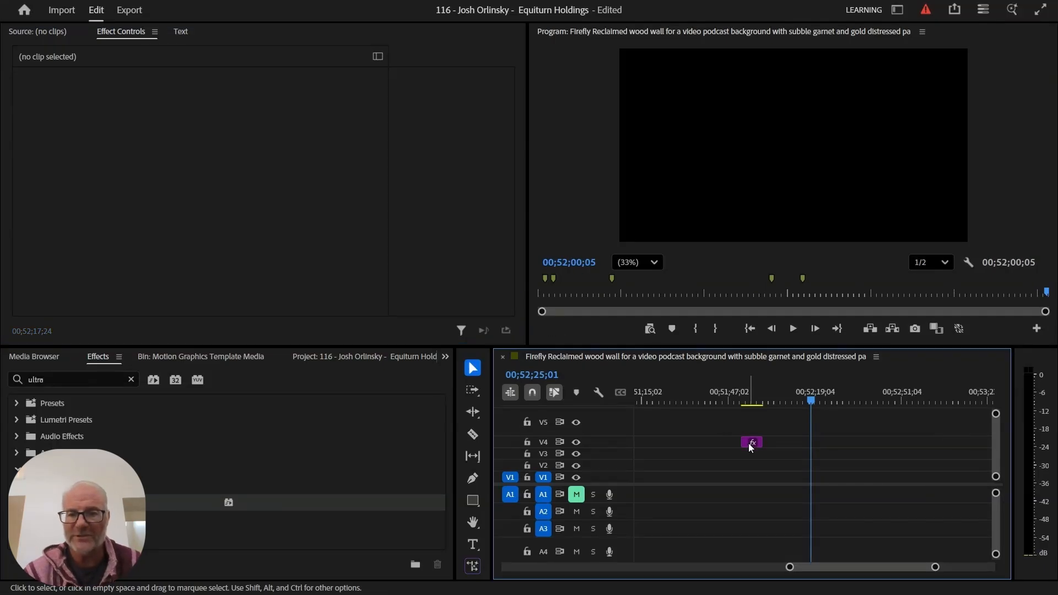
{"action": "left_click_drag", "start_coordinate": [748, 442], "coordinate": [906, 364]}
{"action": "left_click_drag", "start_coordinate": [1003, 427], "coordinate": [925, 453]}
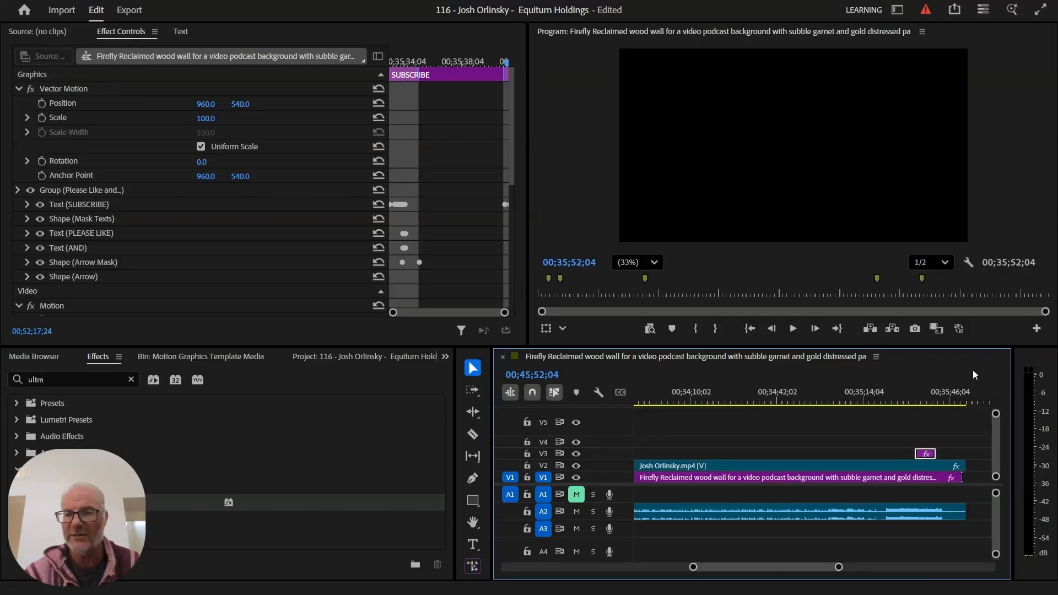
{"action": "left_click", "coordinate": [936, 397]}
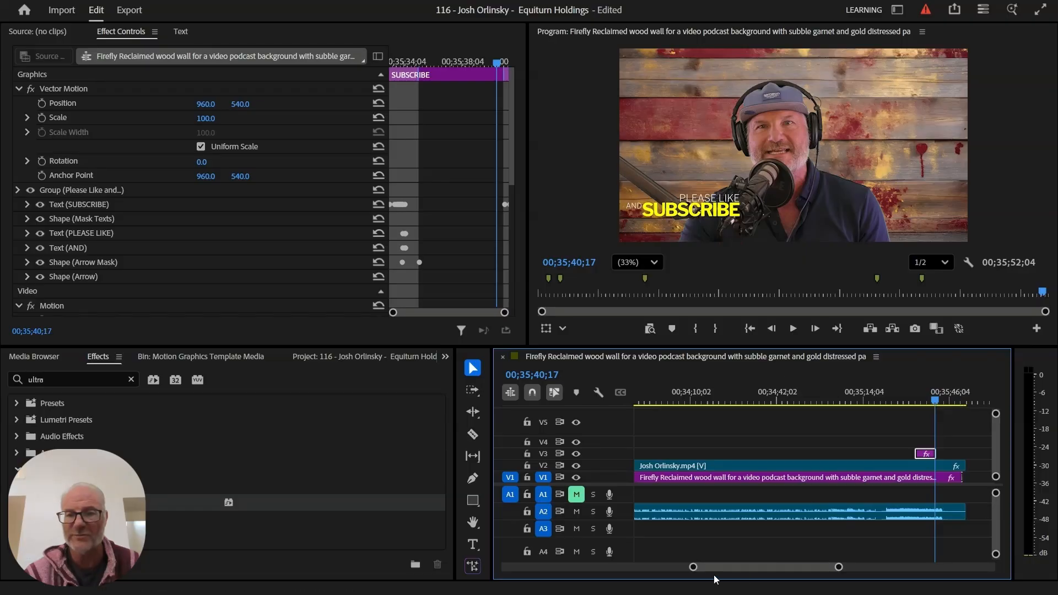
{"action": "left_click_drag", "start_coordinate": [692, 567], "coordinate": [720, 576]}
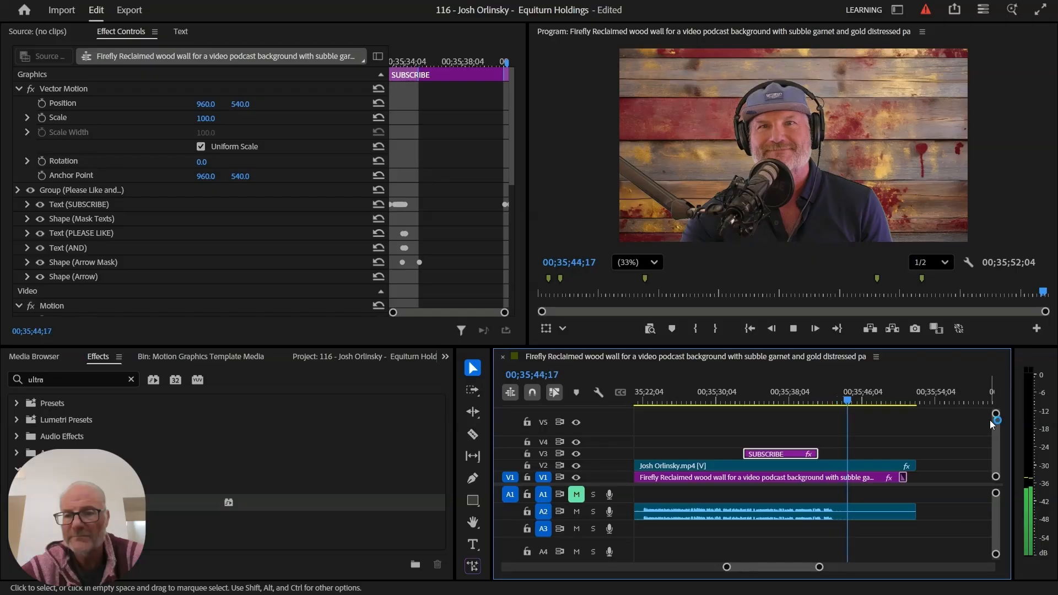
{"action": "key", "text": "space"}
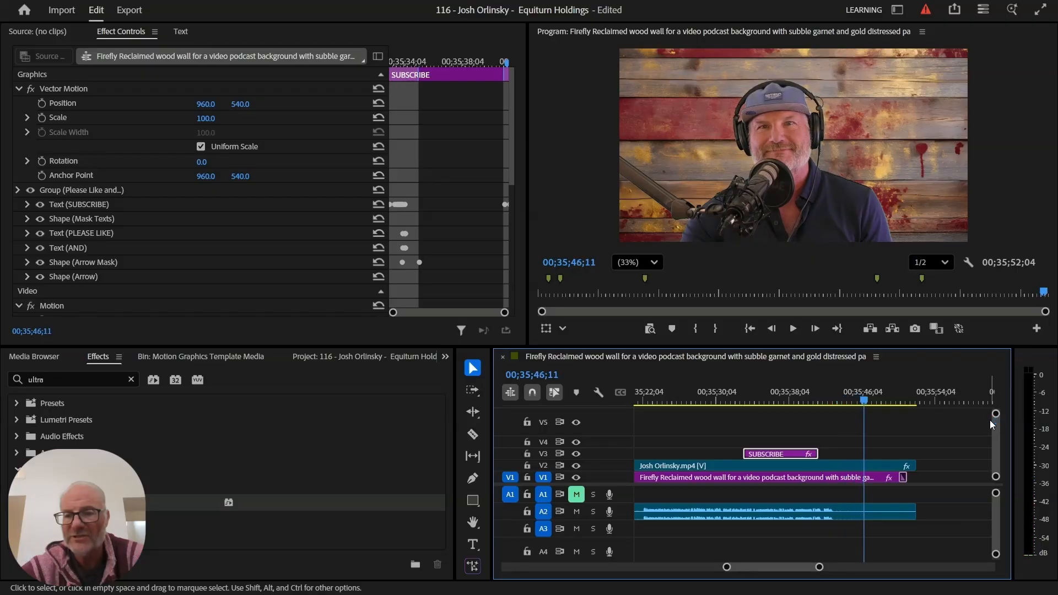
- Unlink the podcast video from its audio and trim the V2 video's end to 00;35;46;11
{"action": "left_click", "coordinate": [878, 509]}
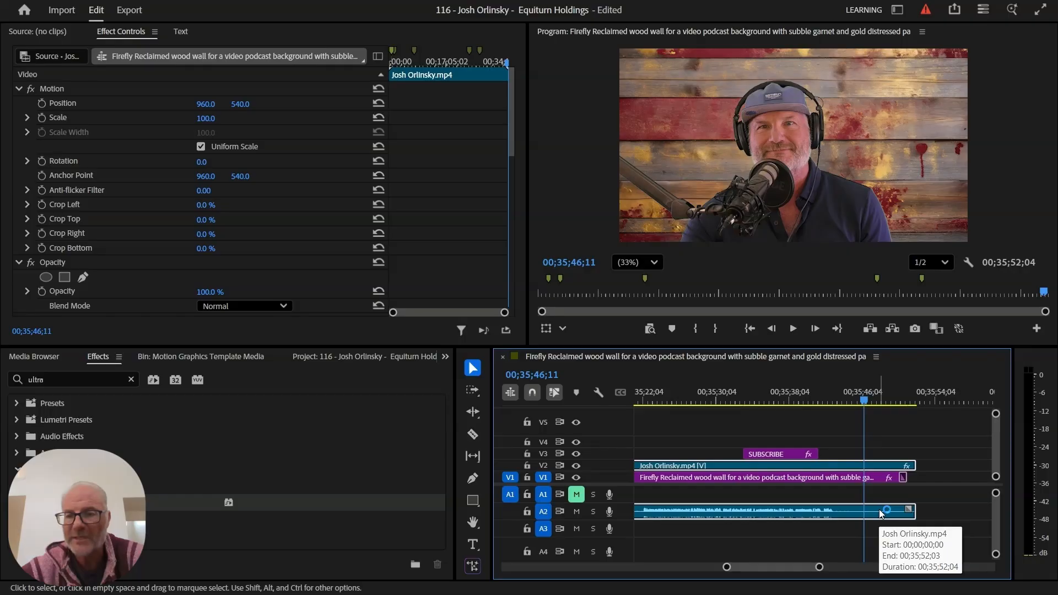
{"action": "right_click", "coordinate": [879, 513]}
{"action": "left_click", "coordinate": [808, 516]}
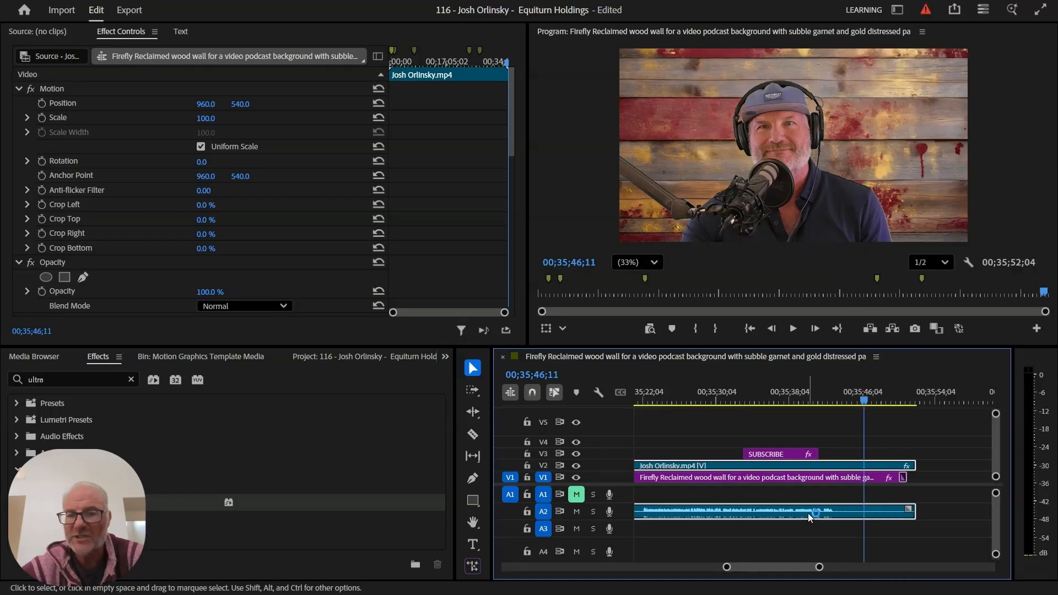
{"action": "right_click", "coordinate": [880, 511]}
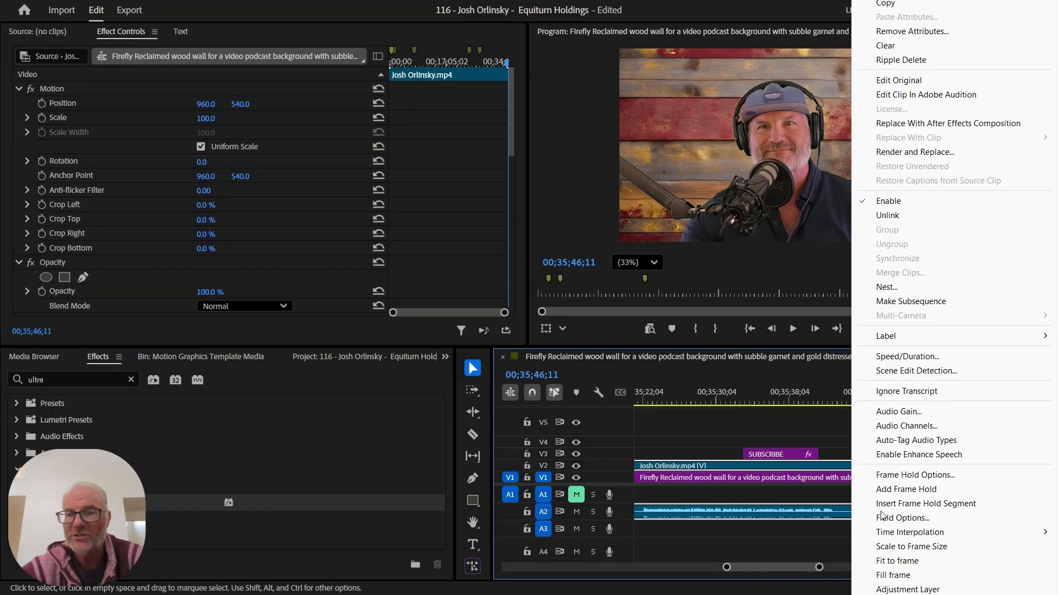
{"action": "left_click", "coordinate": [918, 216]}
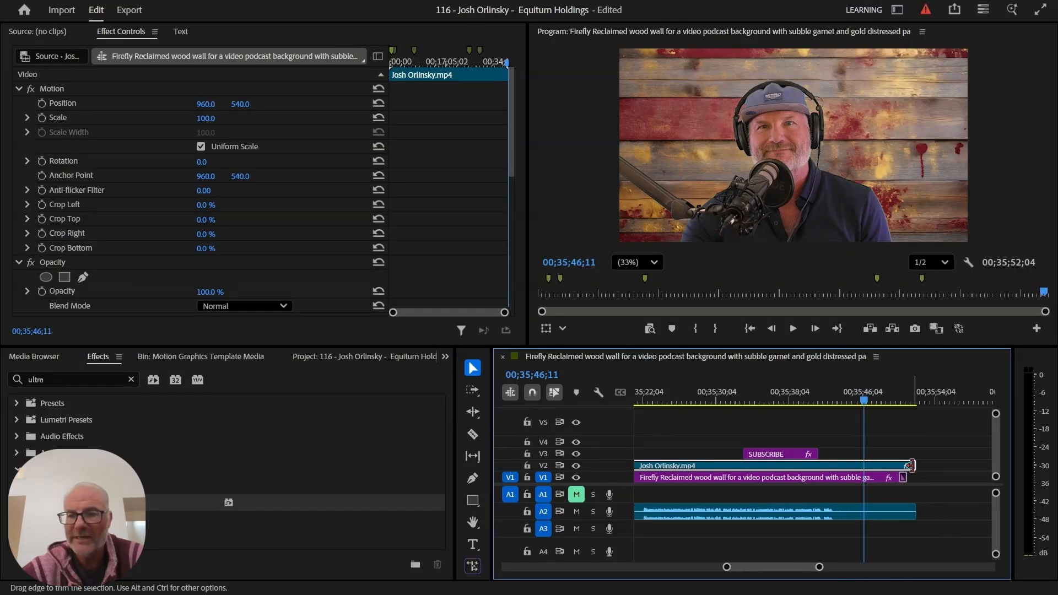
{"action": "left_click_drag", "start_coordinate": [910, 464], "coordinate": [863, 478]}
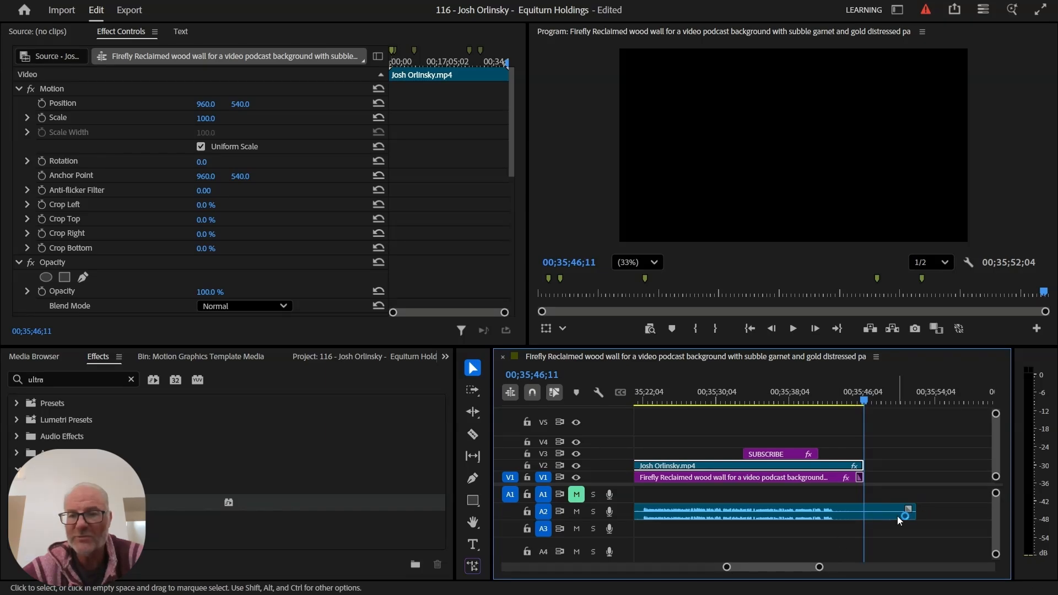
{"action": "left_click", "coordinate": [710, 400]}
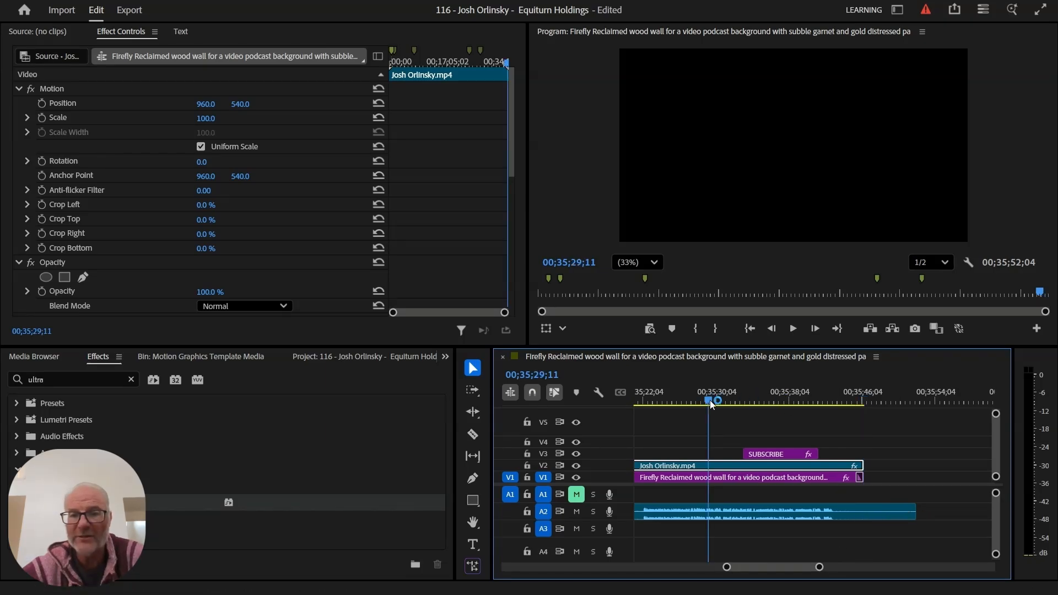
{"action": "key", "text": "space"}
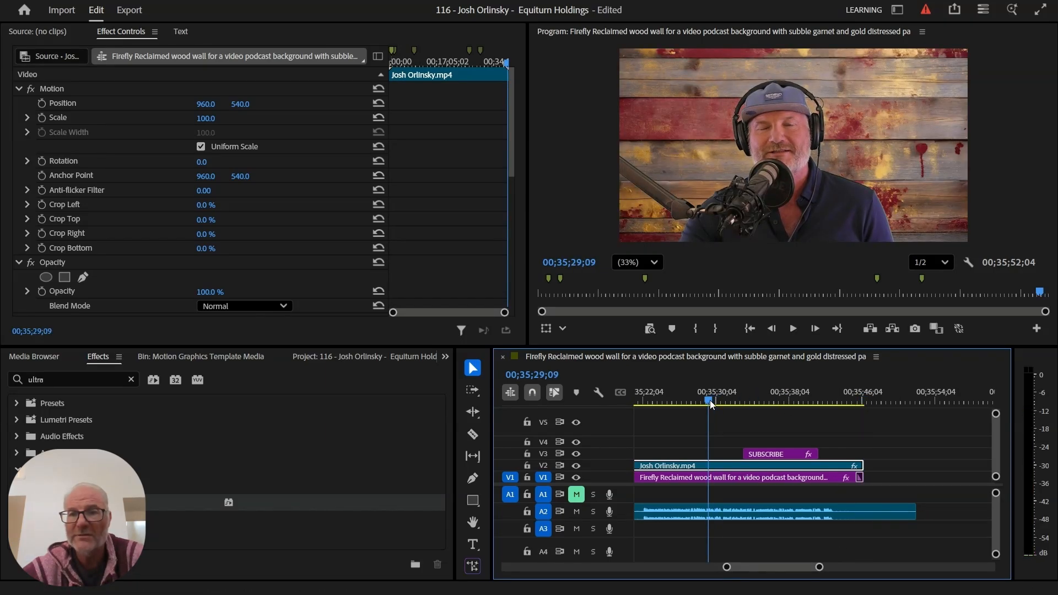
{"action": "left_click", "coordinate": [708, 400]}
{"action": "left_click", "coordinate": [653, 400]}
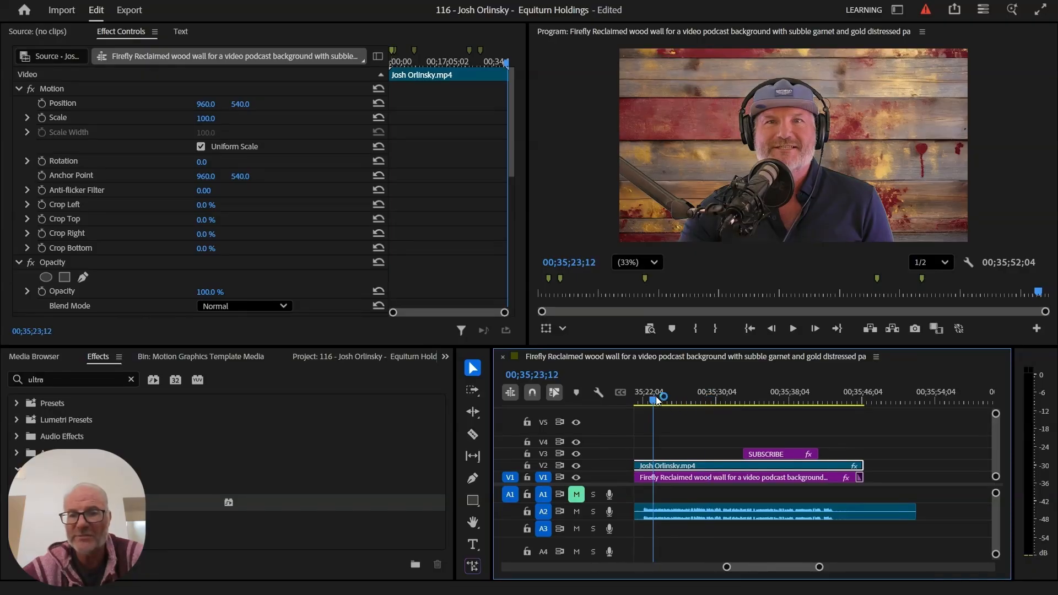
{"action": "key", "text": "space"}
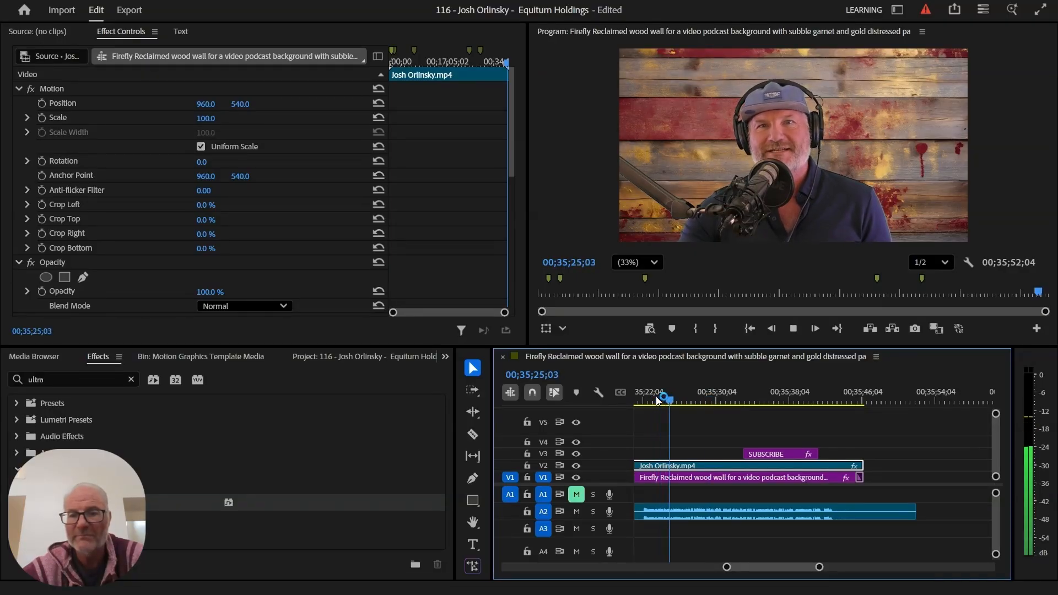
{"action": "key", "text": "space"}
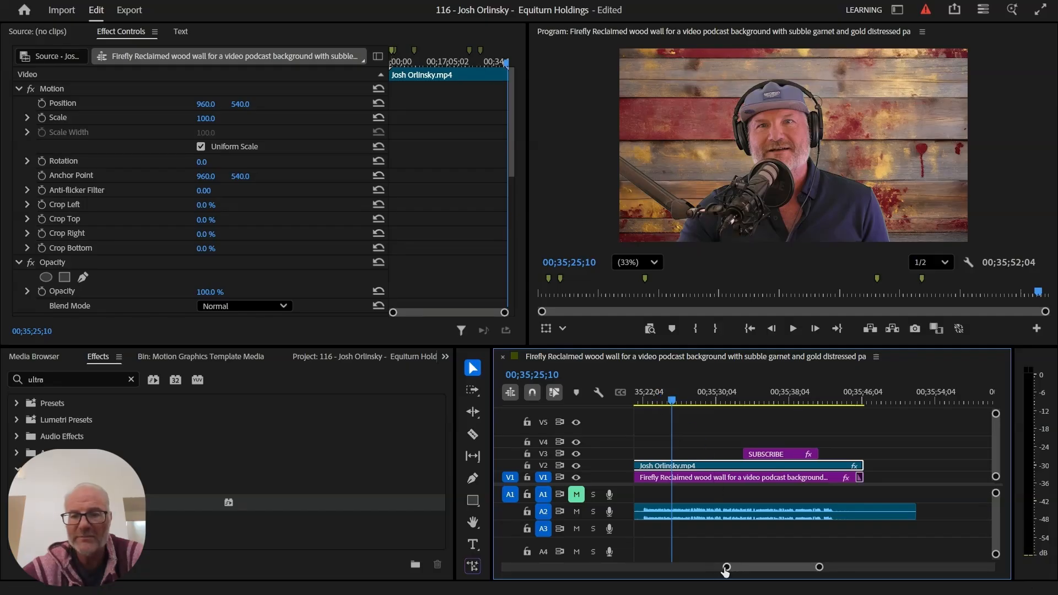
{"action": "left_click_drag", "start_coordinate": [725, 570], "coordinate": [701, 568]}
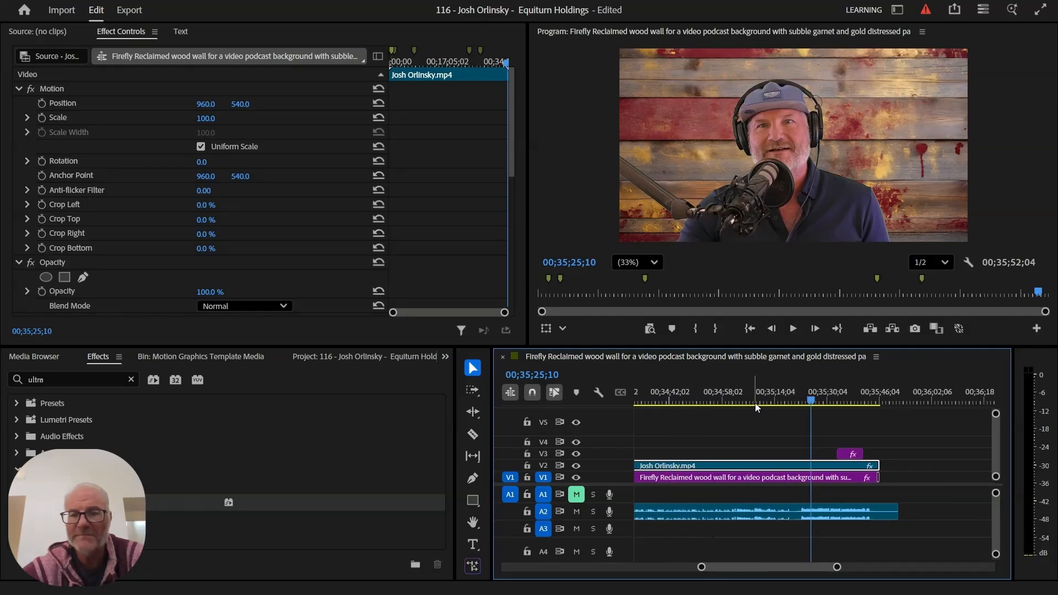
{"action": "left_click", "coordinate": [754, 402]}
{"action": "key", "text": "space"}
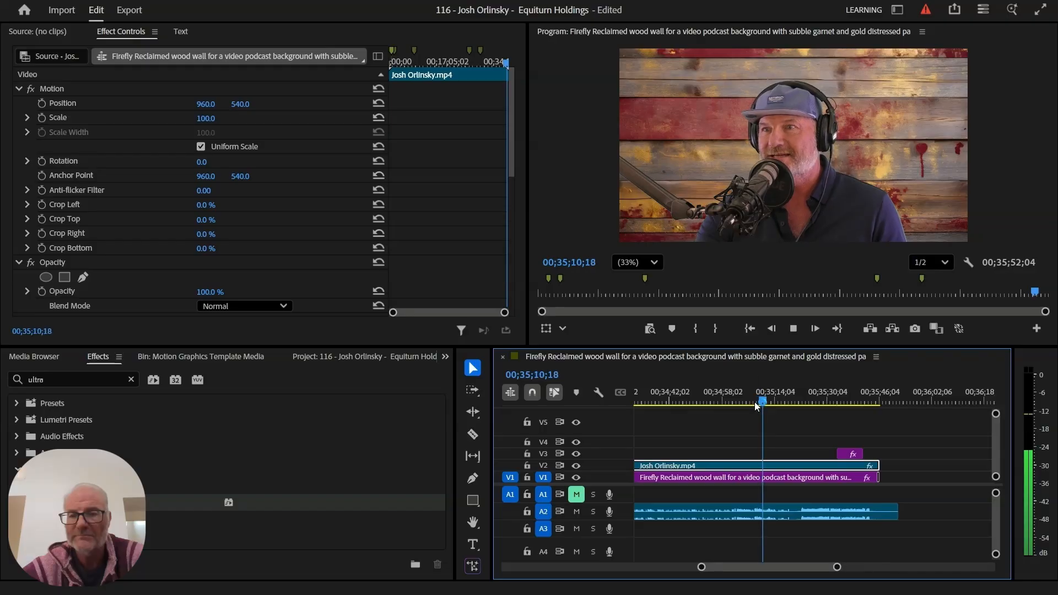
{"action": "left_click", "coordinate": [809, 400]}
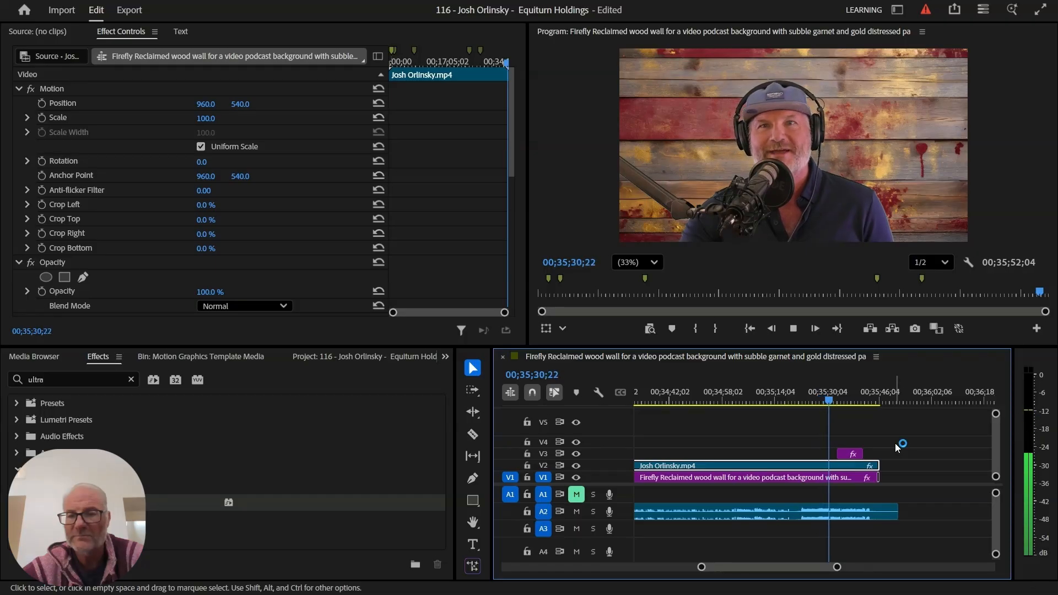
{"action": "key", "text": "space"}
- Shift the SUBSCRIBE graphic to start at 00;35;31;02 and preview it
{"action": "left_click", "coordinate": [845, 456]}
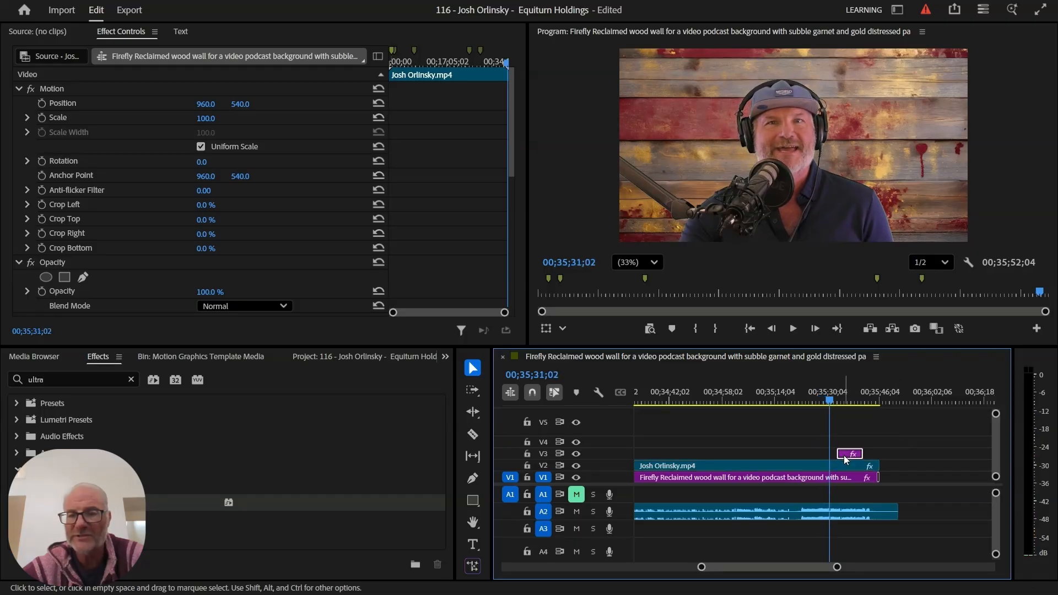
{"action": "left_click_drag", "start_coordinate": [845, 459], "coordinate": [837, 455]}
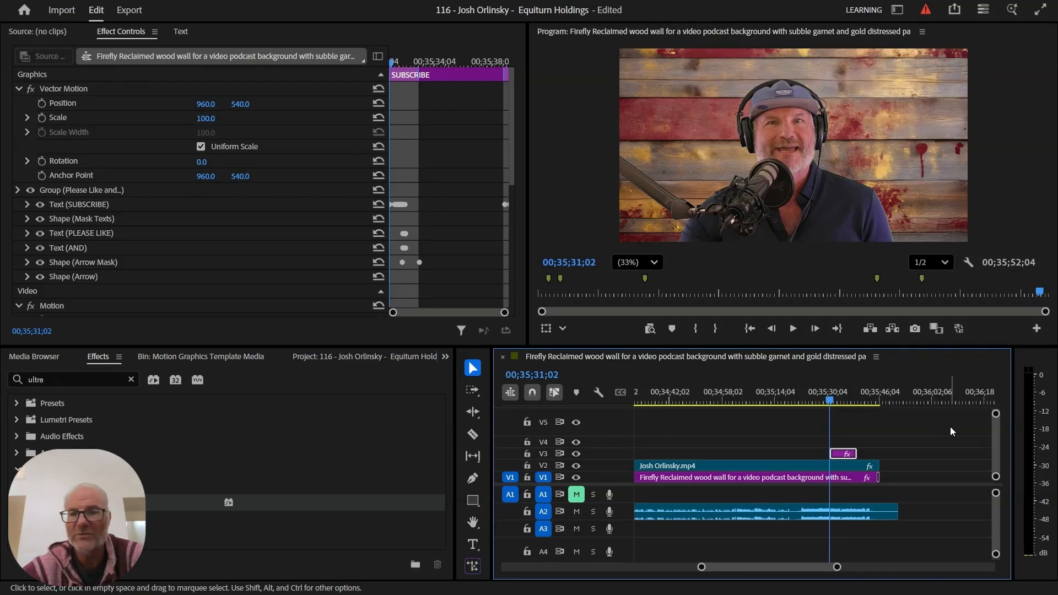
{"action": "key", "text": "space"}
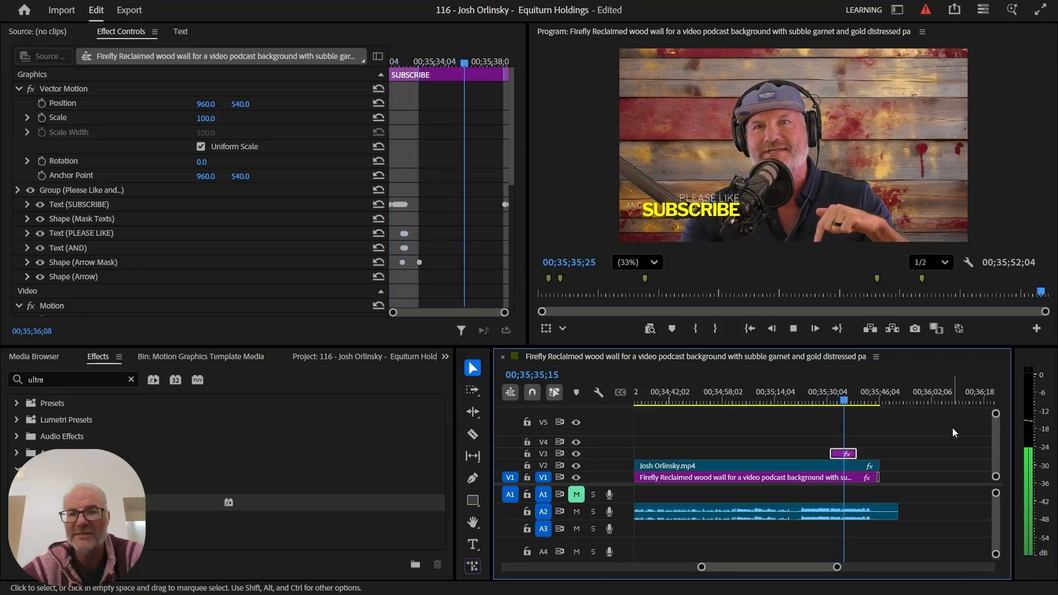
{"action": "key", "text": "space"}
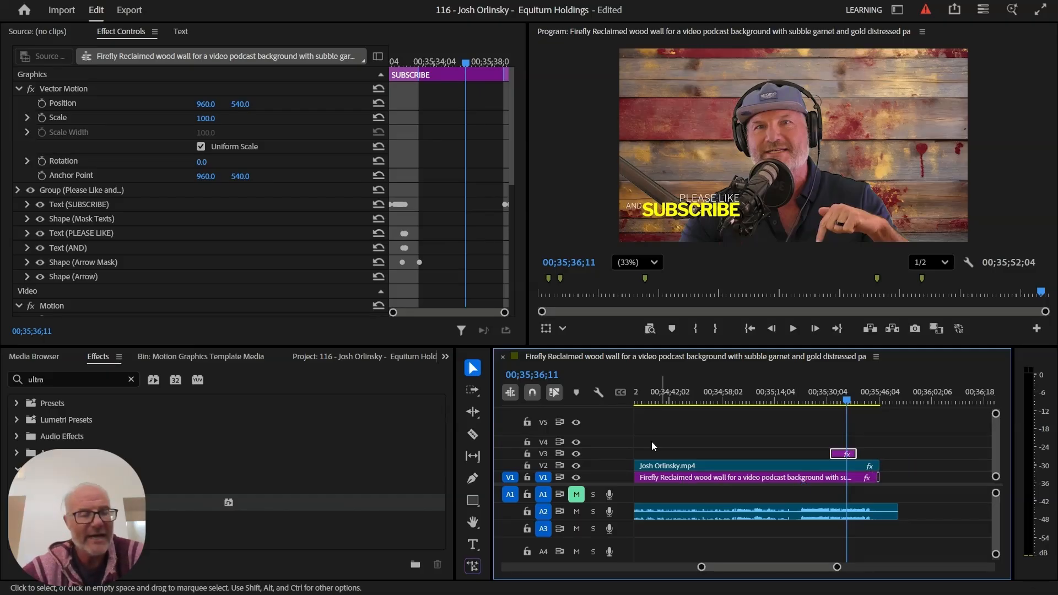
- Add a video transition at the closing edit of the V1 and V2 clips, then play the ending
{"action": "left_click", "coordinate": [131, 379]}
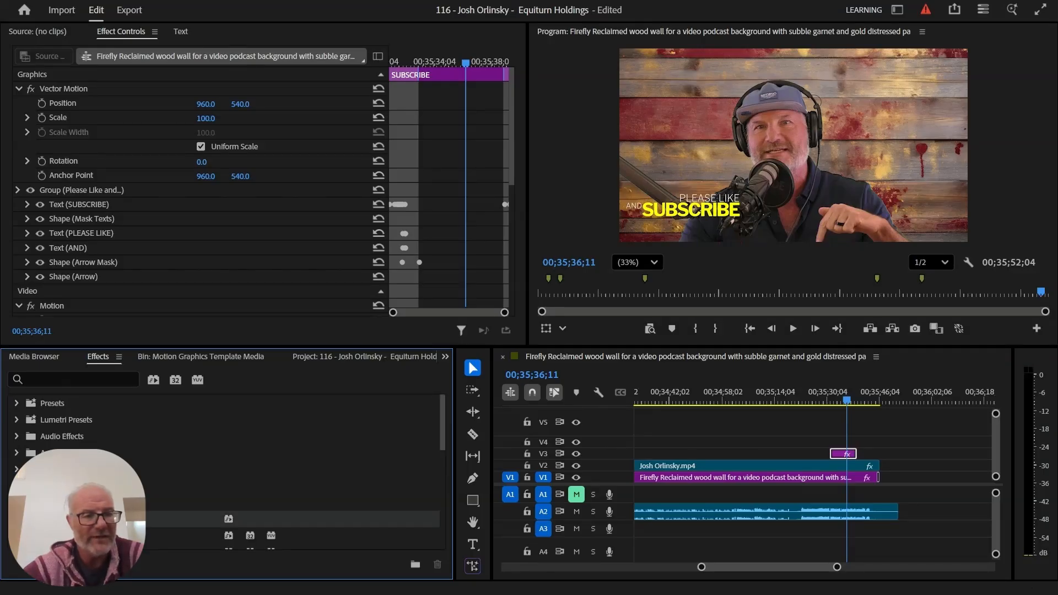
{"action": "left_click_drag", "start_coordinate": [396, 478], "coordinate": [796, 477]}
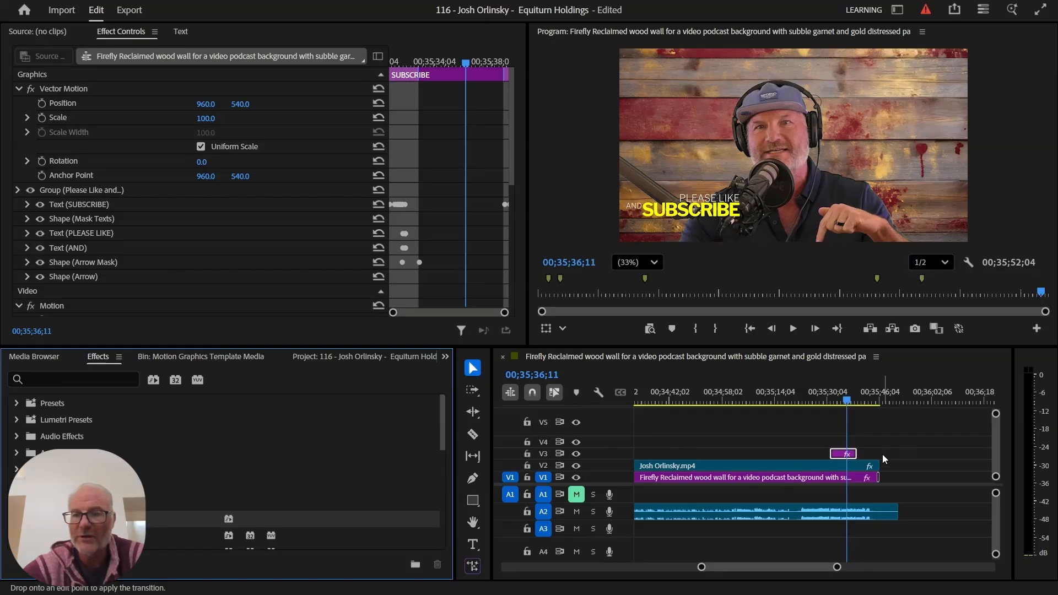
{"action": "left_click_drag", "start_coordinate": [882, 454], "coordinate": [879, 466]}
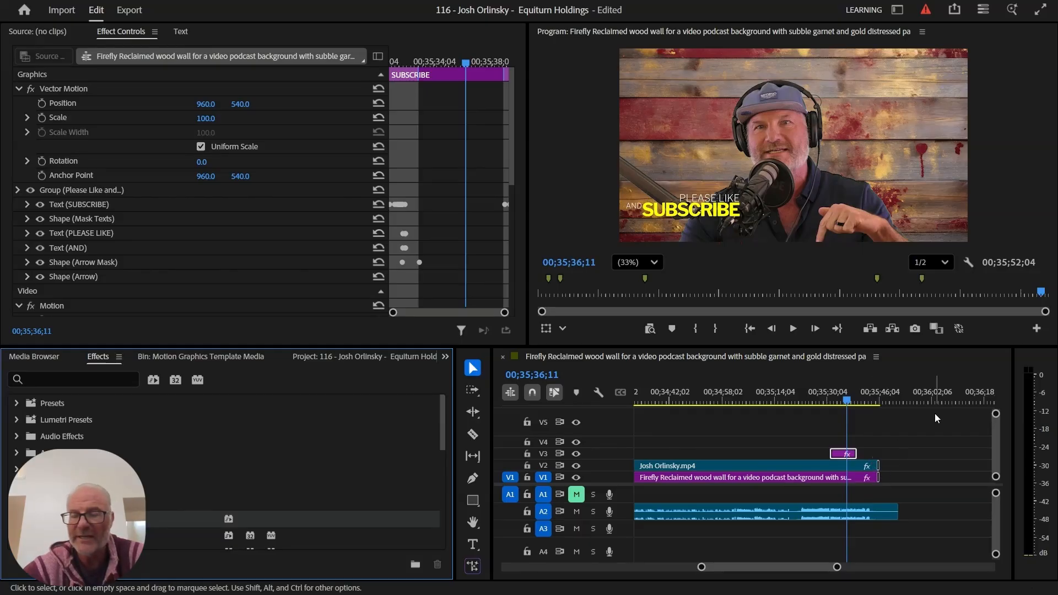
{"action": "scroll", "coordinate": [871, 397], "scroll_direction": "down", "scroll_amount": 1}
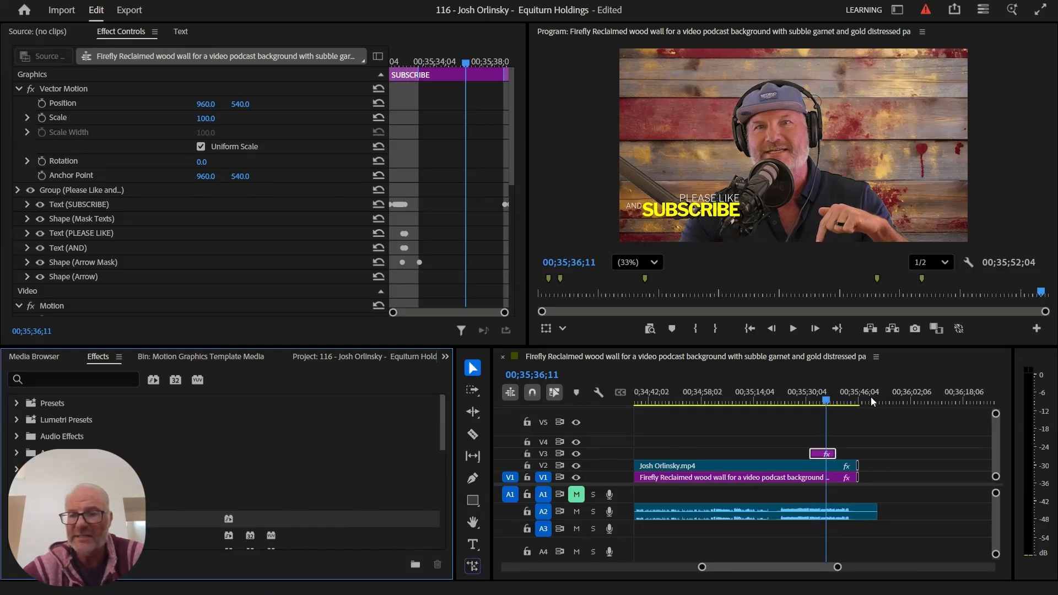
{"action": "left_click", "coordinate": [847, 401]}
{"action": "key", "text": "space"}
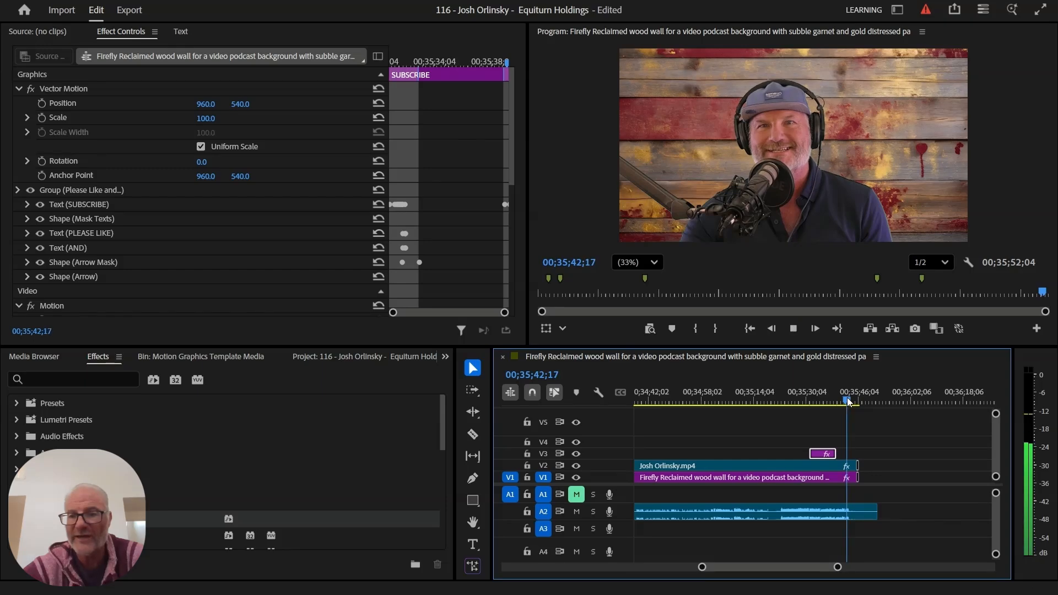
{"action": "key", "text": "space"}
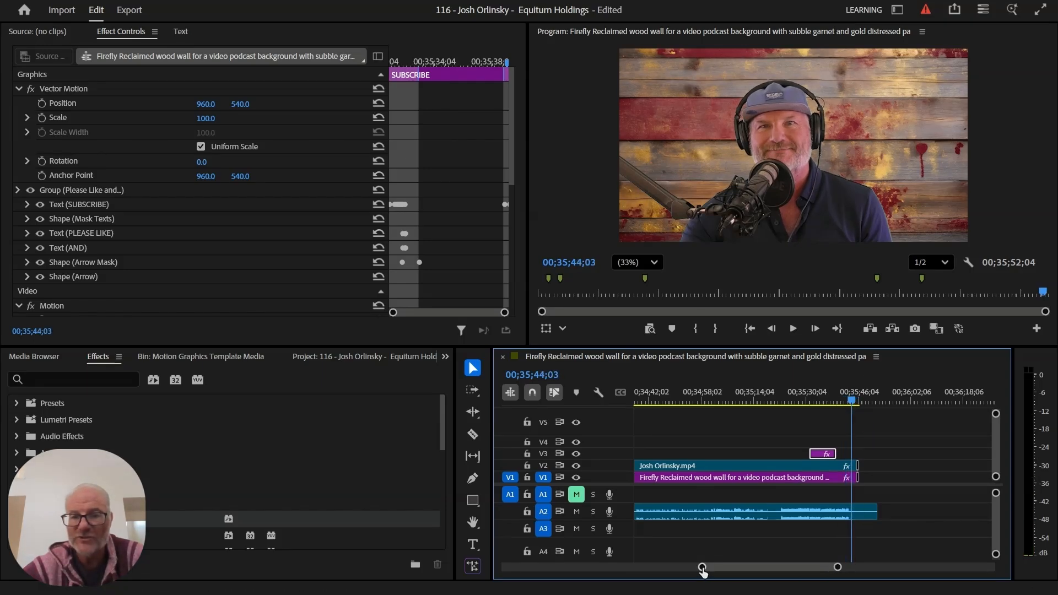
- Trim the V2 guest and V1 wood-wall clips to end at 00;35;43;02, then replay the ending
{"action": "left_click_drag", "start_coordinate": [702, 567], "coordinate": [727, 572]}
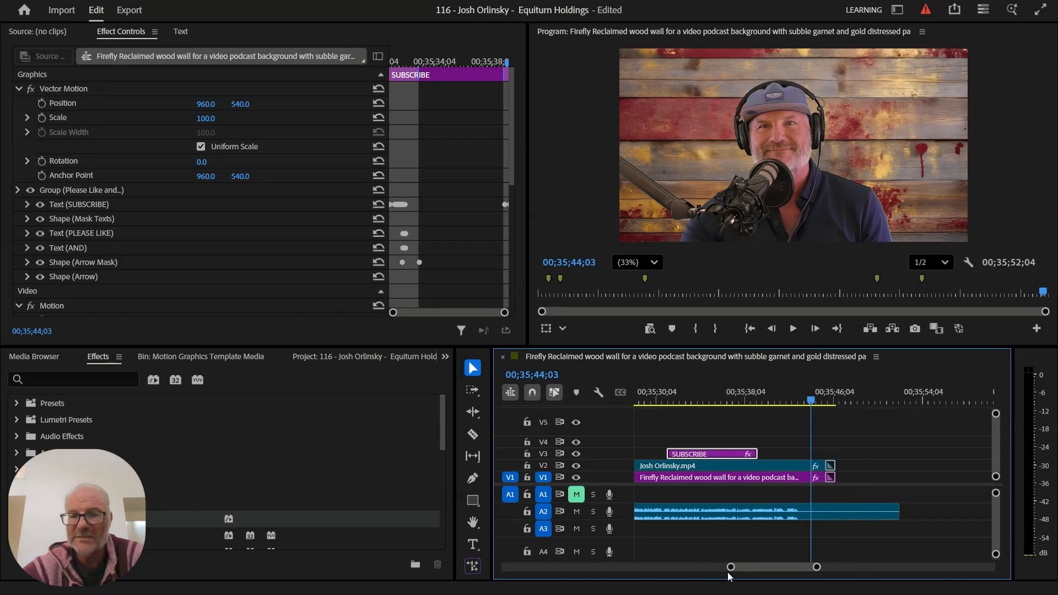
{"action": "left_click", "coordinate": [798, 395]}
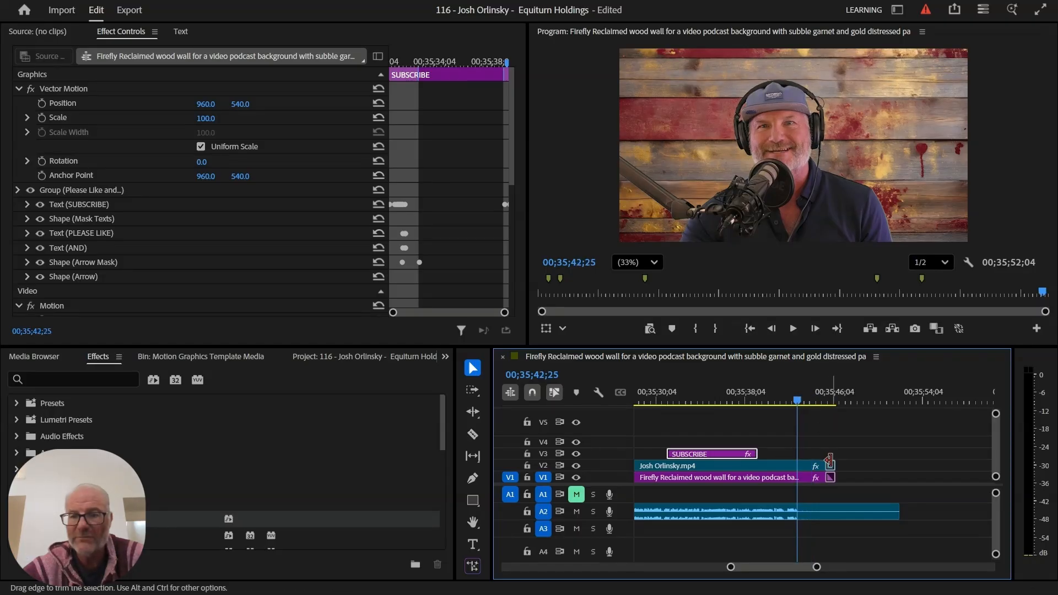
{"action": "left_click", "coordinate": [801, 401]}
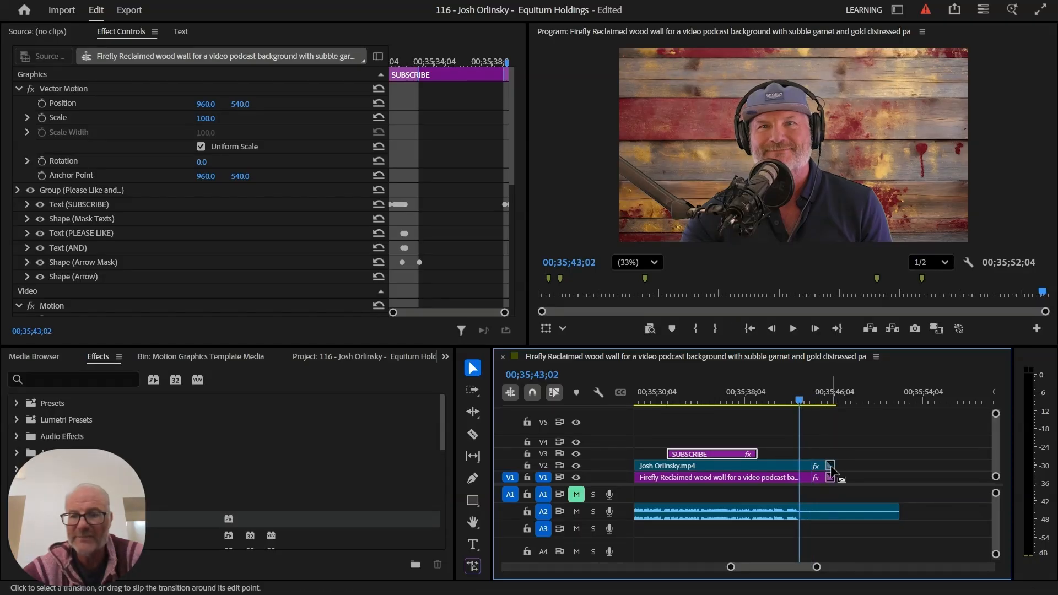
{"action": "left_click_drag", "start_coordinate": [830, 465], "coordinate": [798, 465]}
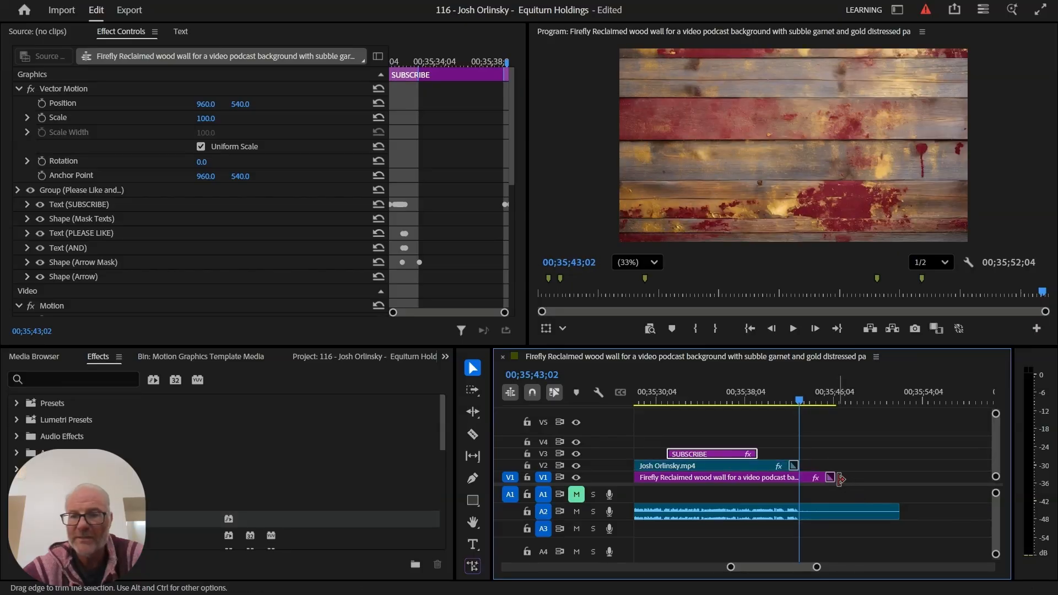
{"action": "left_click_drag", "start_coordinate": [831, 477], "coordinate": [798, 477]}
{"action": "left_click", "coordinate": [775, 400]}
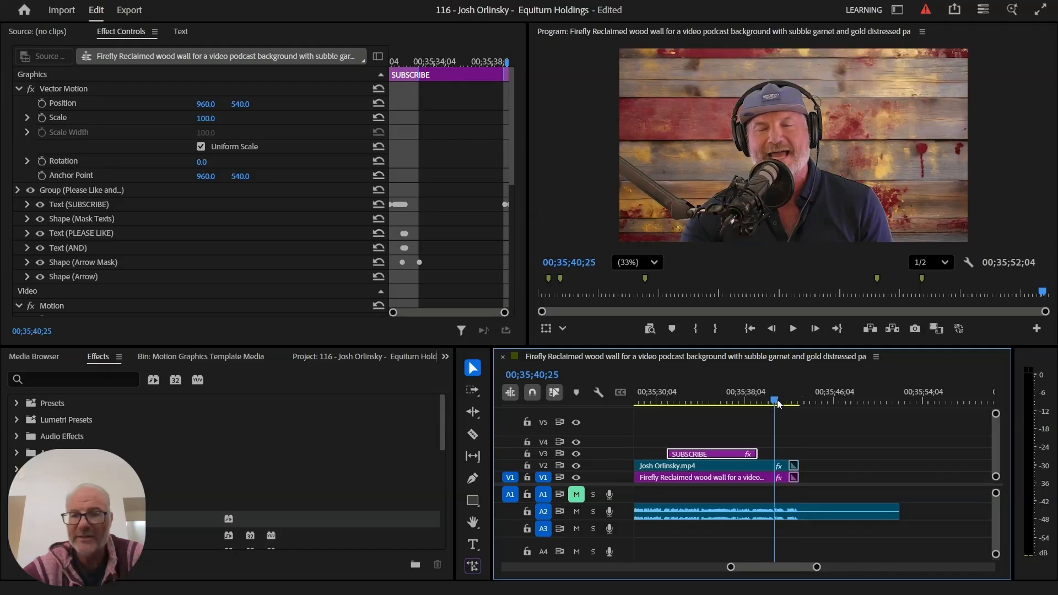
{"action": "key", "text": "space"}
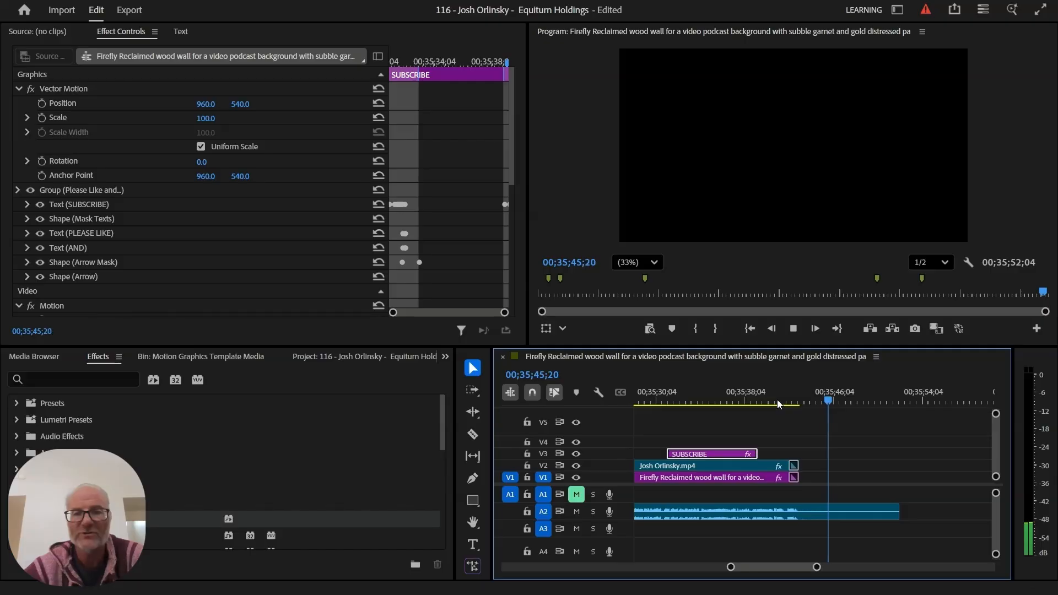
{"action": "key", "text": "space"}
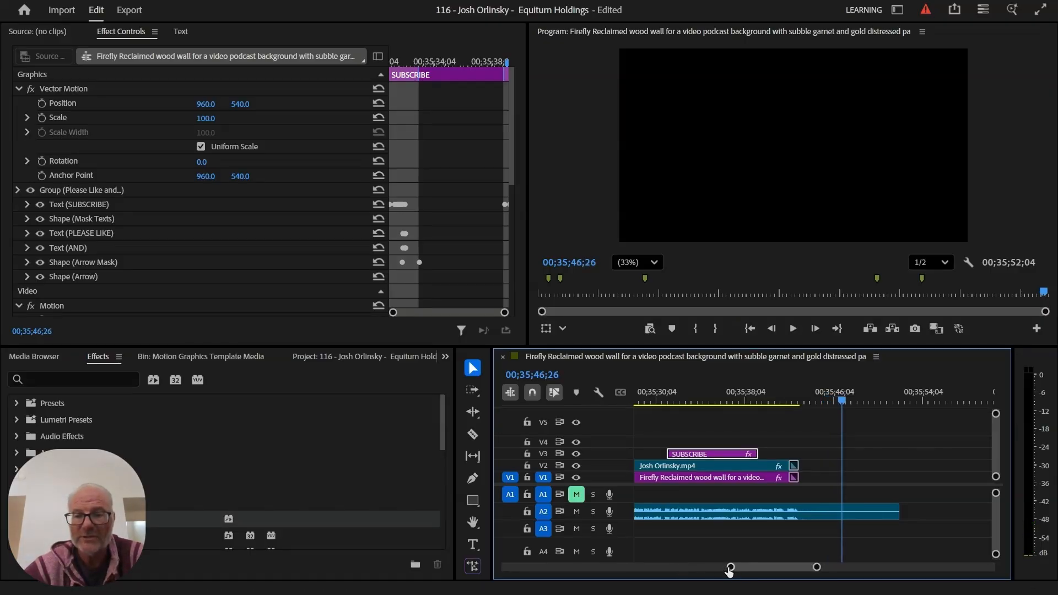
{"action": "left_click_drag", "start_coordinate": [730, 570], "coordinate": [510, 570]}
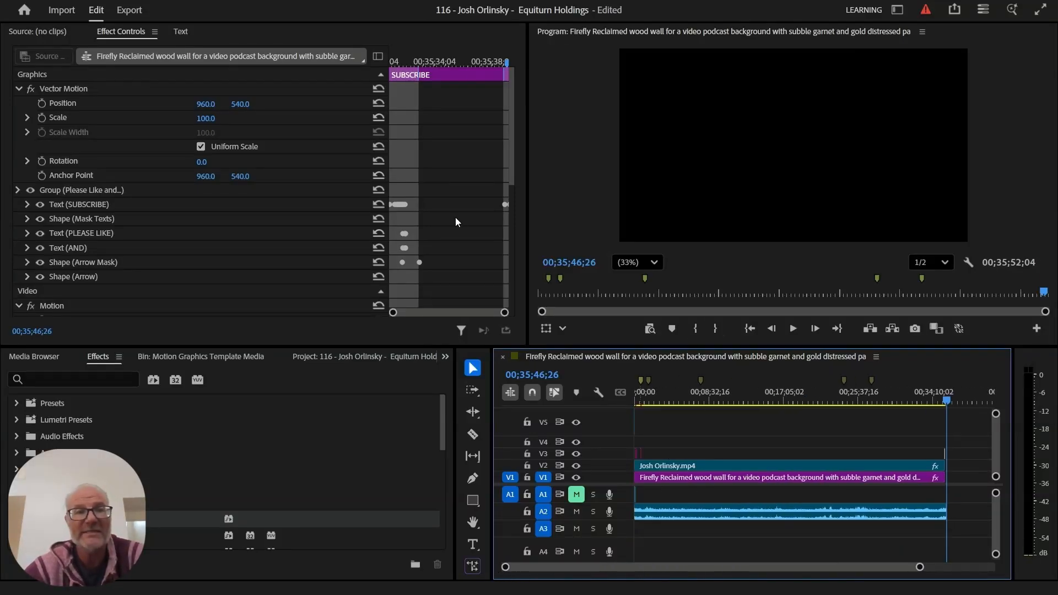
- Save the podcast project with File > Save
{"action": "left_click", "coordinate": [12, 0]}
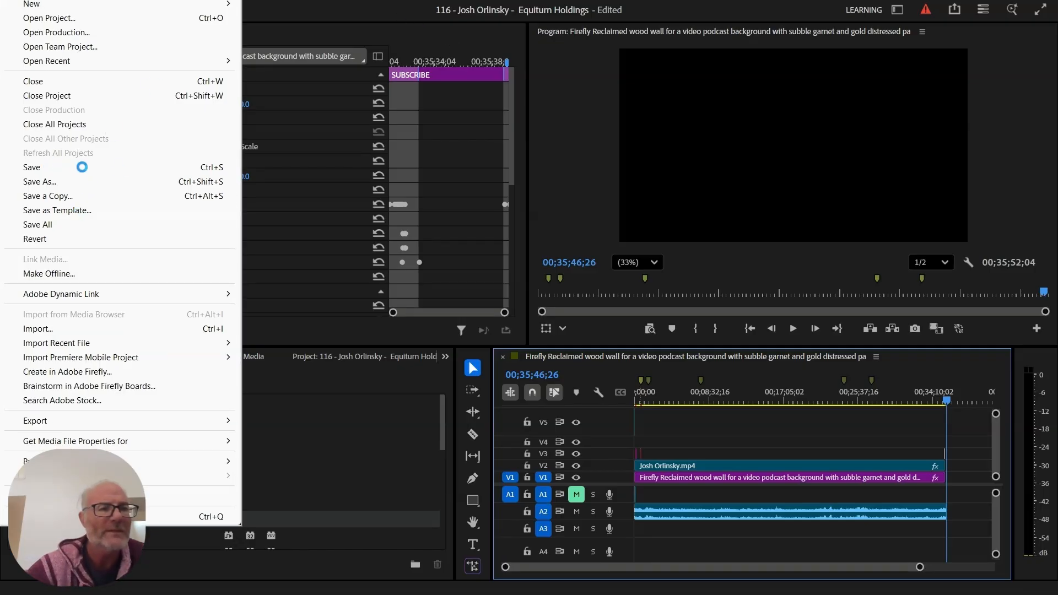
{"action": "left_click", "coordinate": [604, 223]}
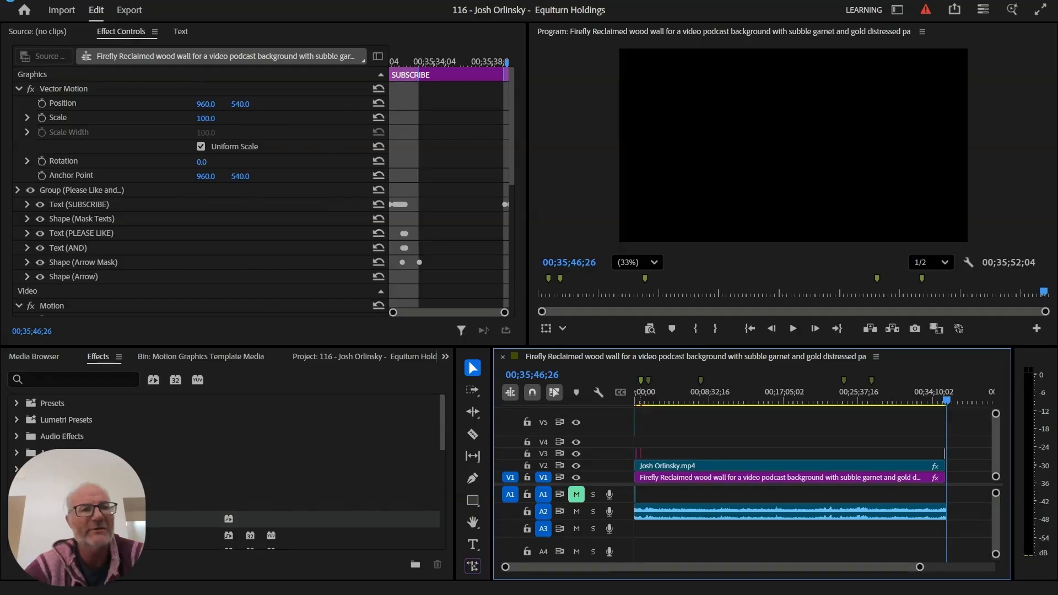
{"action": "key", "text": "ctrl+s"}
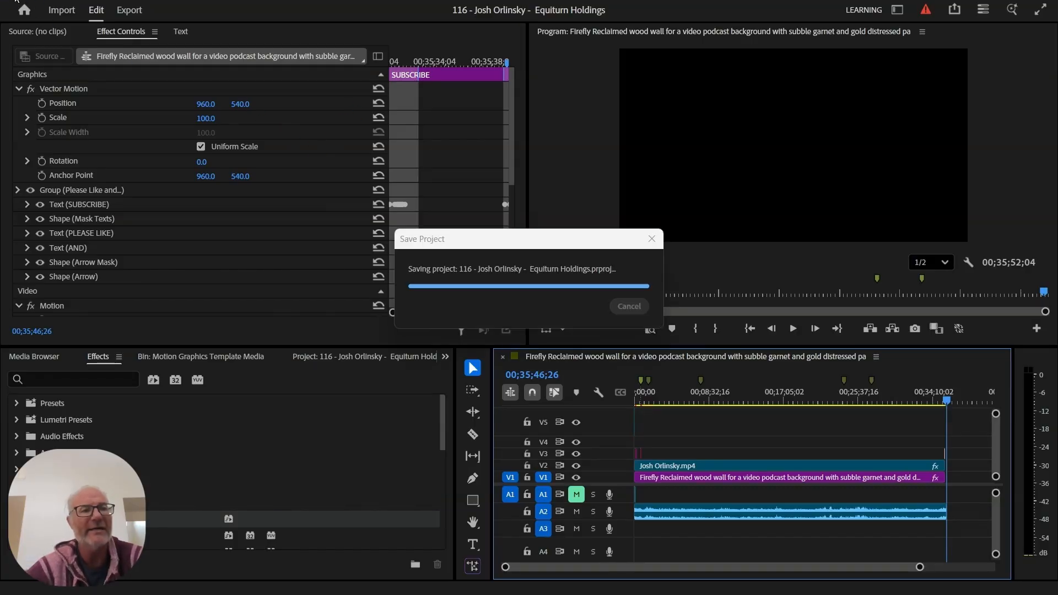
{"action": "left_click", "coordinate": [17, 2]}
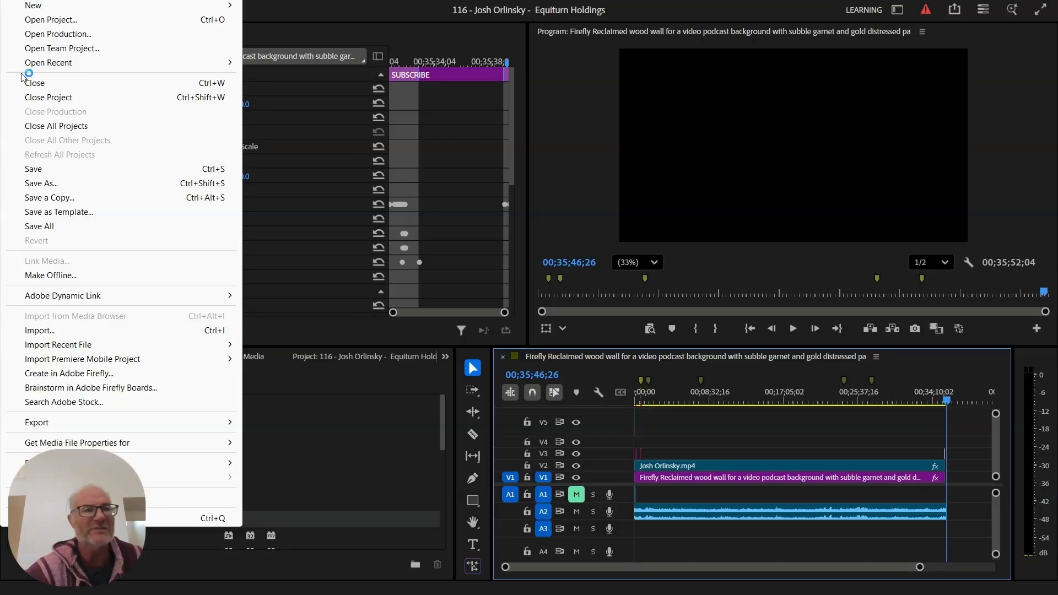
{"action": "mouse_move", "coordinate": [21, 7]}
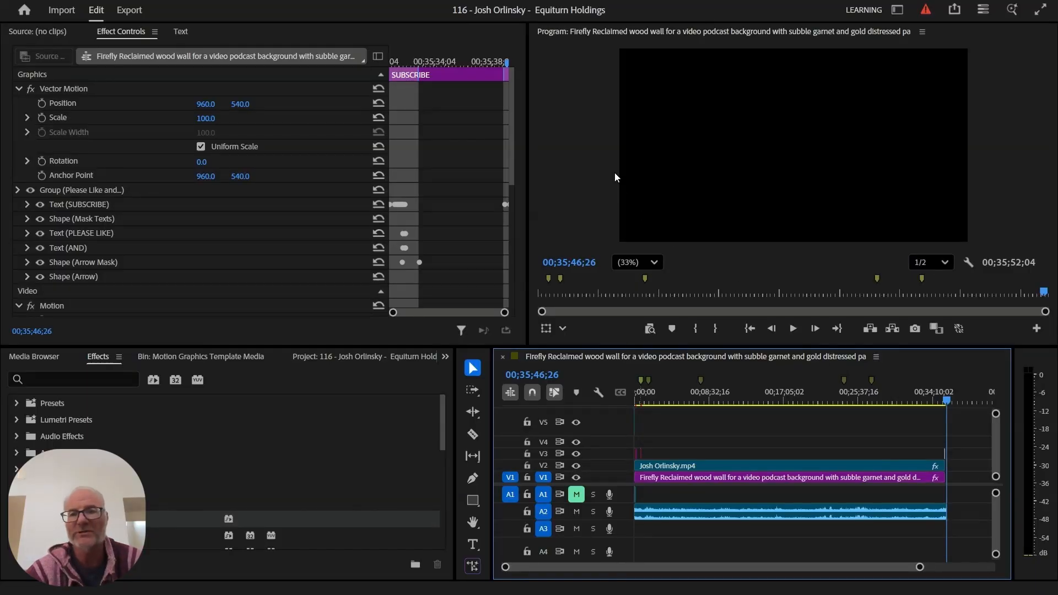
- Open the sequence's export settings and bring up the Save As location in the TIM Video folder
{"action": "left_click", "coordinate": [129, 11]}
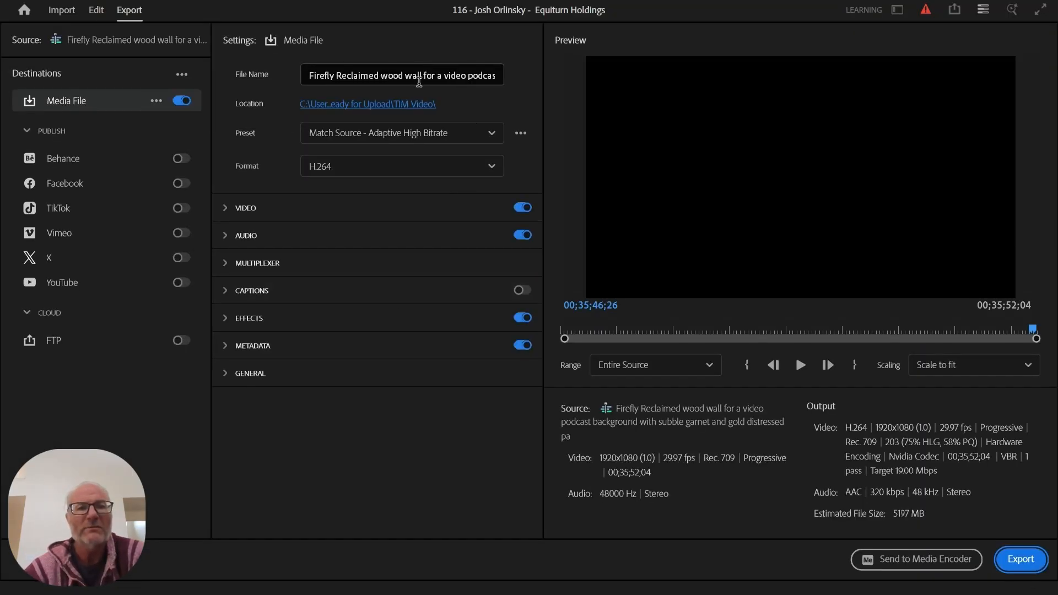
{"action": "left_click", "coordinate": [417, 76]}
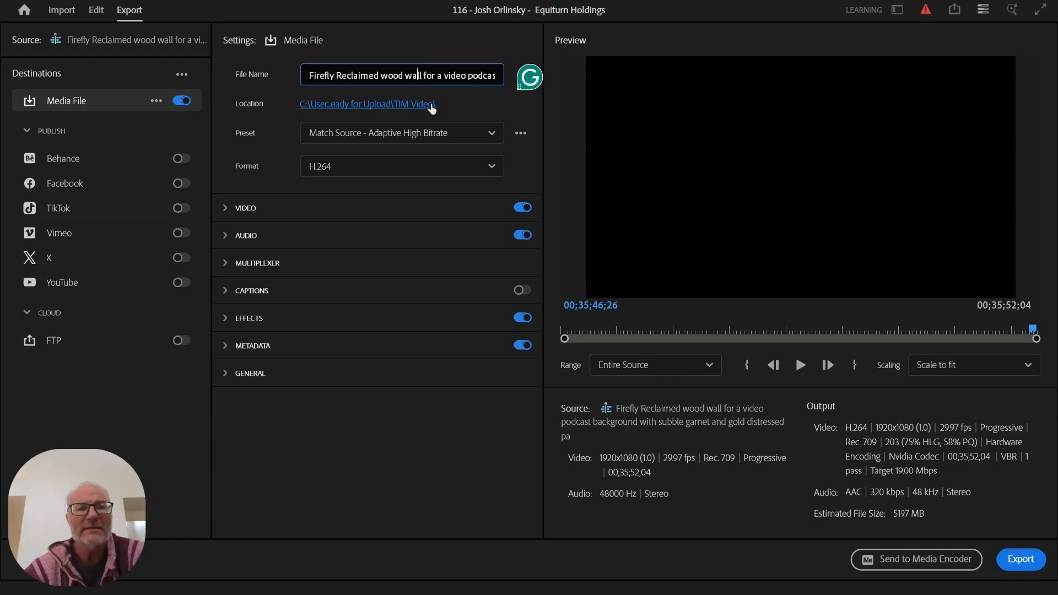
{"action": "left_click", "coordinate": [431, 106]}
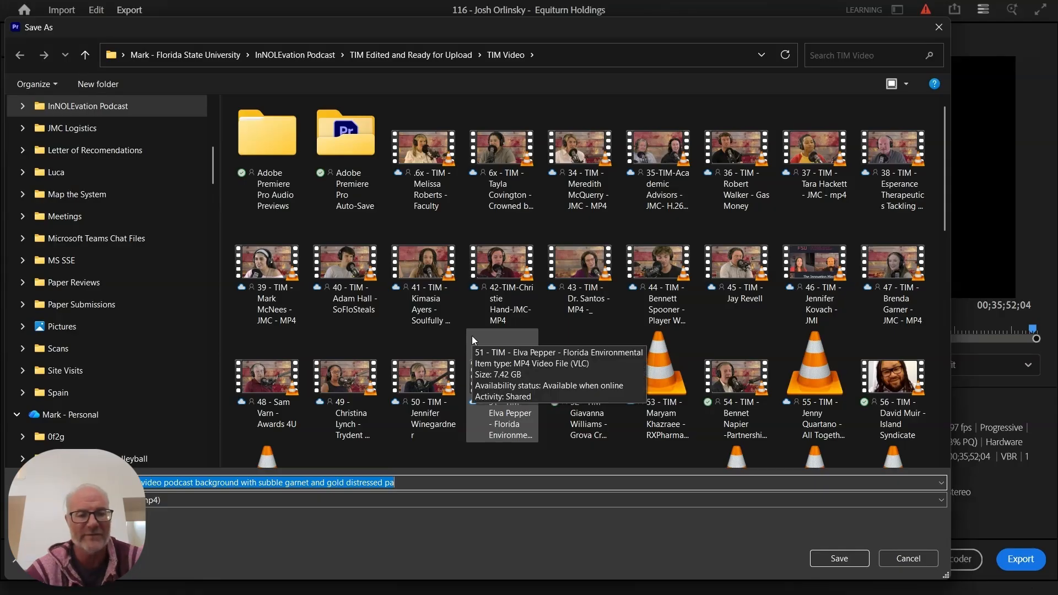
- Replace the default export file name with the guest's name ending '- Equiturn', then check the email
{"action": "left_click", "coordinate": [470, 482]}
{"action": "key", "text": "ctrl+shift+Left"}
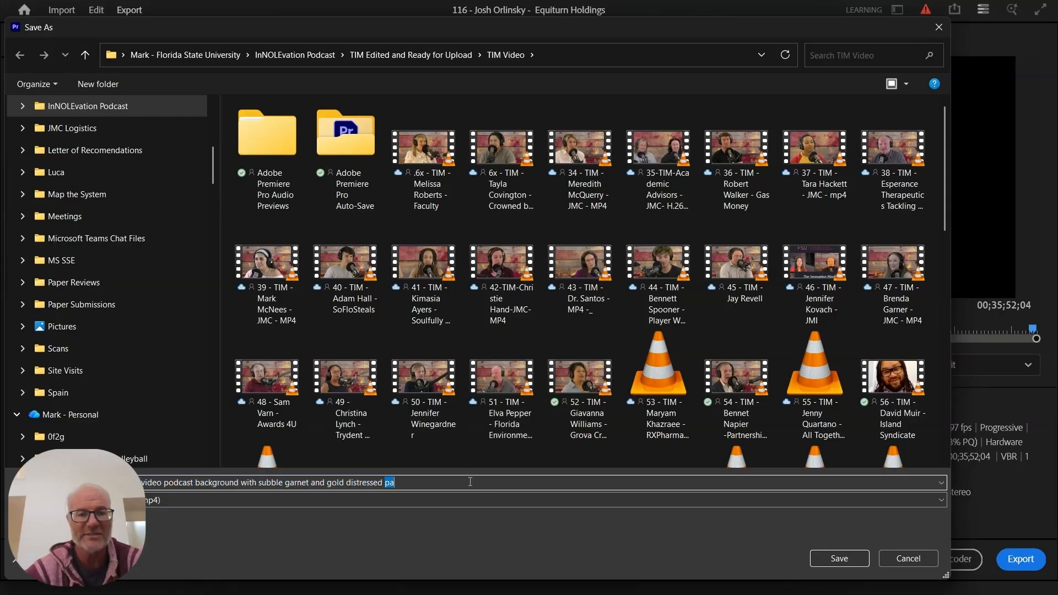
{"action": "key", "text": "shift+Home"}
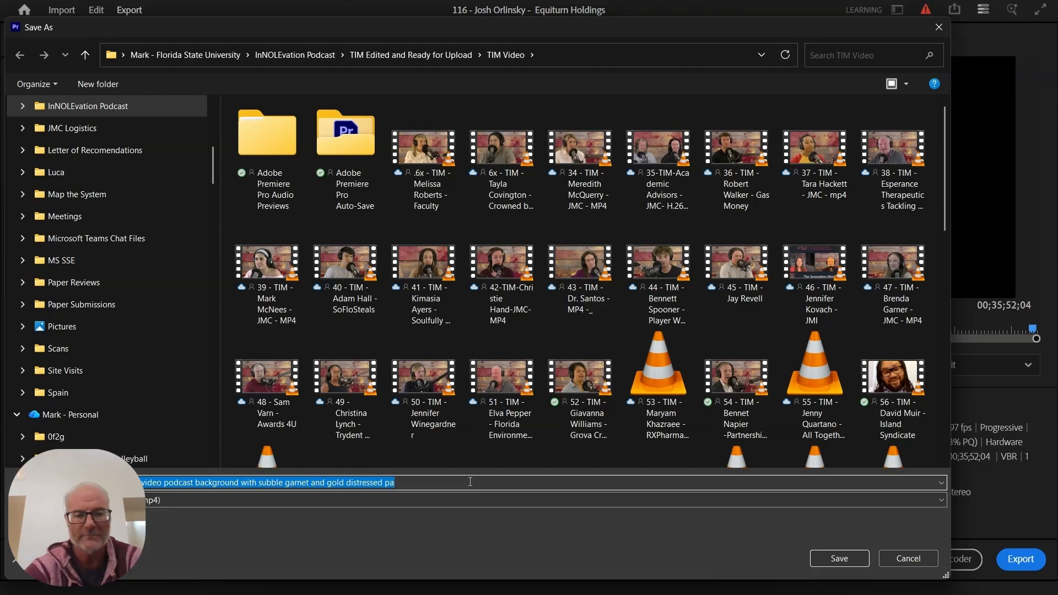
{"action": "key", "text": "BackSpace"}
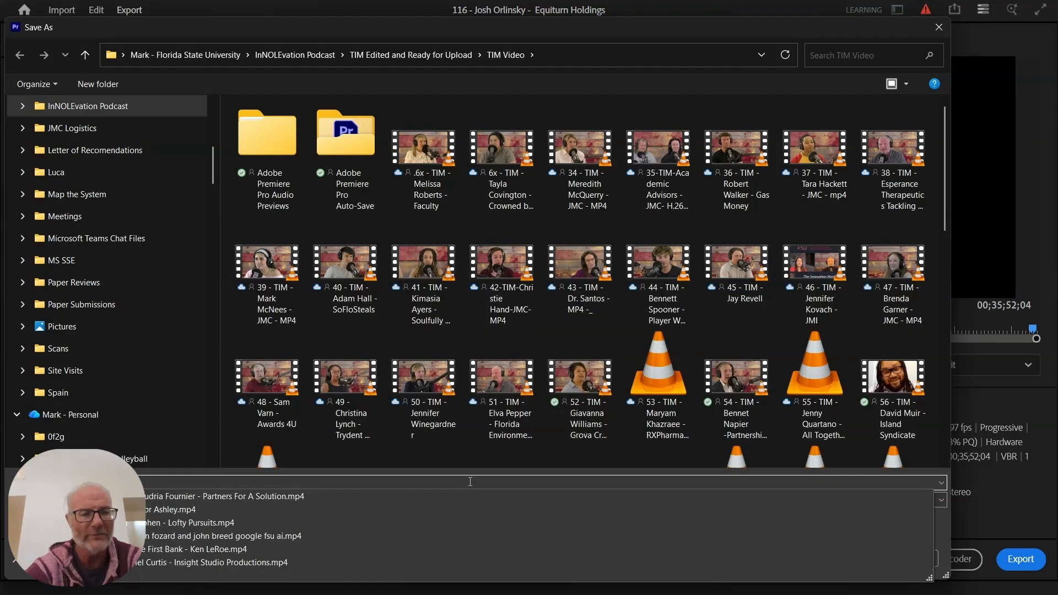
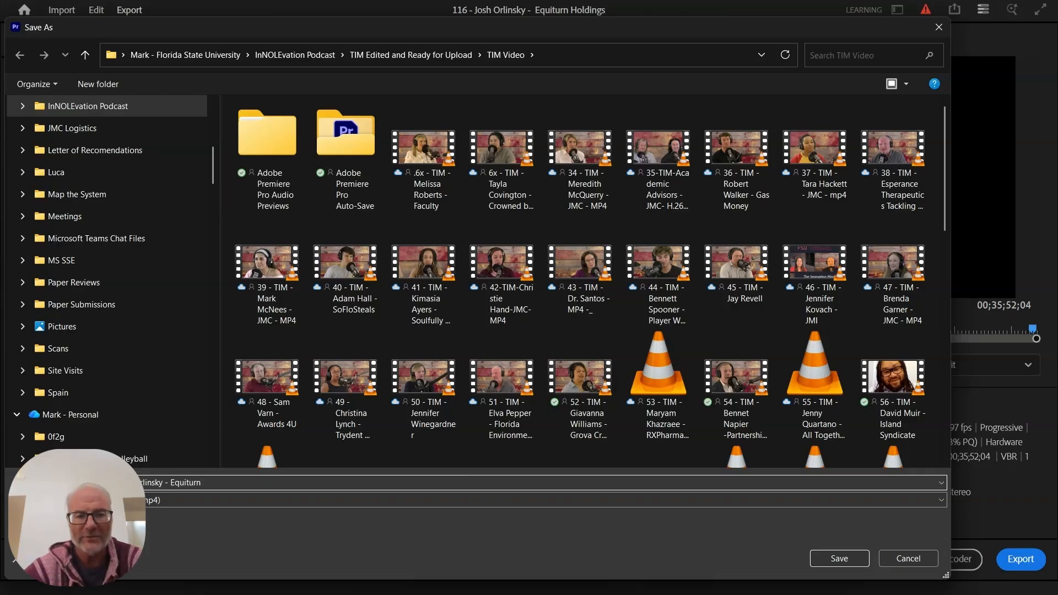
{"action": "key", "text": "alt+Tab"}
{"action": "key", "text": "alt+Tab"}
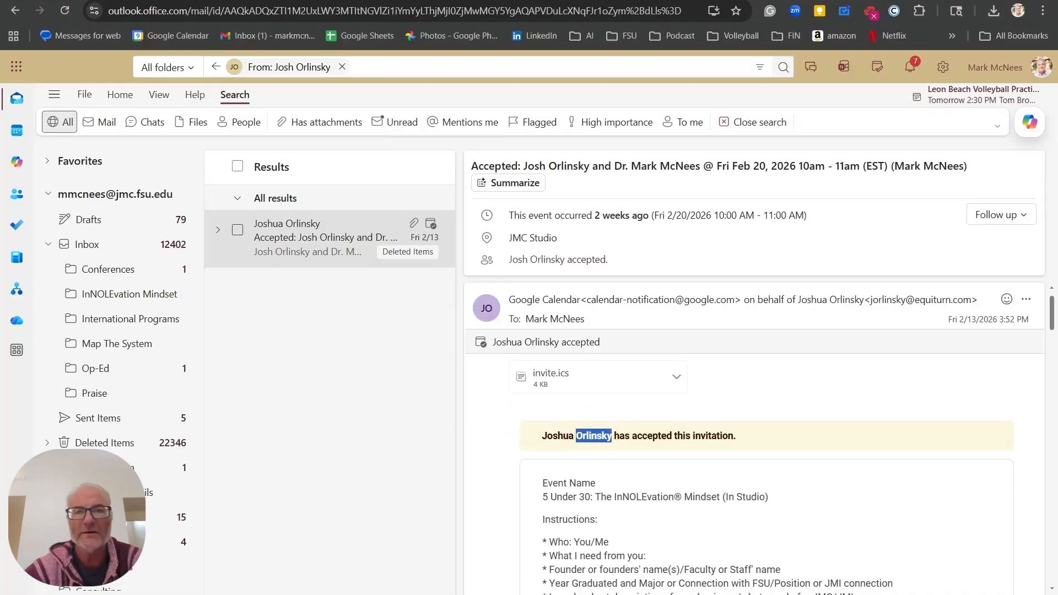
{"action": "scroll", "coordinate": [631, 484], "scroll_direction": "down", "scroll_amount": 9}
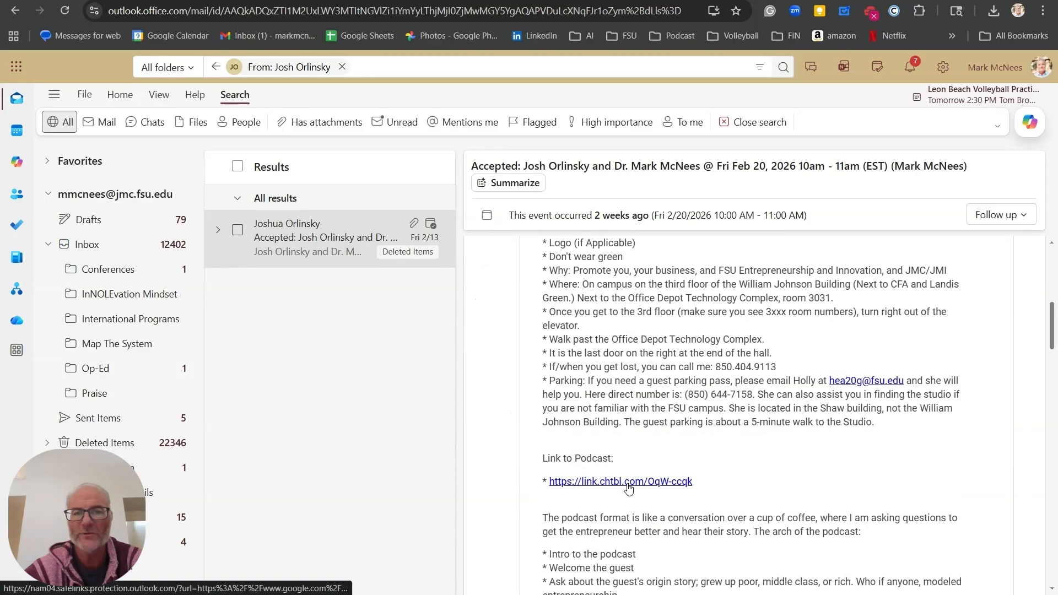
{"action": "scroll", "coordinate": [628, 487], "scroll_direction": "down", "scroll_amount": 2}
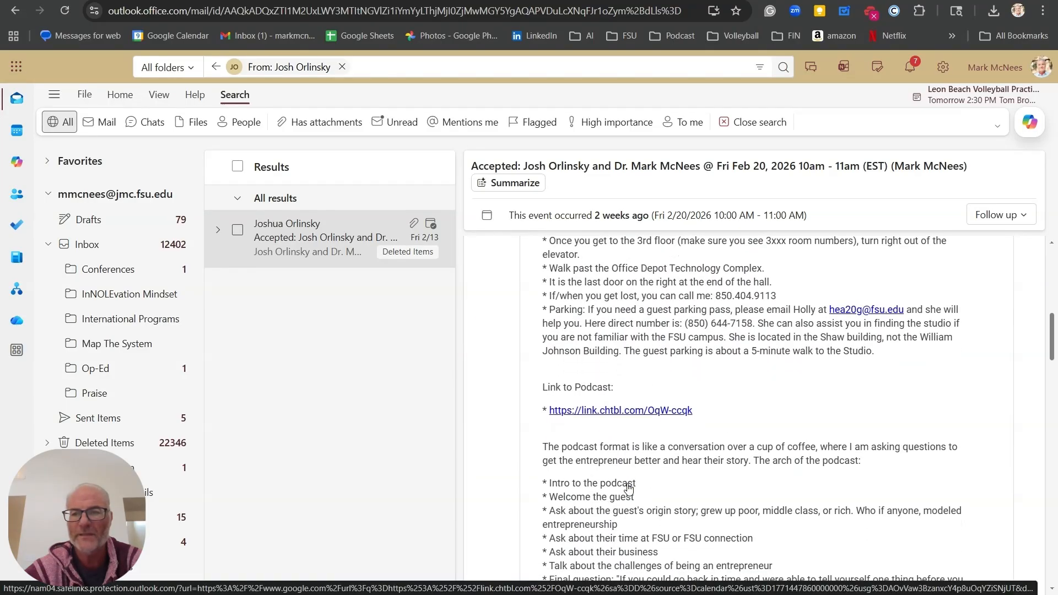
{"action": "scroll", "coordinate": [628, 488], "scroll_direction": "down", "scroll_amount": 6}
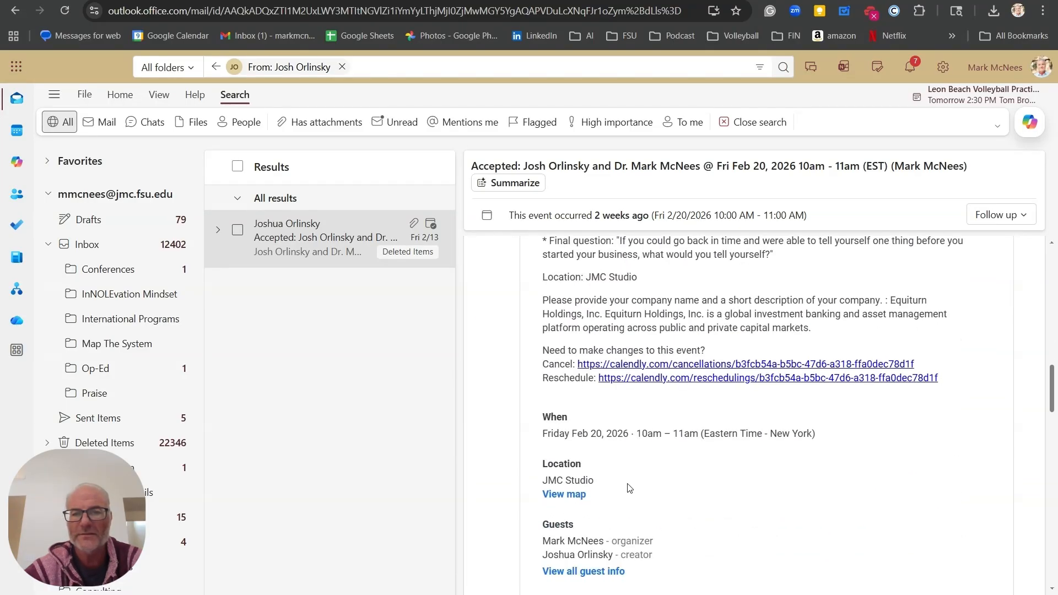
{"action": "scroll", "coordinate": [629, 487], "scroll_direction": "down", "scroll_amount": 6}
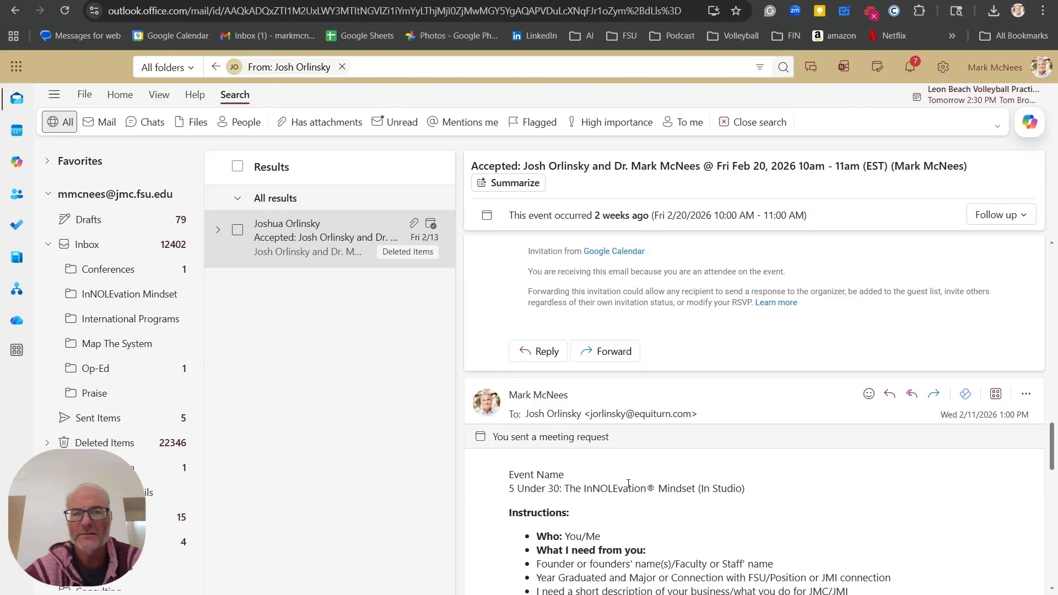
{"action": "scroll", "coordinate": [628, 483], "scroll_direction": "up", "scroll_amount": 6}
{"action": "scroll", "coordinate": [628, 483], "scroll_direction": "up", "scroll_amount": 3}
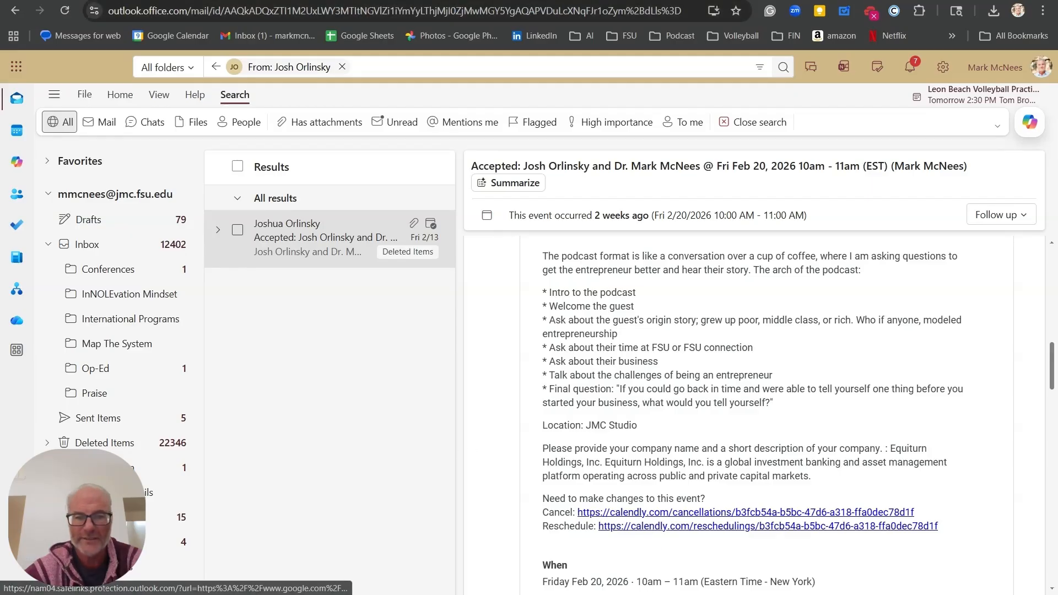
{"action": "mouse_move", "coordinate": [481, 594]}
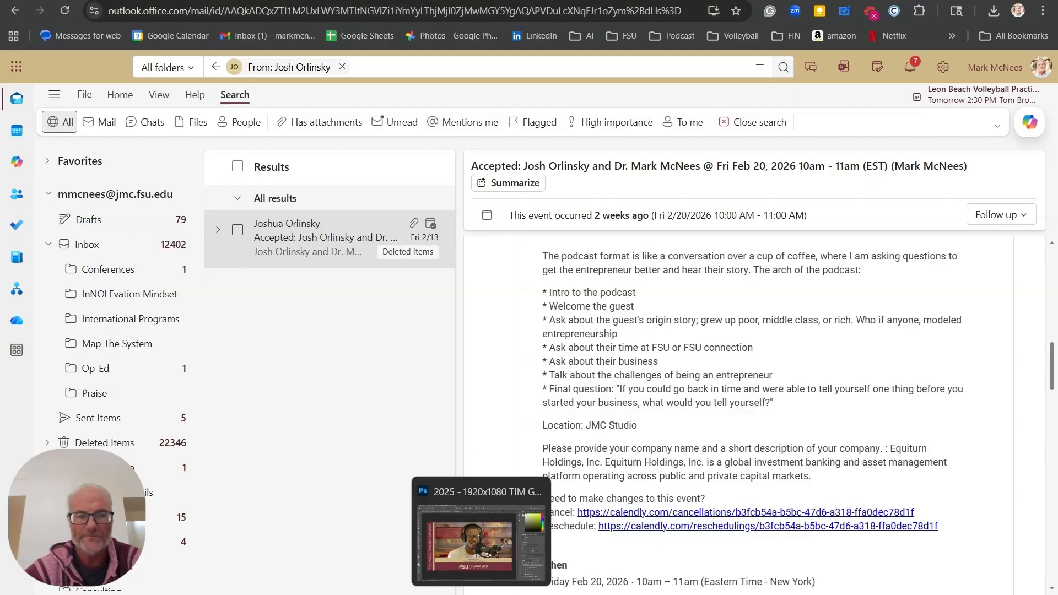
- Complete the file name as 116, the guest's name and 'Equiturn Holding', saving it to TIM Video
{"action": "left_click", "coordinate": [450, 594]}
{"action": "left_click", "coordinate": [349, 482]}
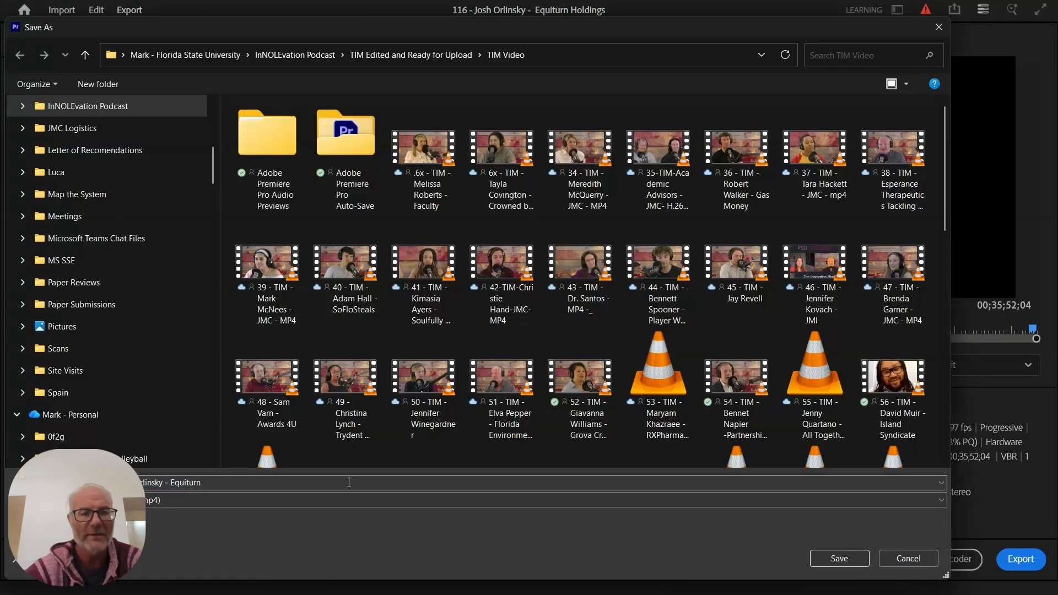
{"action": "type", "text": "H"}
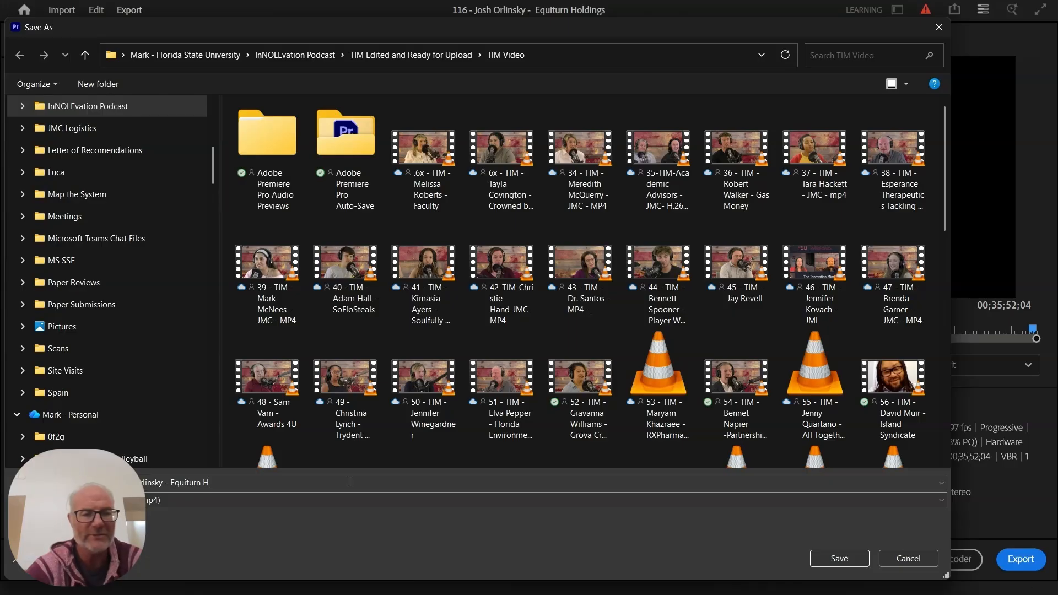
{"action": "type", "text": "olding"}
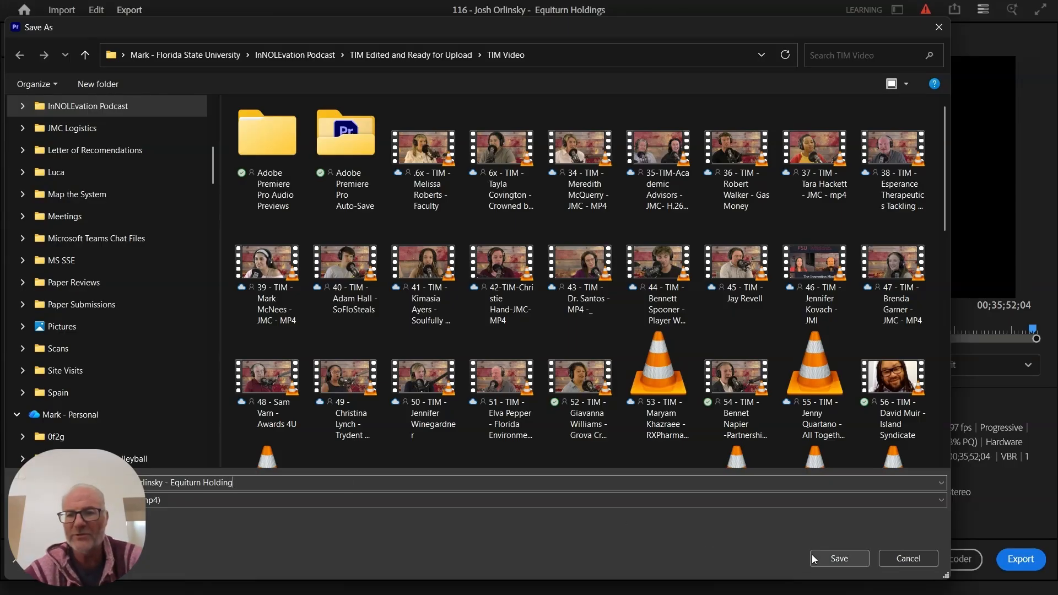
{"action": "left_click", "coordinate": [838, 558]}
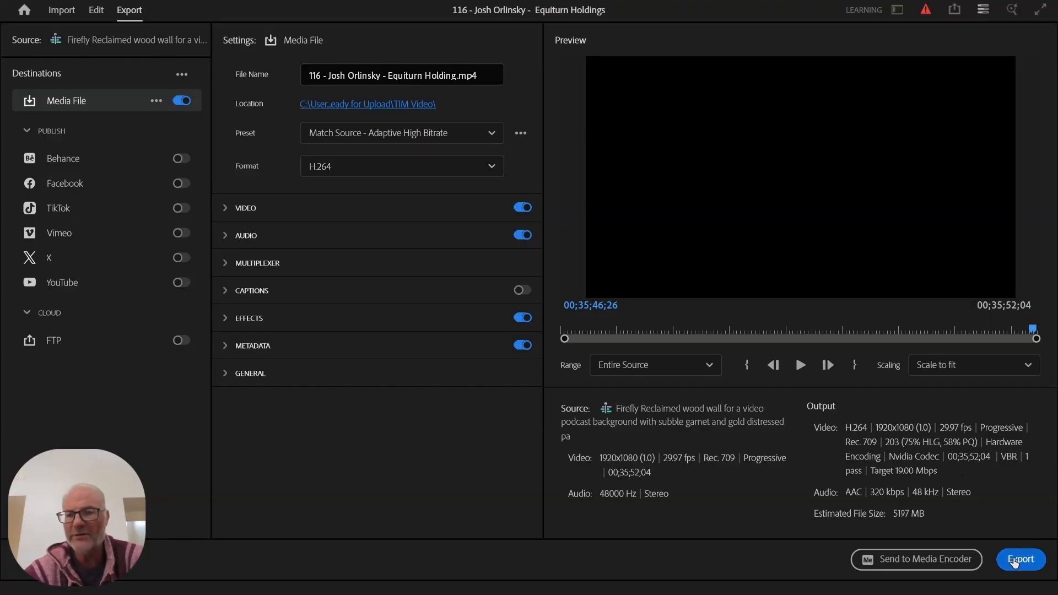
- Start encoding the podcast sequence to the named H.264 MP4 file
{"action": "left_click", "coordinate": [1016, 559]}
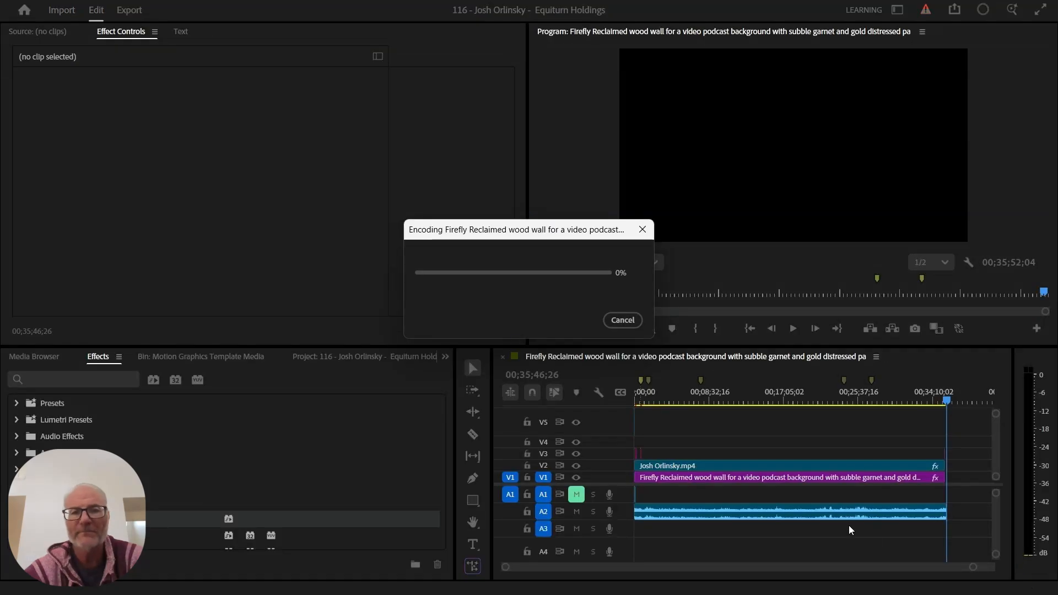